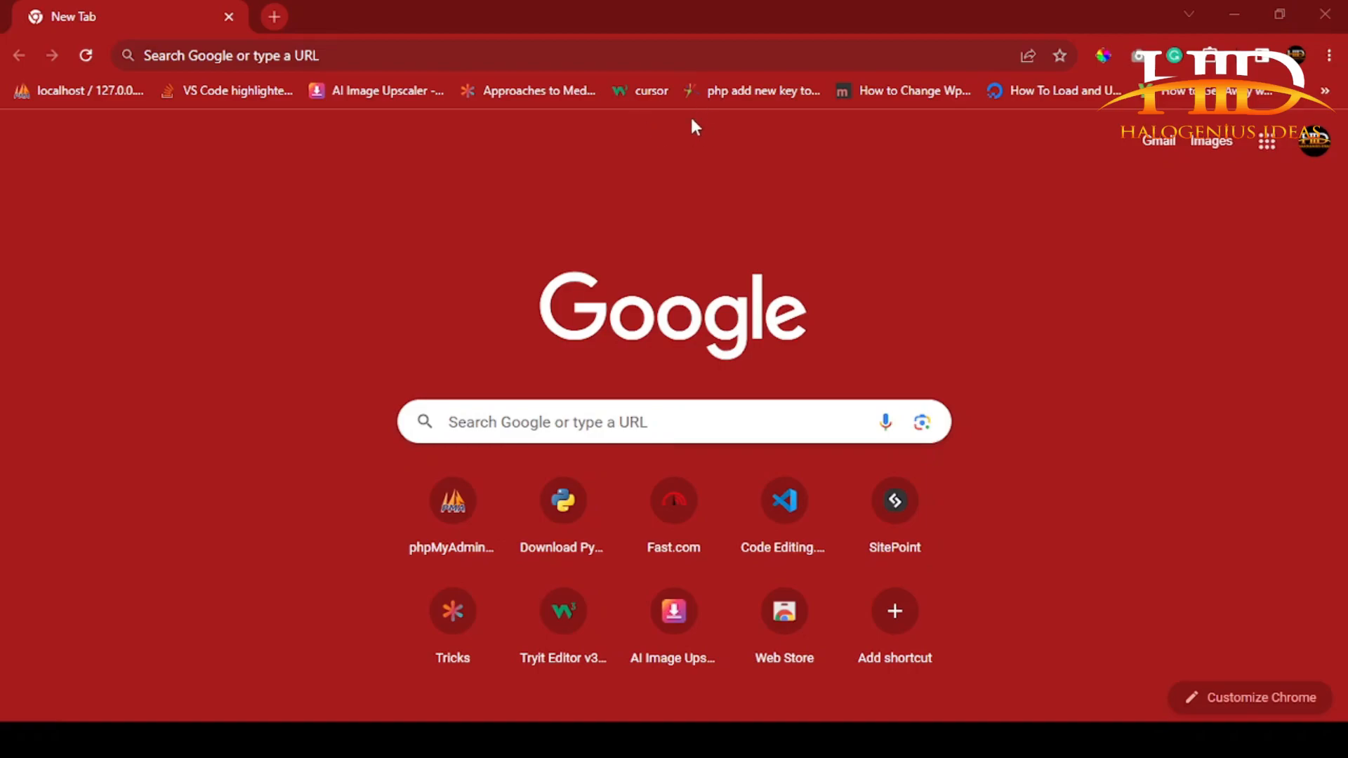
# Open the Python downloads page at python.org/downloads
pyautogui.hotkey('ctrl', 'l')
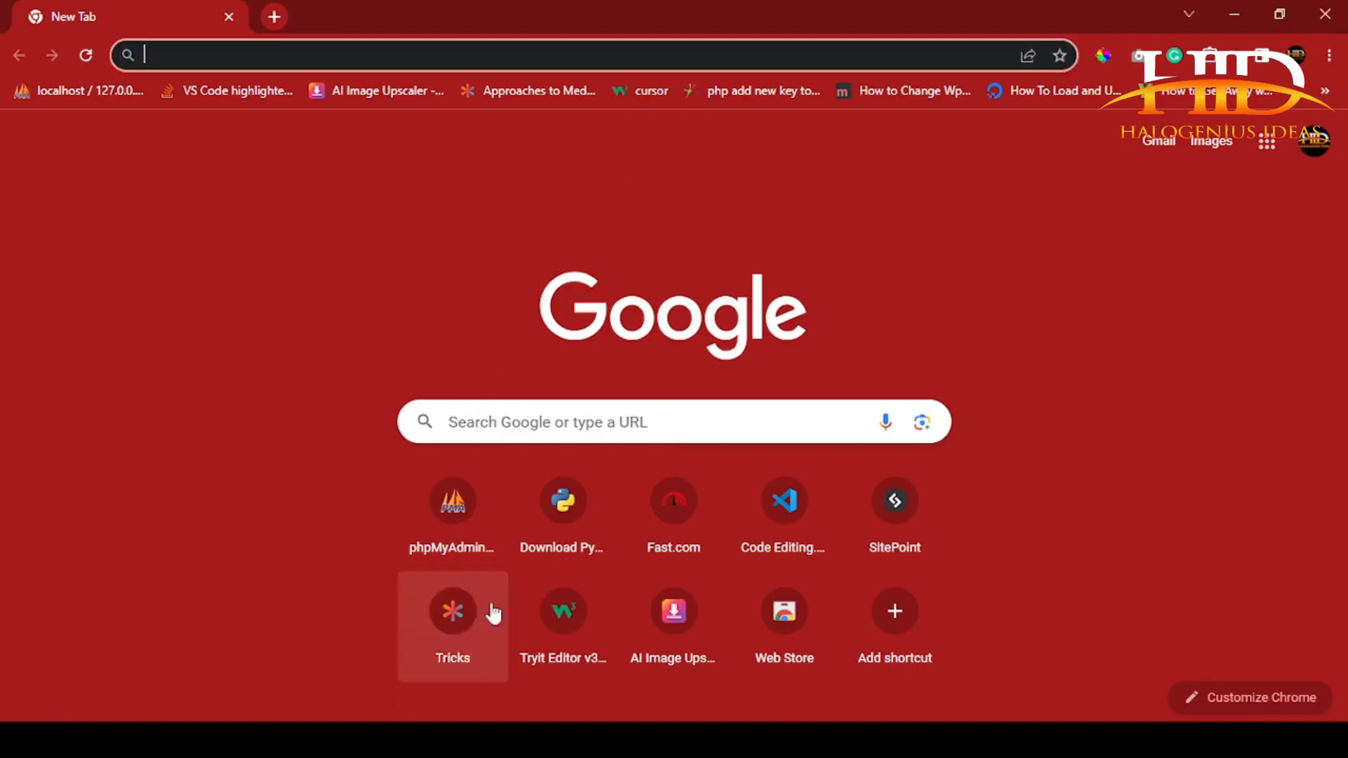
pyautogui.click(398, 57)
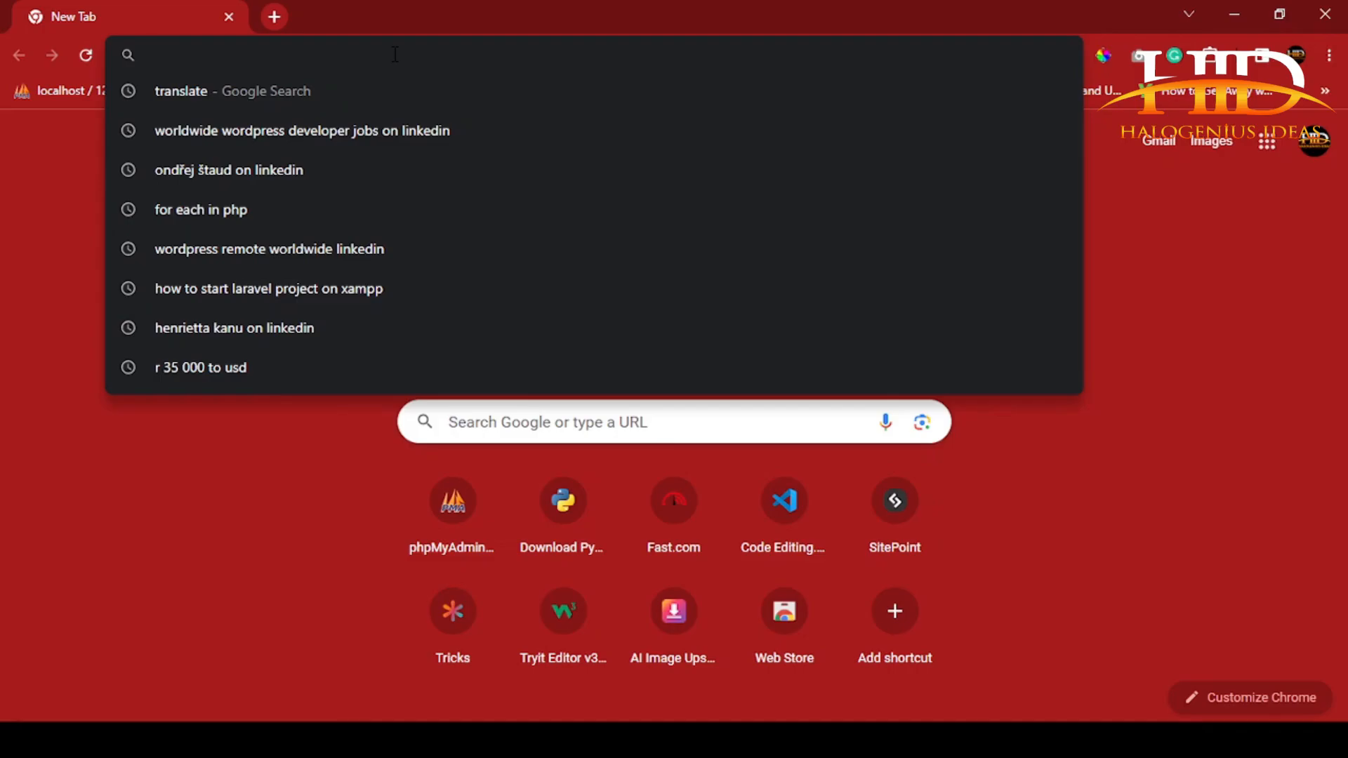
pyautogui.write('pyt')
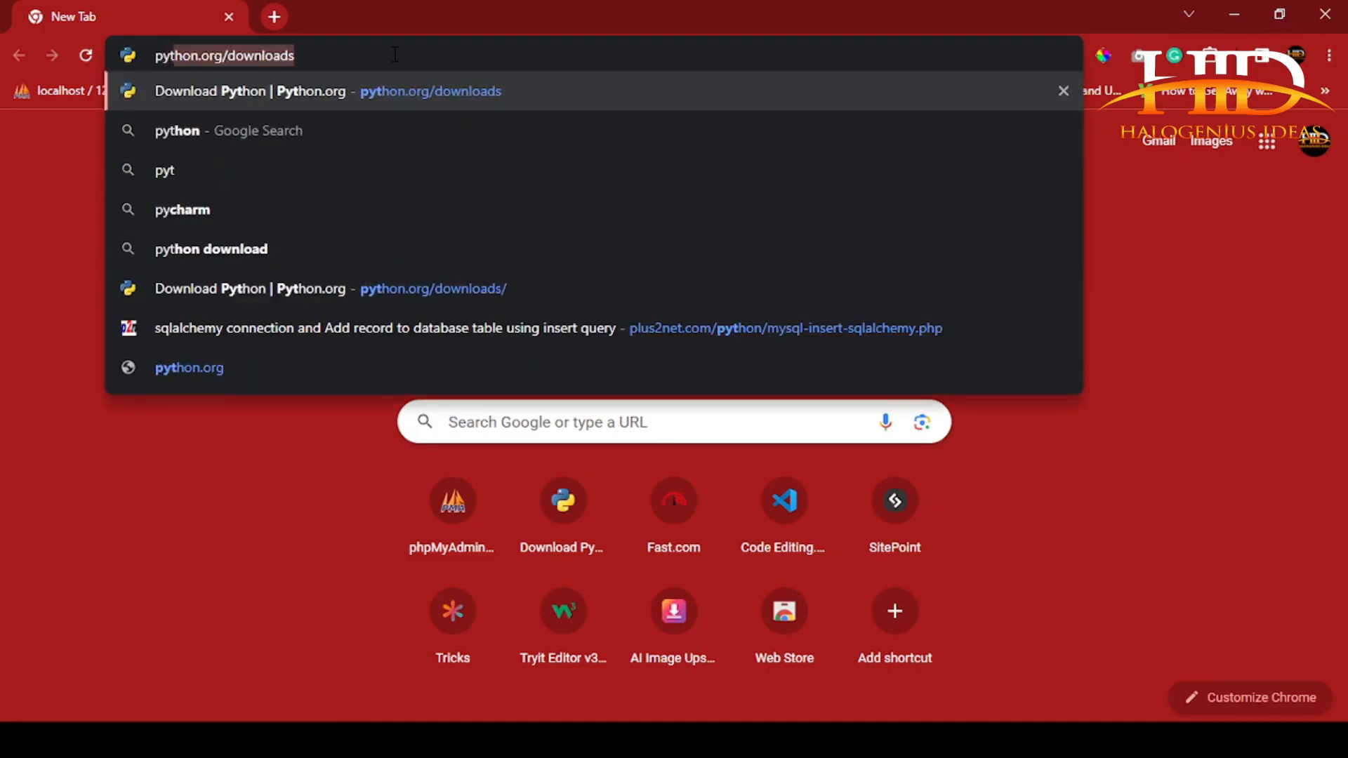
pyautogui.write('hon.org/downloads')
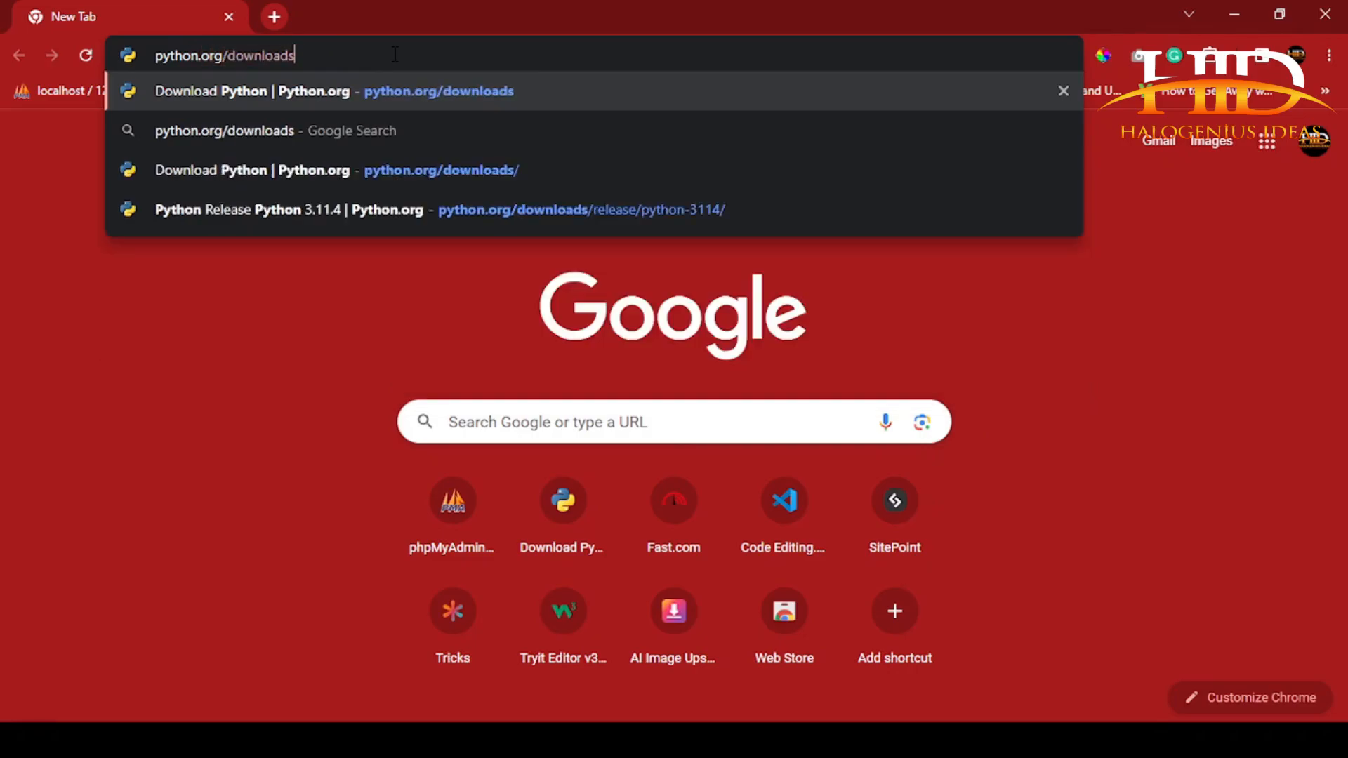
pyautogui.press('Return')
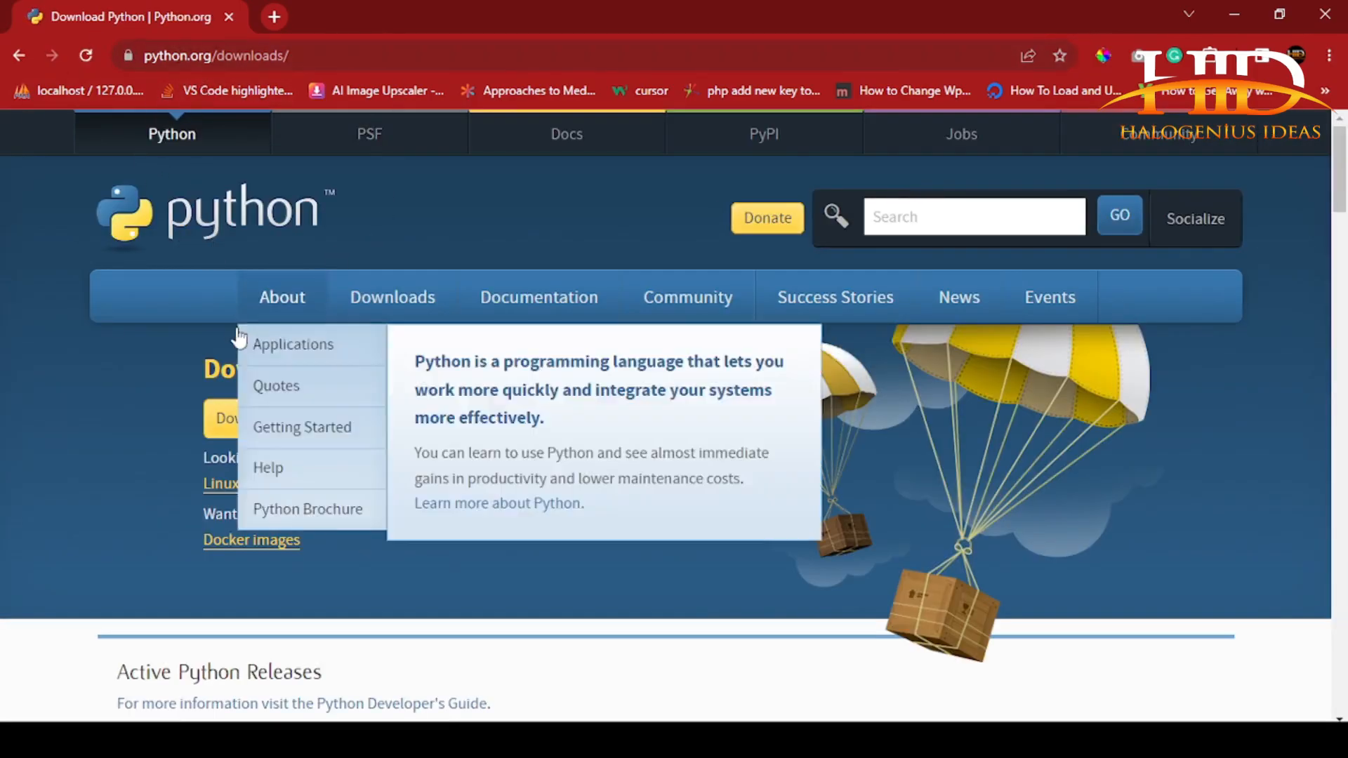
# Start downloading the Python 3.11.4 installer for Windows, and cancel that download while it is running
pyautogui.scroll(-3, 337, 415)
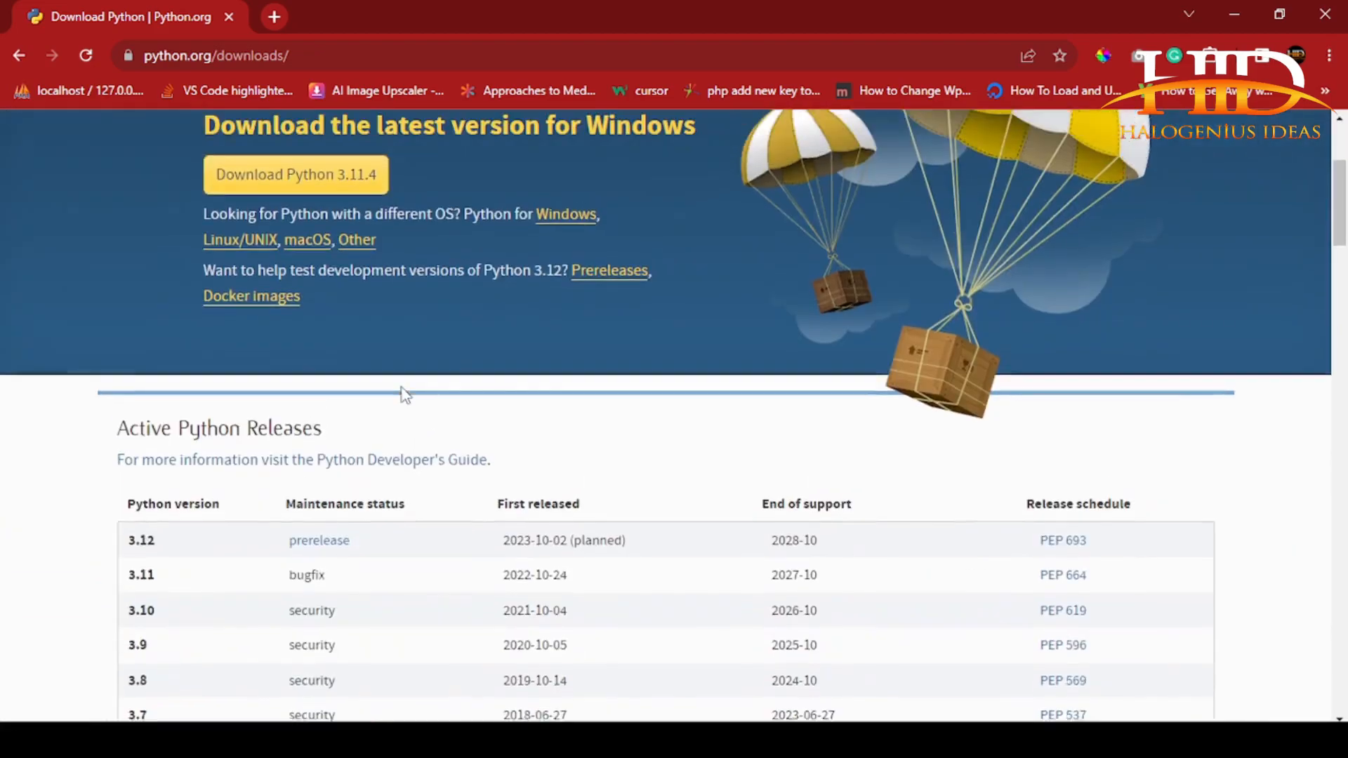
pyautogui.scroll(2, 393, 387)
pyautogui.click(336, 329)
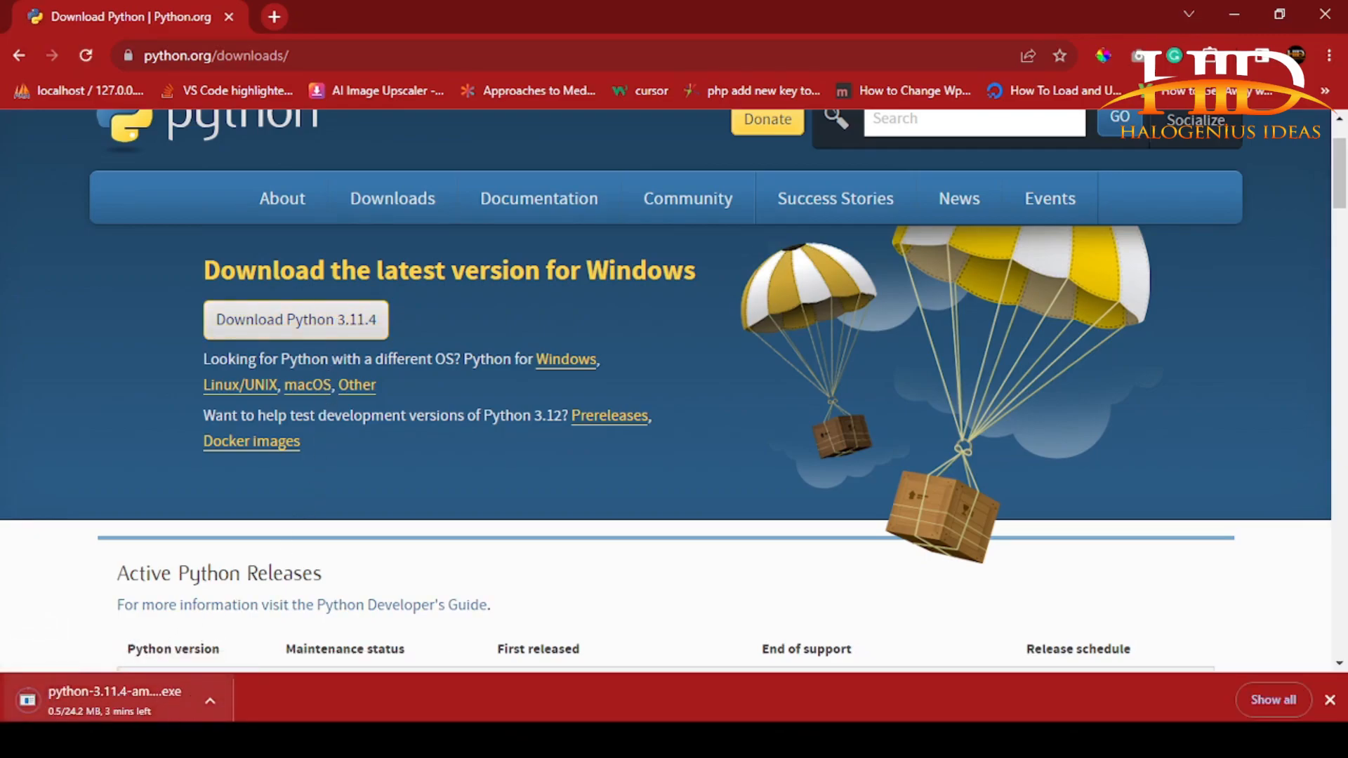
pyautogui.click(212, 692)
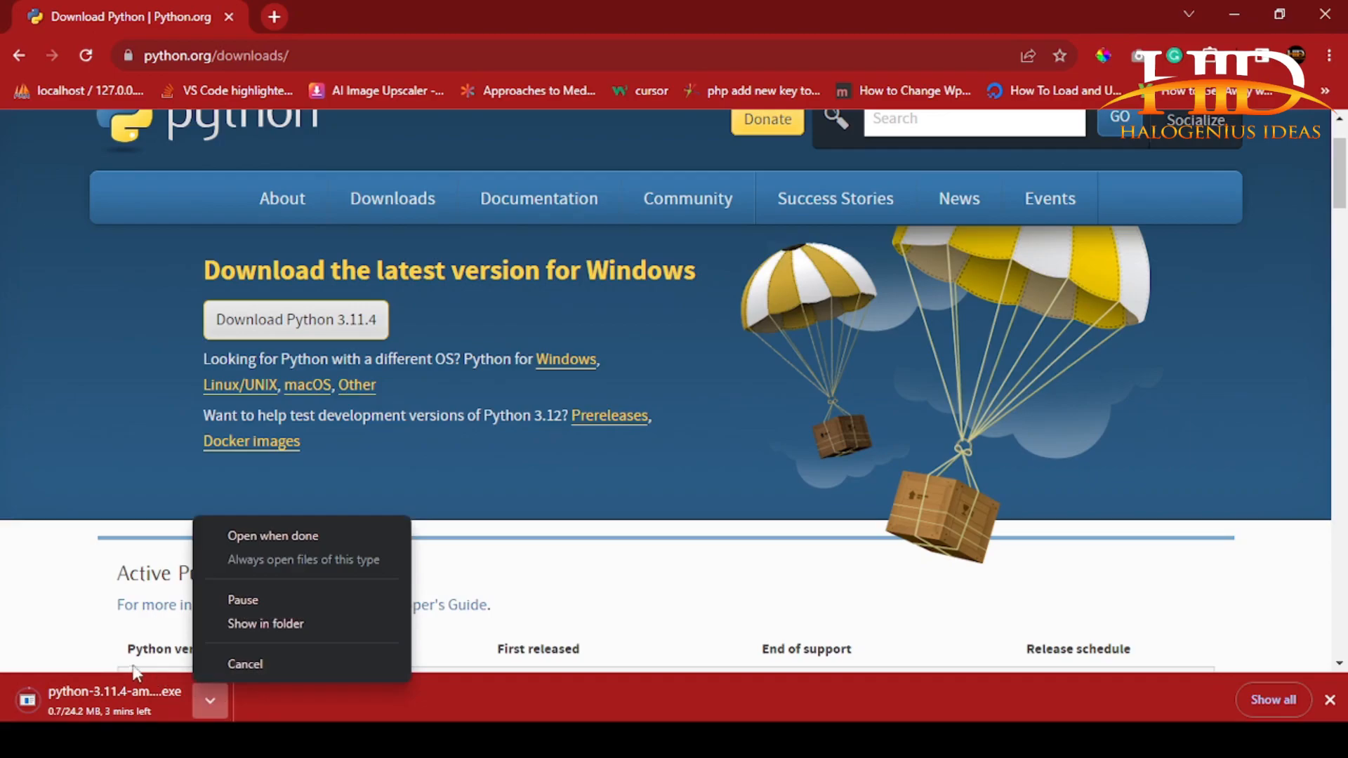
pyautogui.click(250, 663)
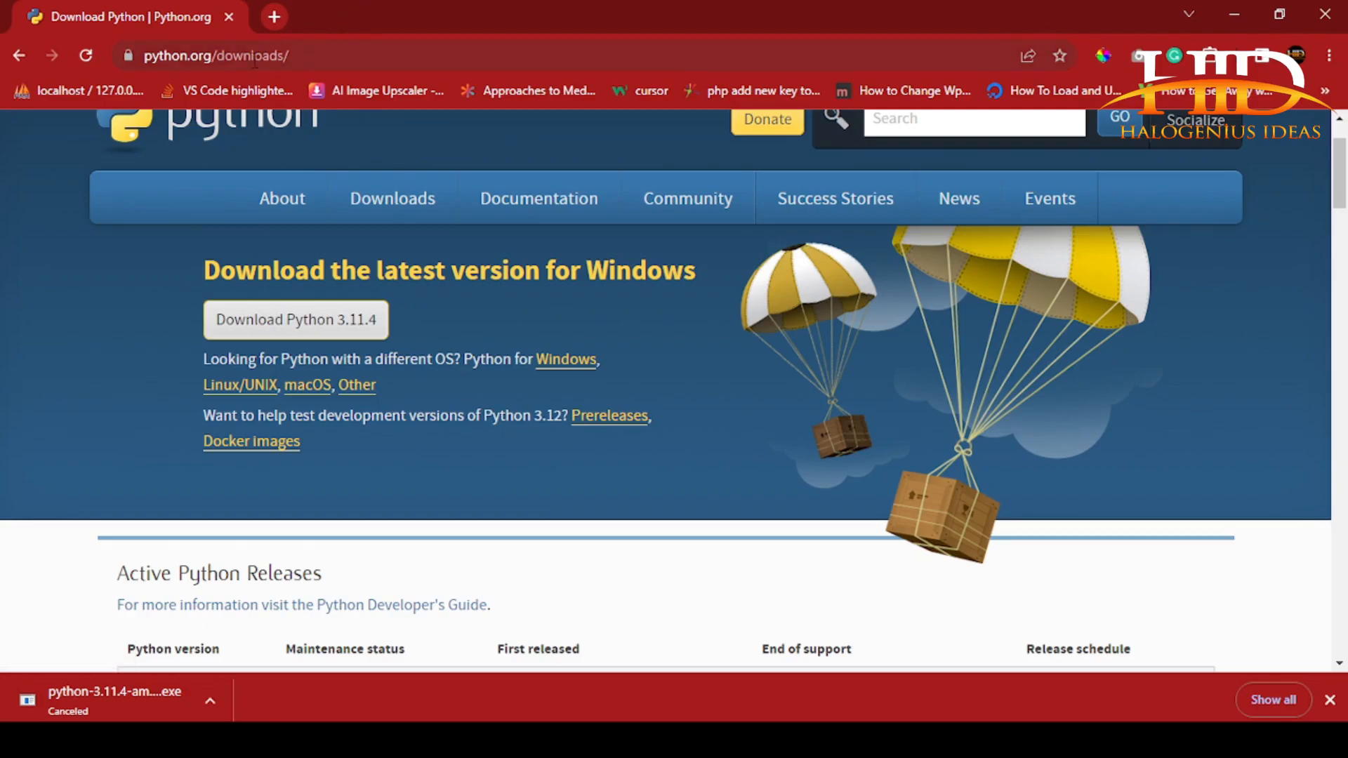
# Search the web for "download vs code" in a new tab and open the Visual Studio Code download page
pyautogui.click(274, 16)
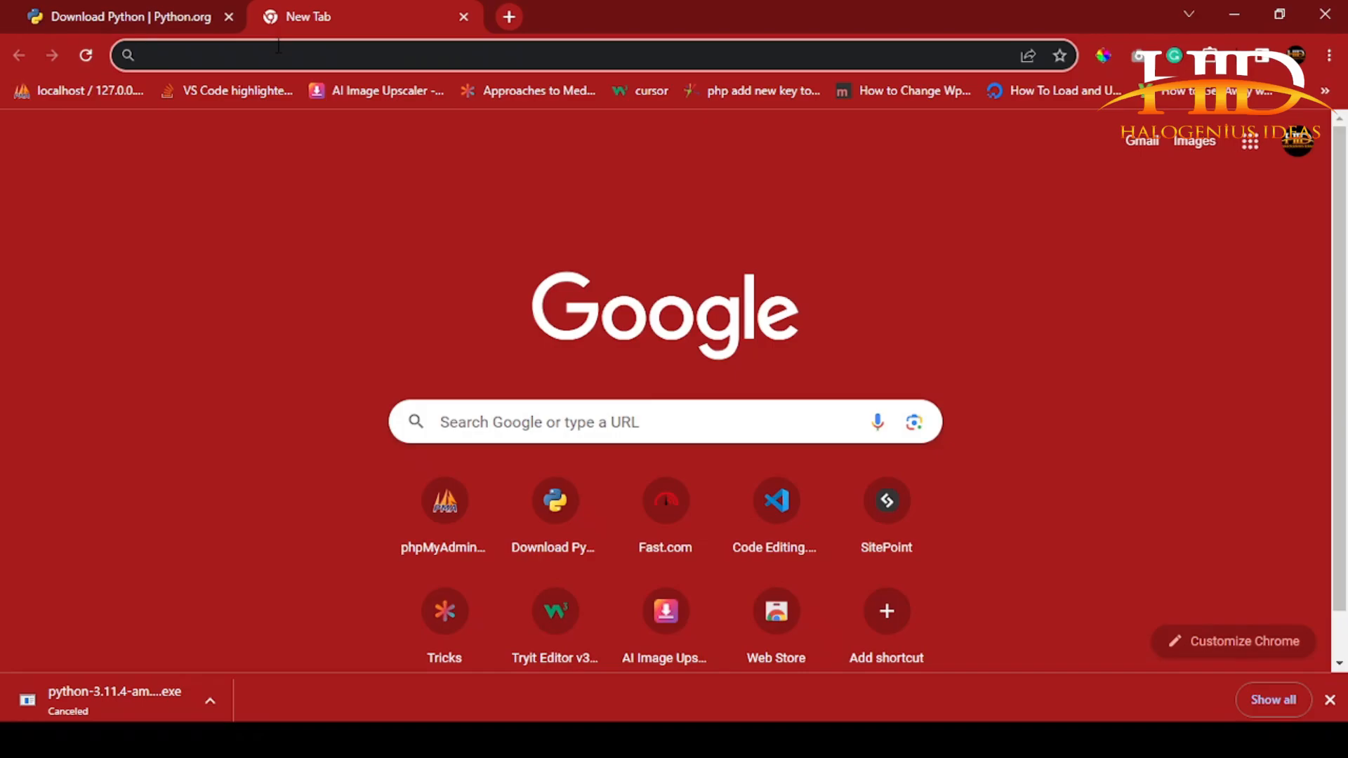
pyautogui.write('downlo')
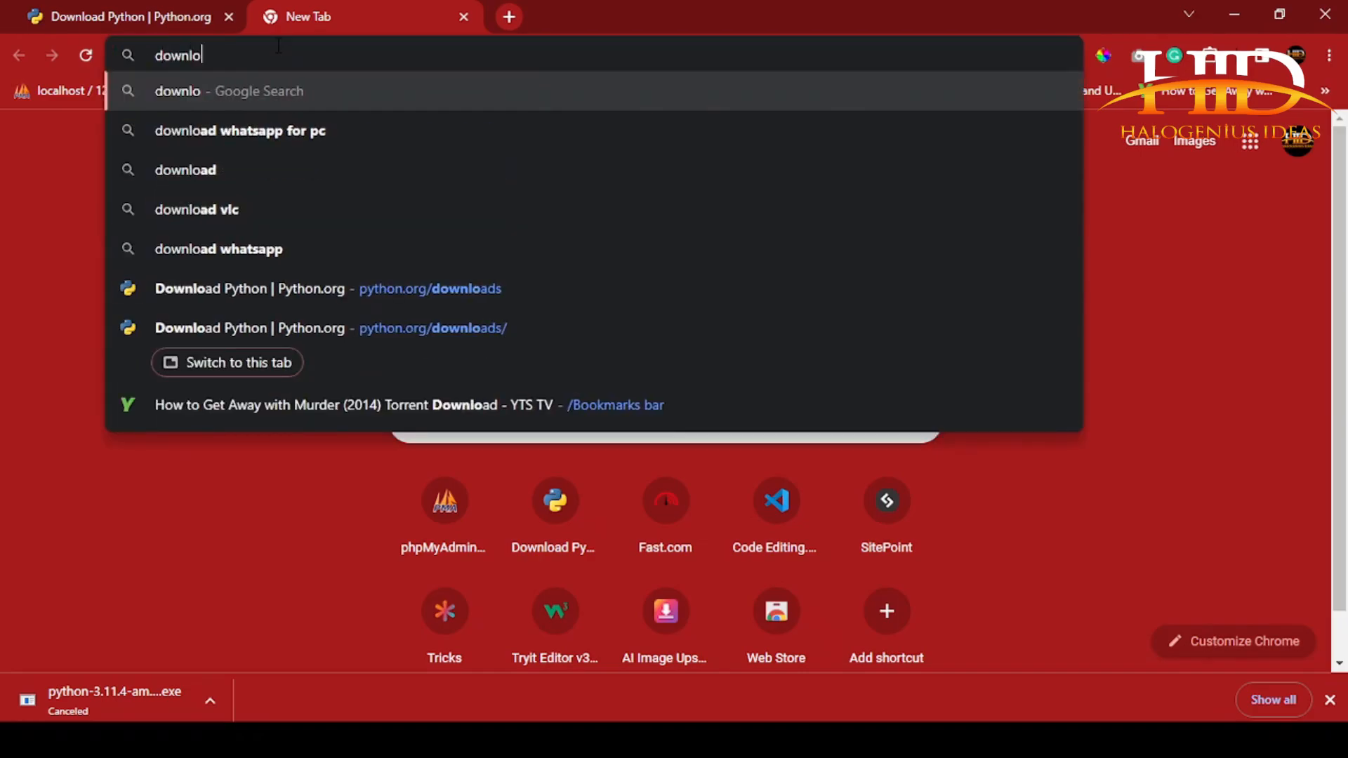
pyautogui.write('ad vs code')
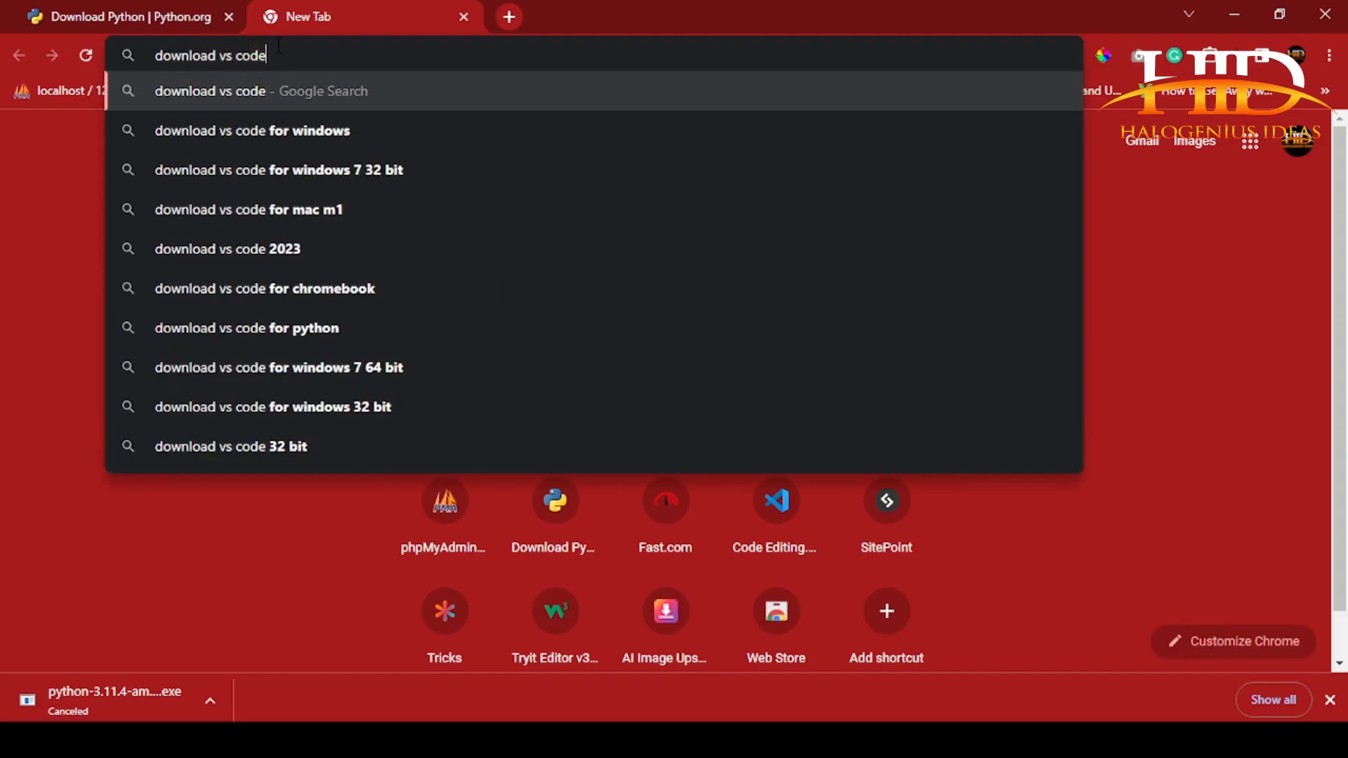
pyautogui.press('Return')
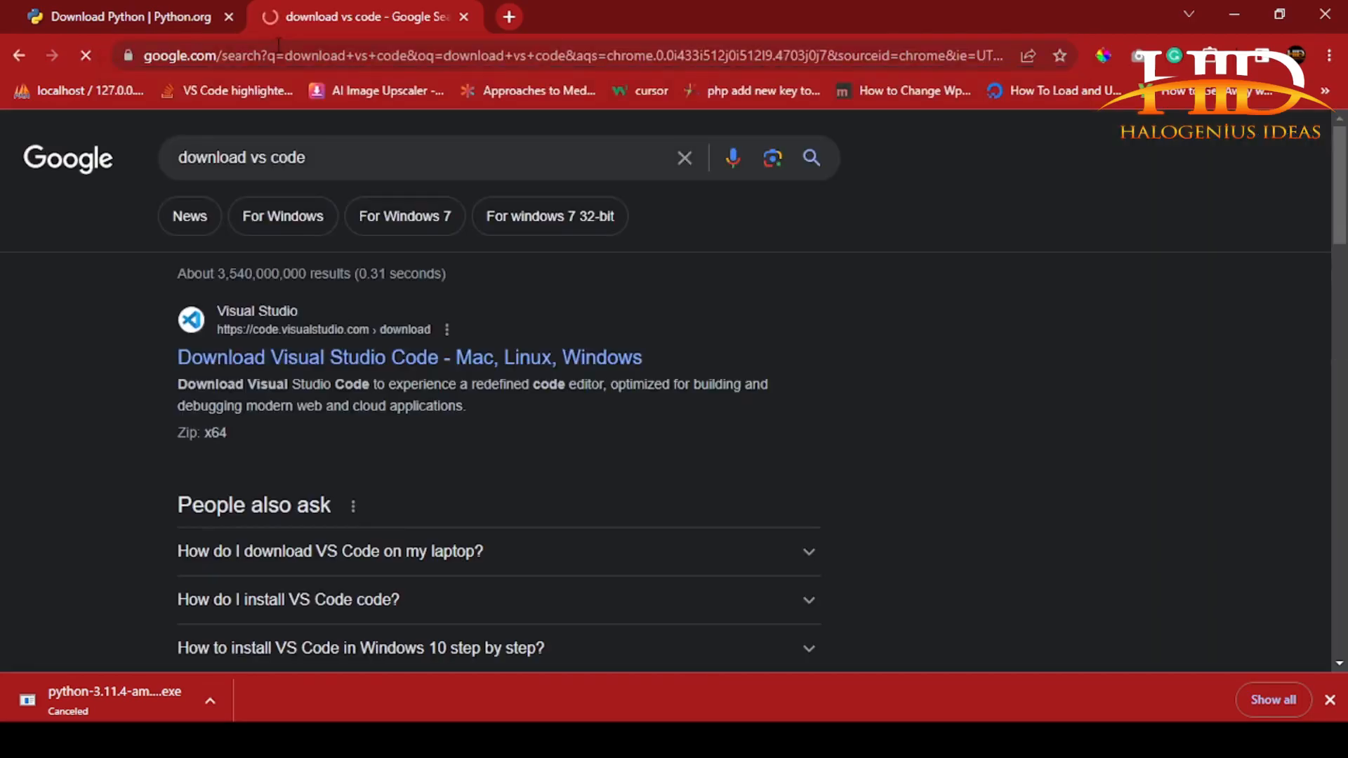
pyautogui.click(332, 360)
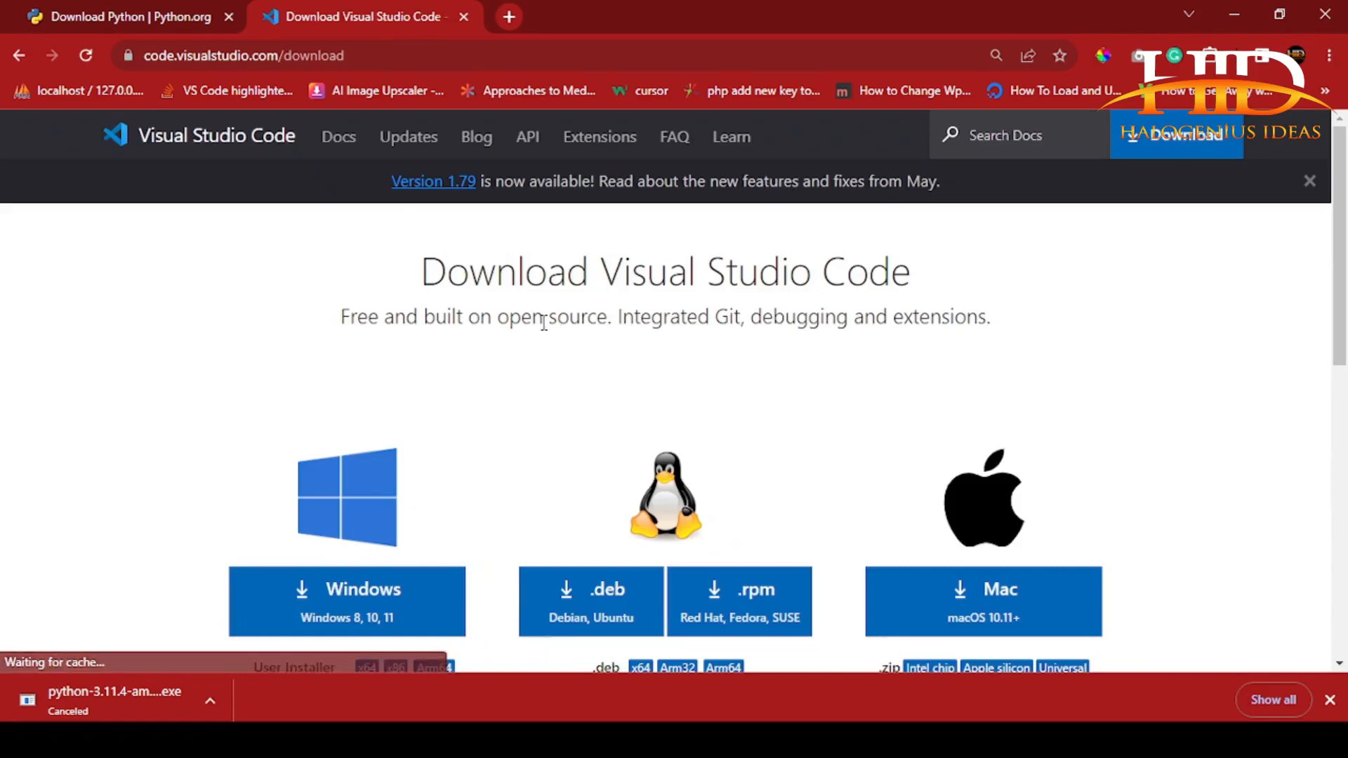
# Start downloading the x64 User Installer of VS Code for Windows, cancel the download and dismiss the list of downloads
pyautogui.scroll(-3, 665, 274)
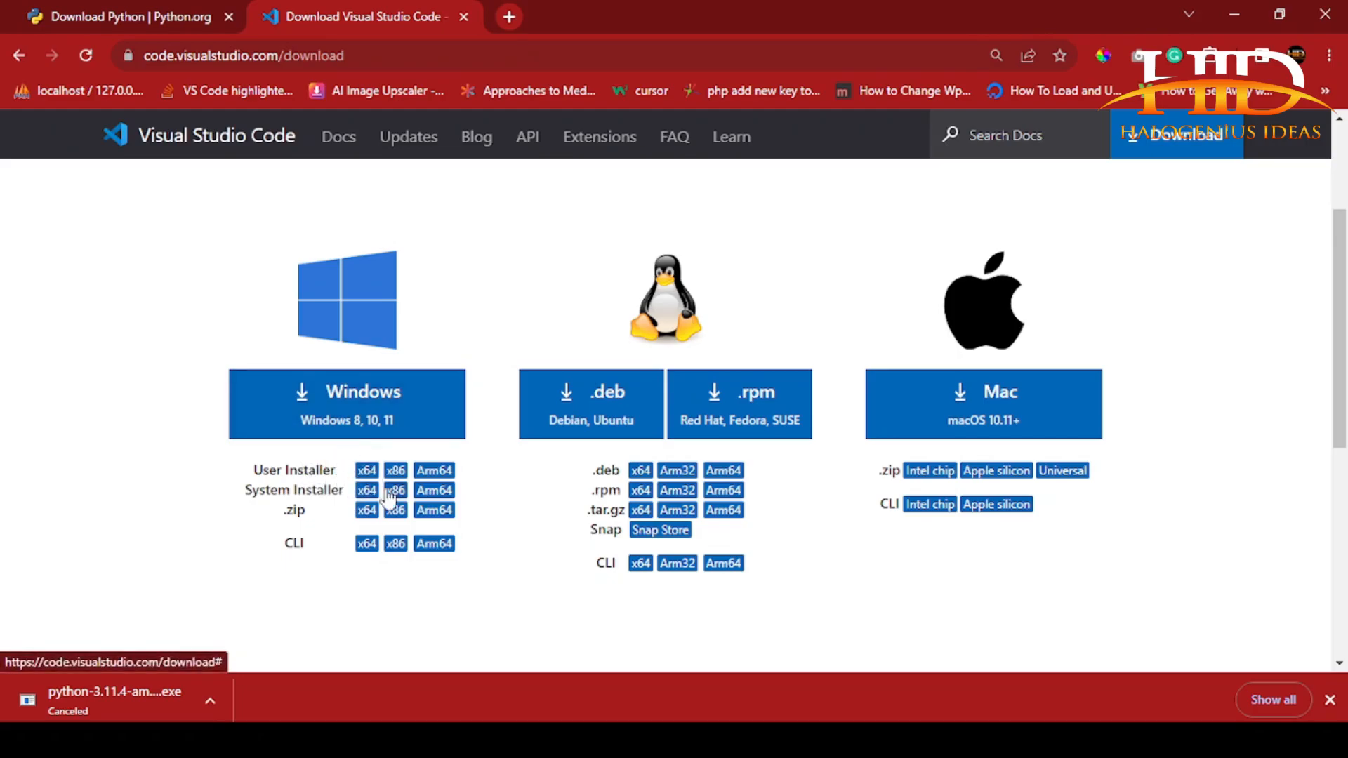
pyautogui.click(367, 471)
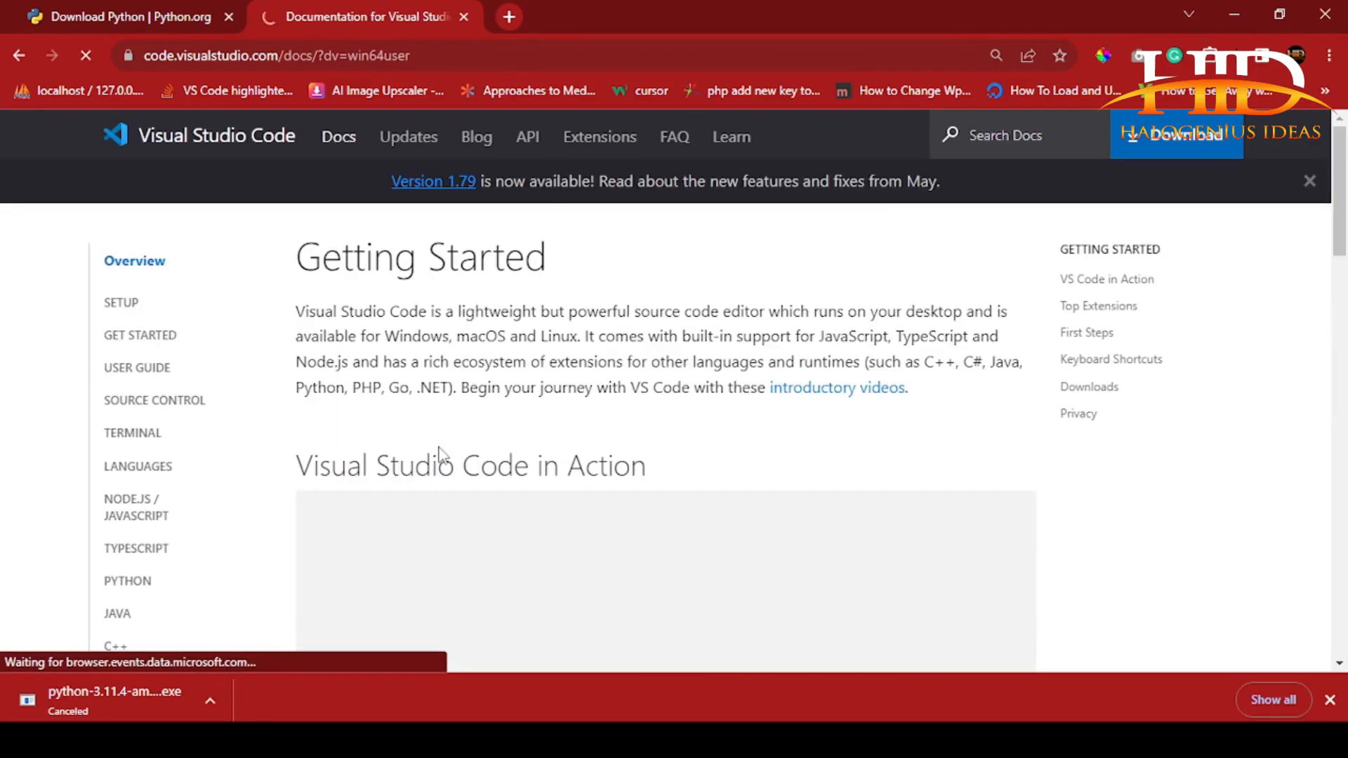
pyautogui.scroll(-2, 486, 437)
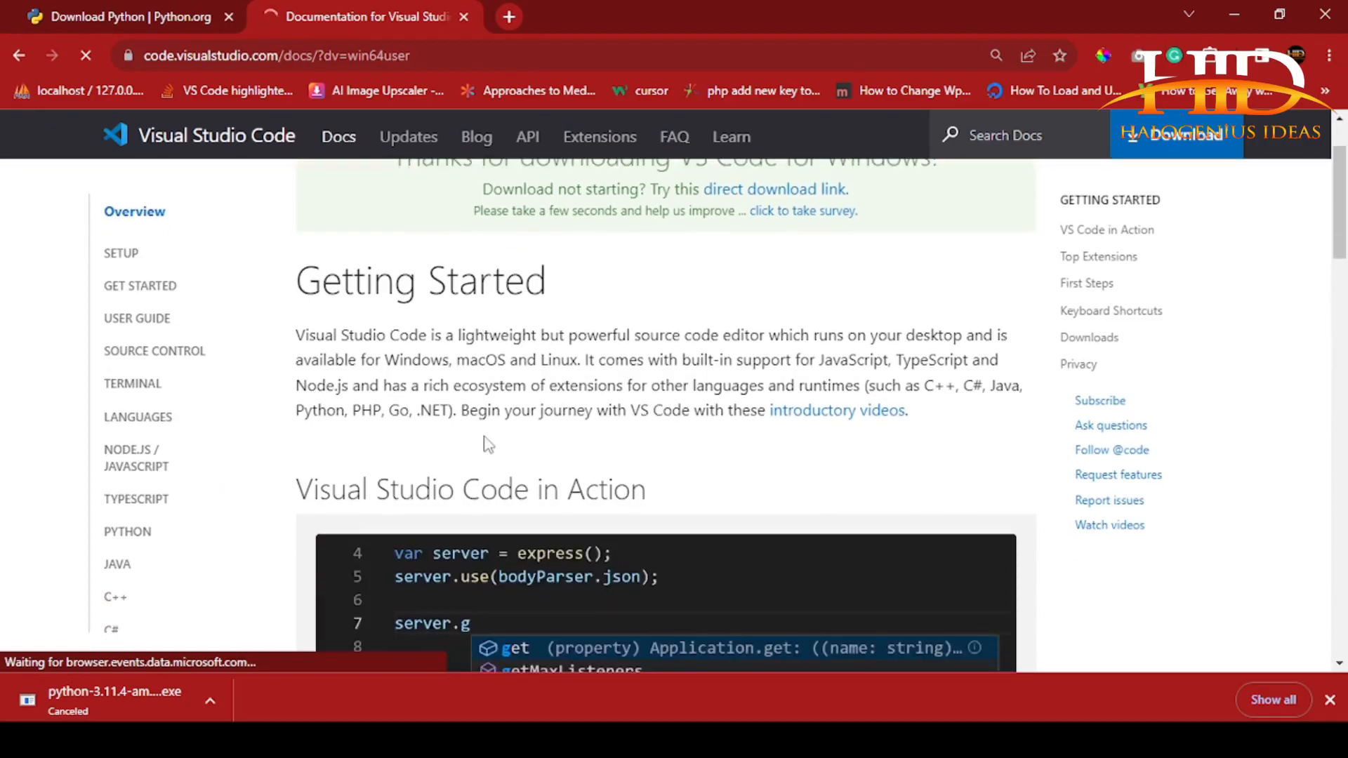
pyautogui.scroll(2, 483, 453)
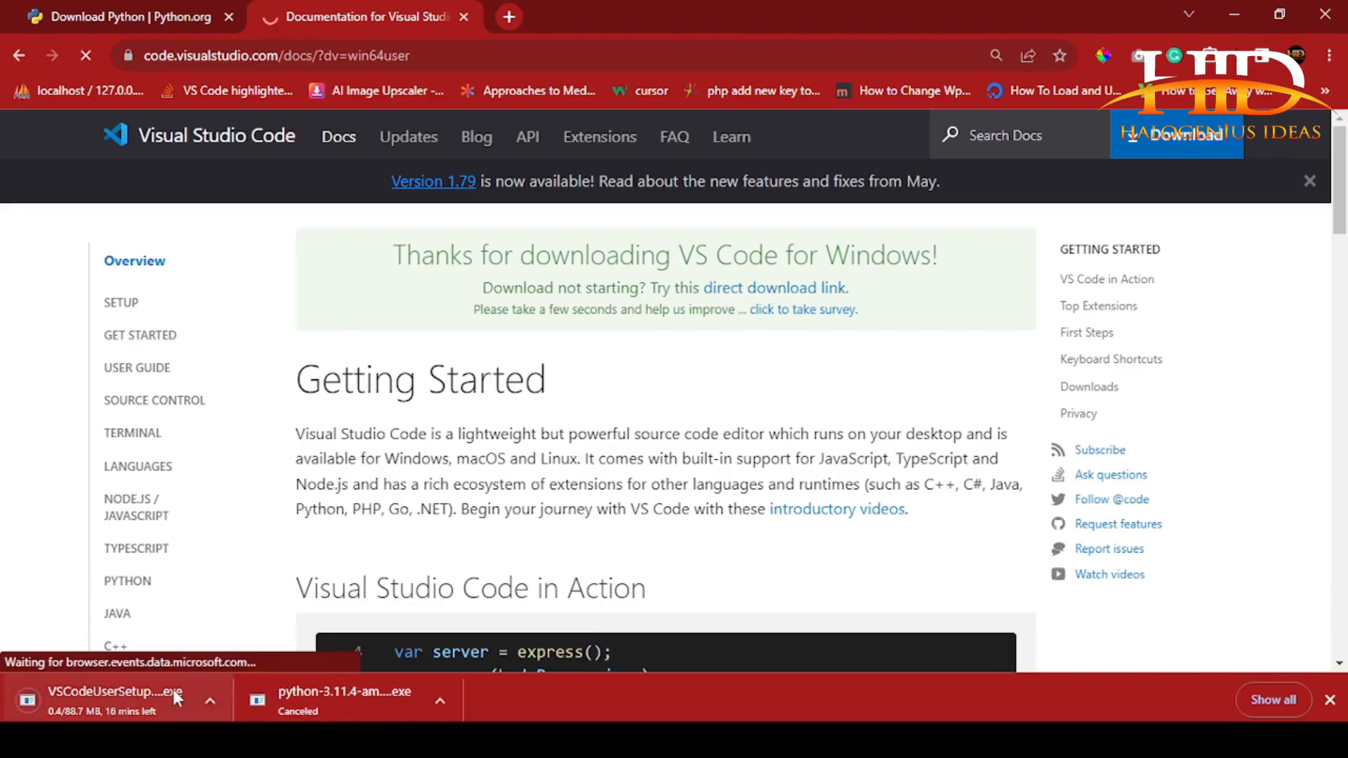
pyautogui.click(208, 699)
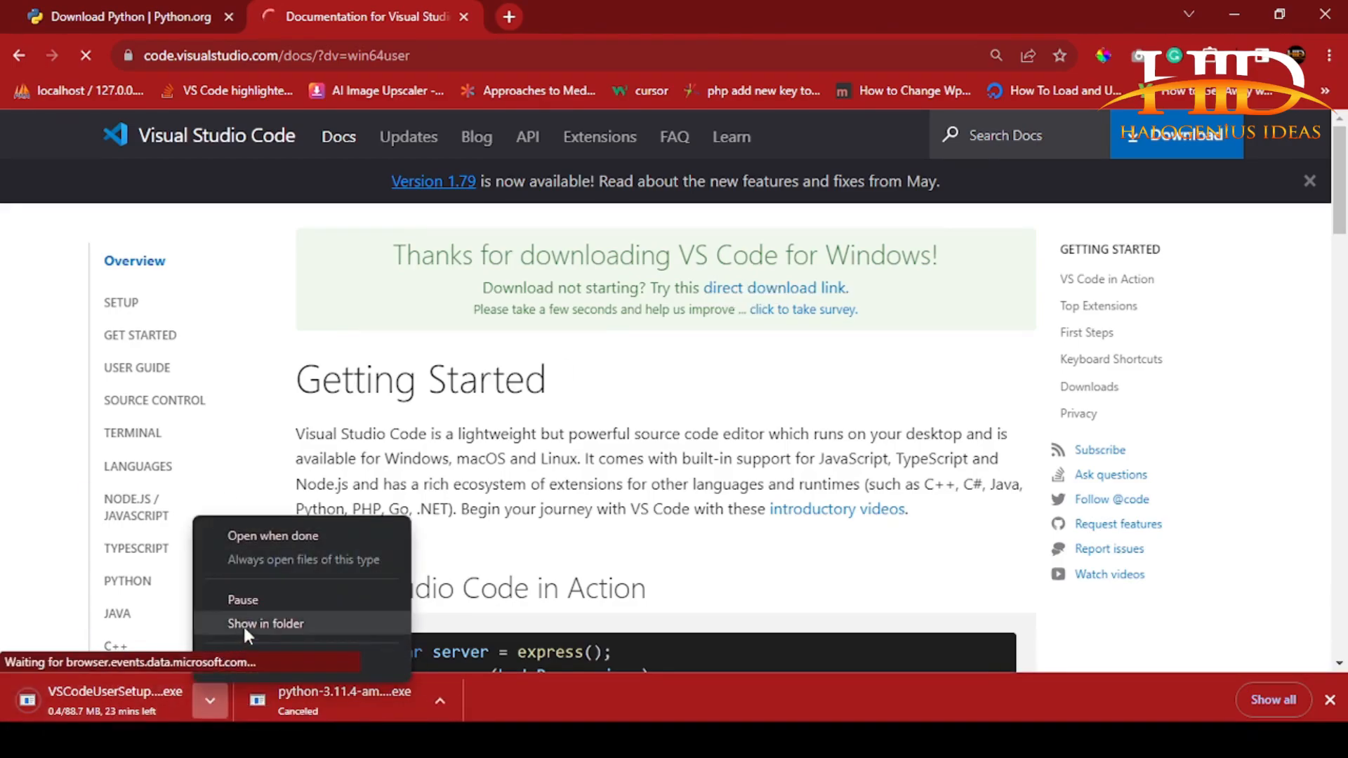
pyautogui.click(357, 667)
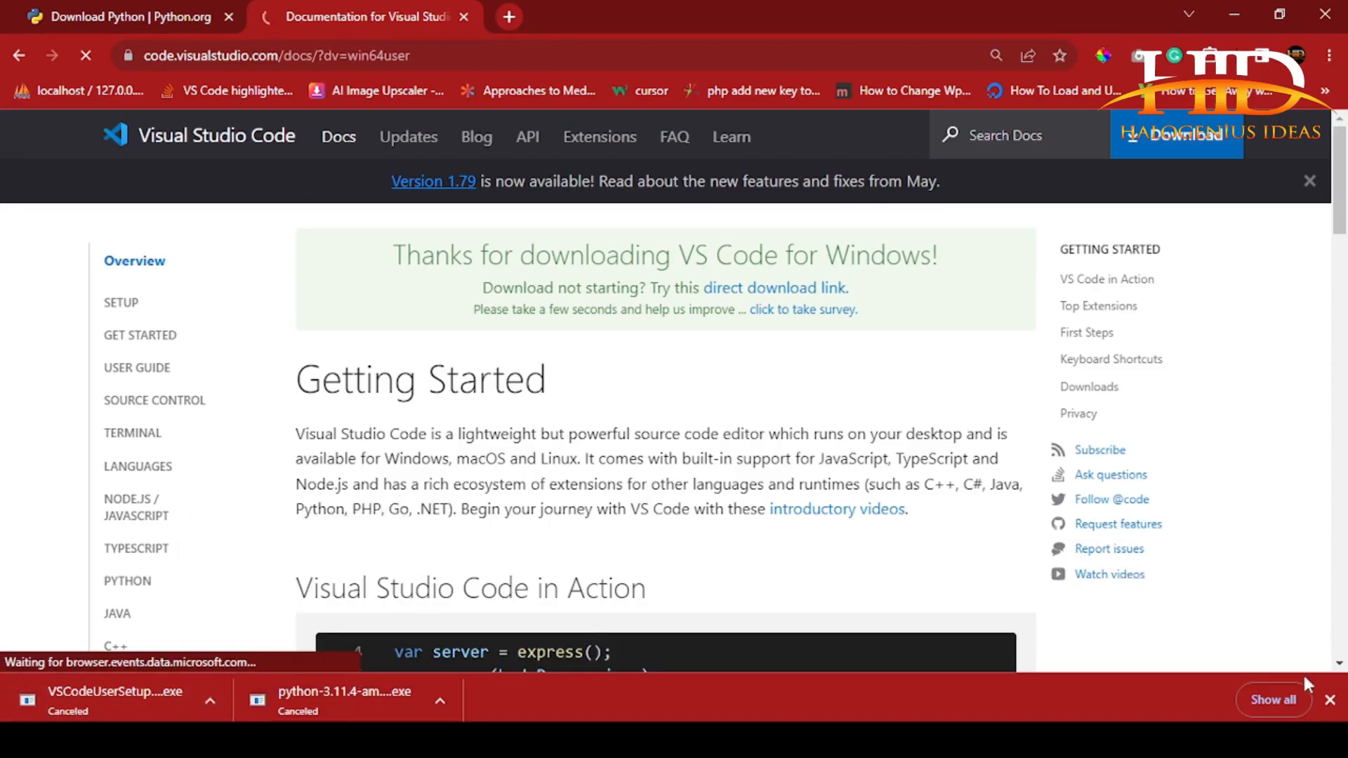
pyautogui.click(1329, 701)
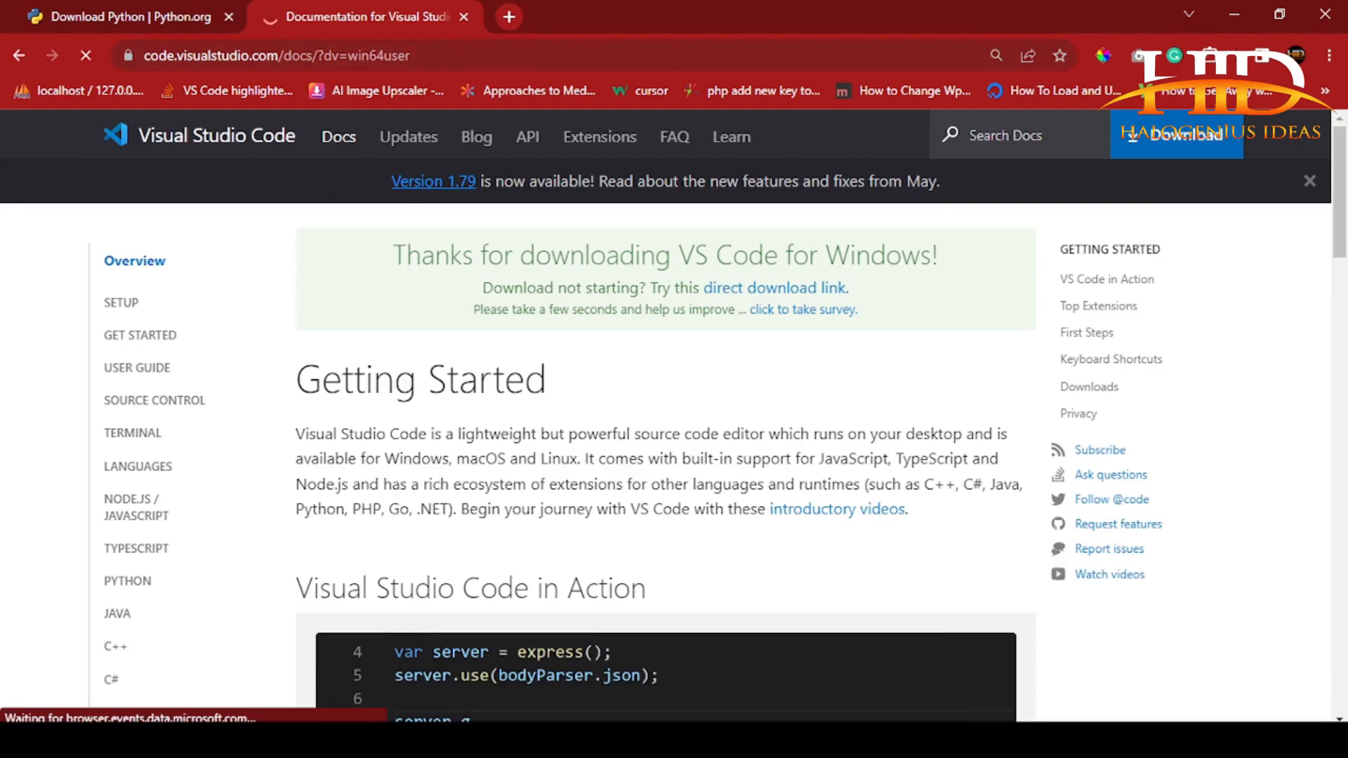
# Run python-3.11.4-amd64 from the installers folder and install Python with default settings and python.exe added to PATH
pyautogui.click(337, 740)
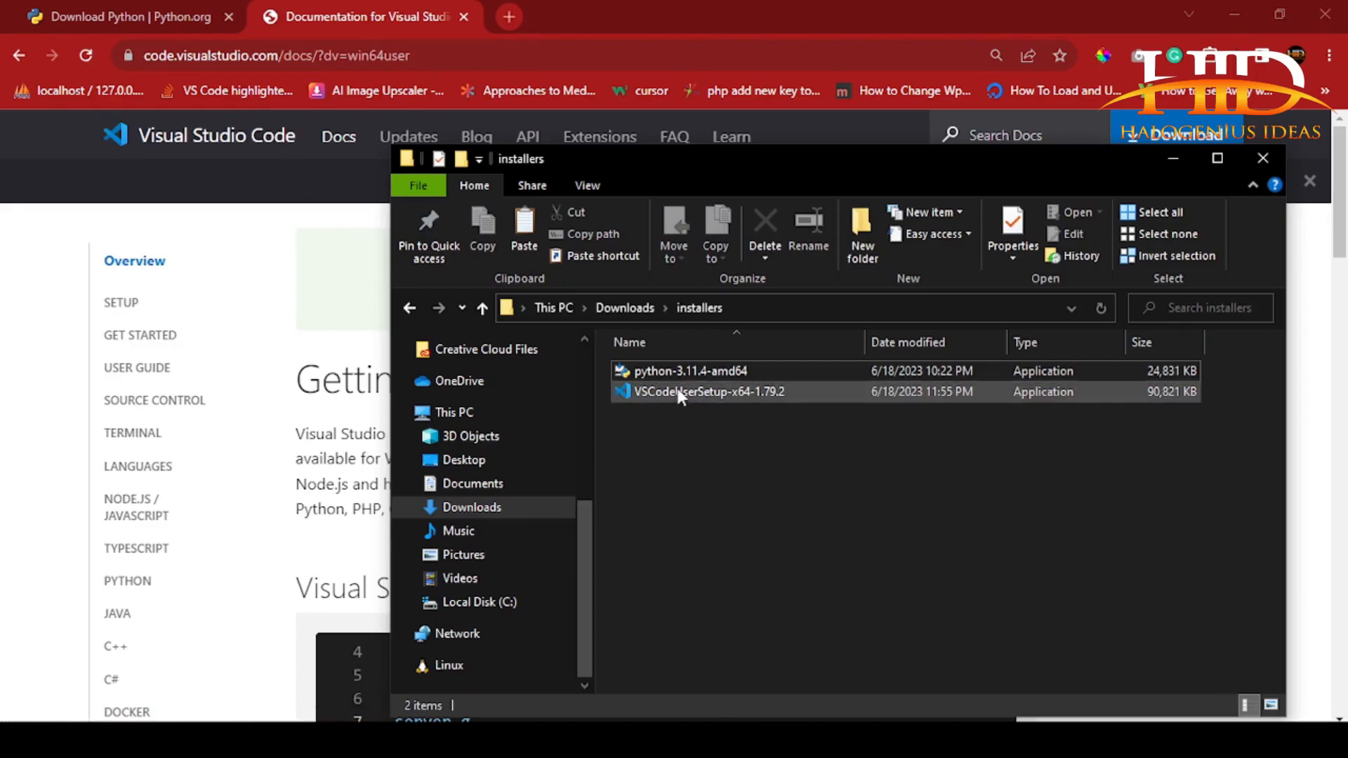
pyautogui.doubleClick(704, 371)
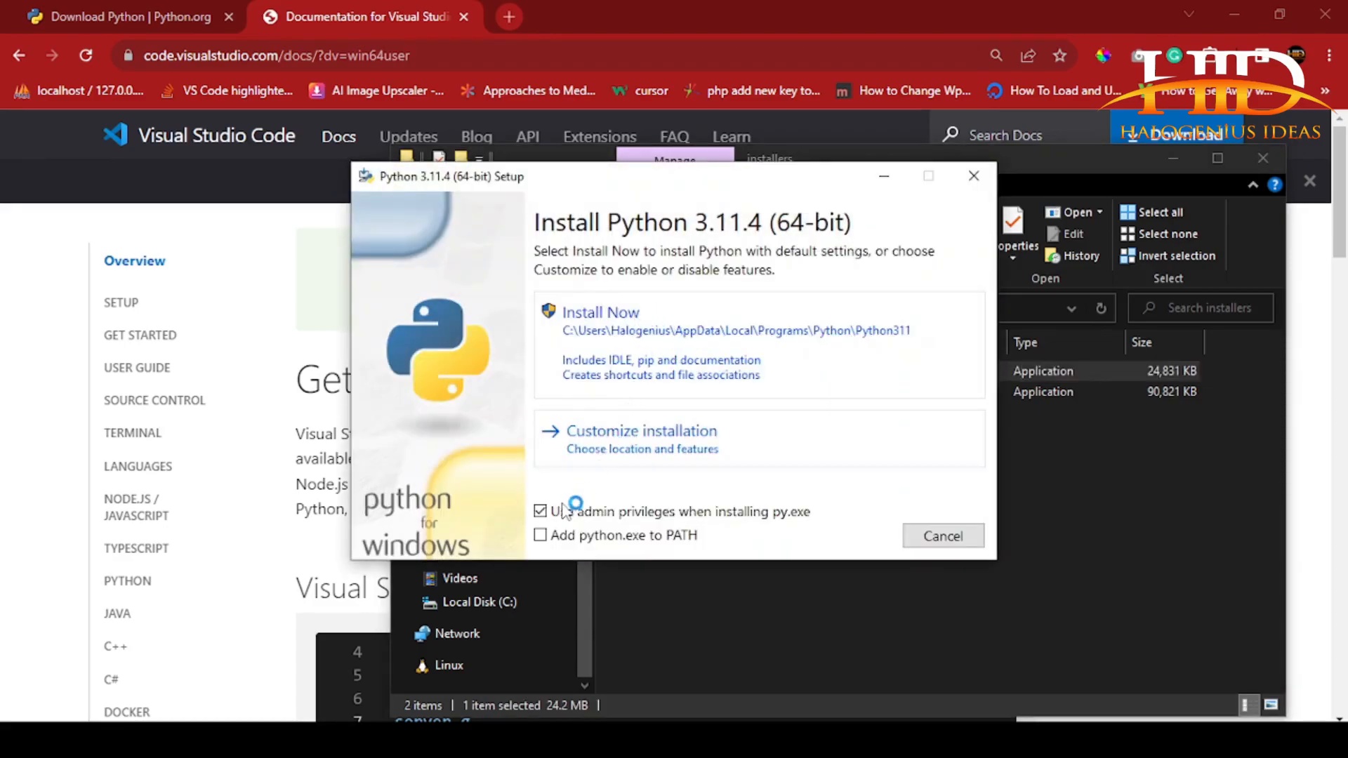
pyautogui.click(540, 536)
pyautogui.click(667, 357)
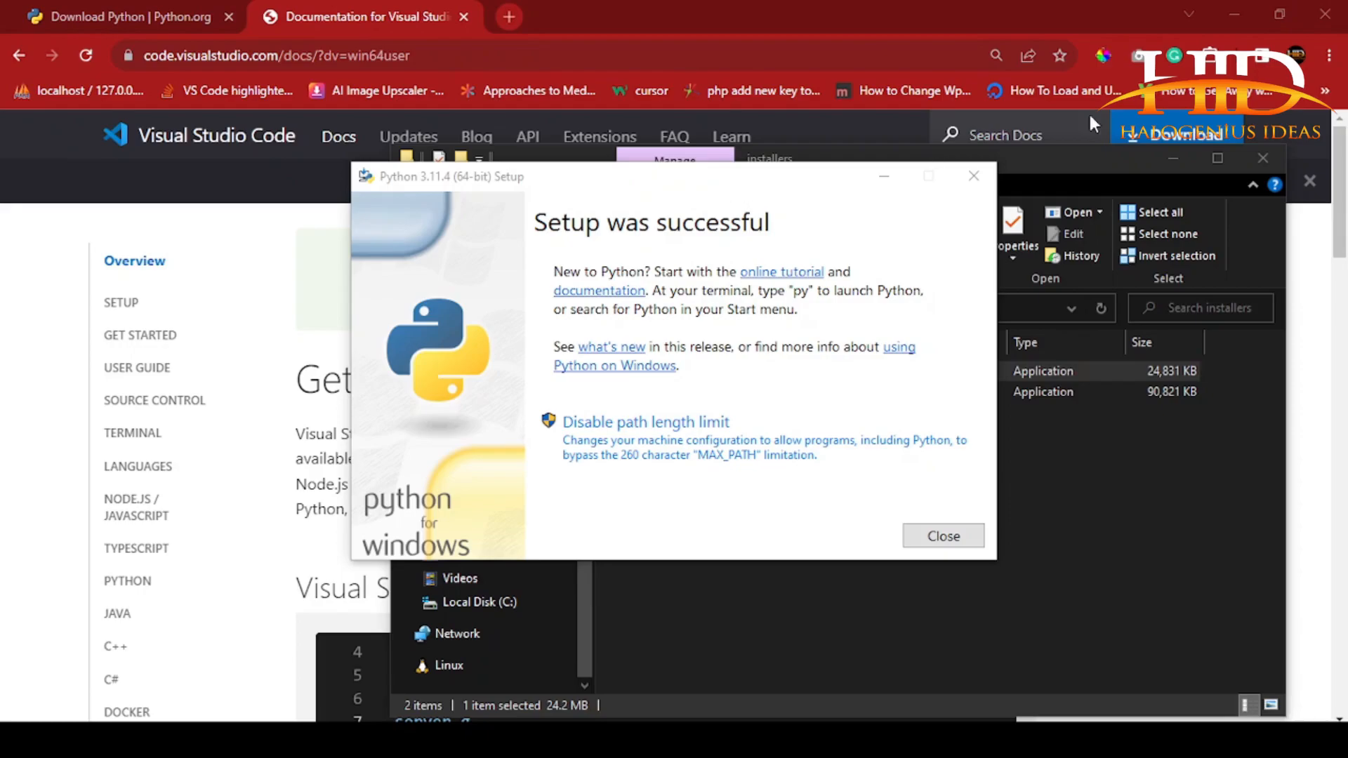
# Look through the installed programs for the Python 3.11 folder and examine its entries
pyautogui.press('super')
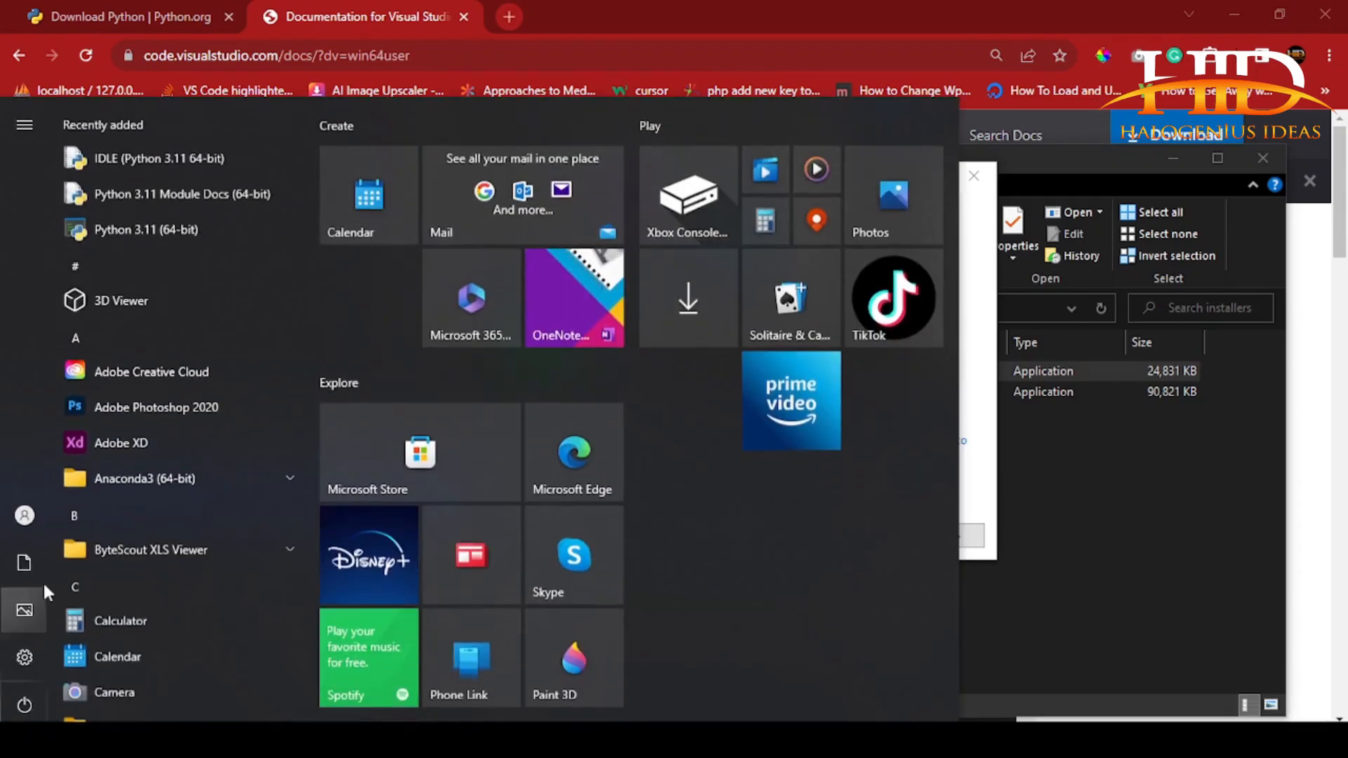
pyautogui.scroll(-5, 227, 389)
pyautogui.scroll(-10, 226, 390)
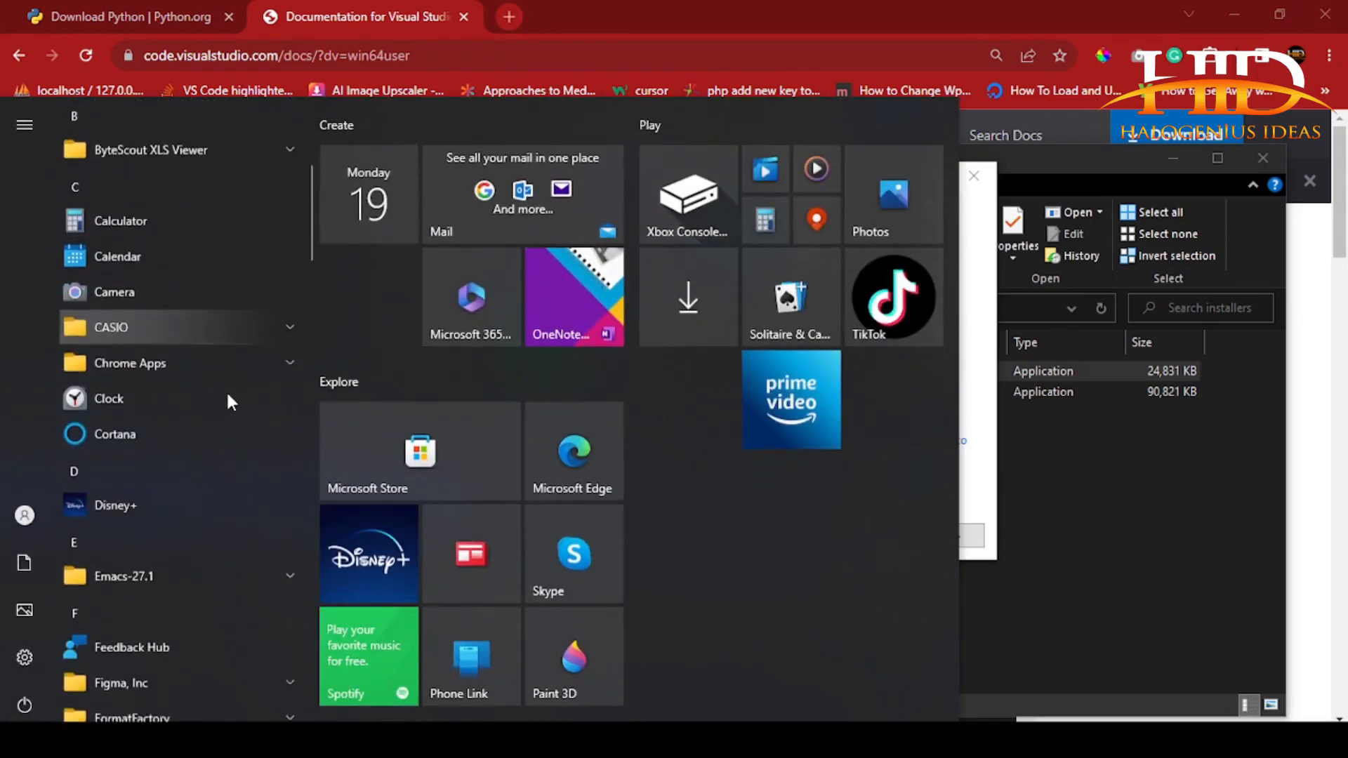
pyautogui.scroll(-10, 227, 394)
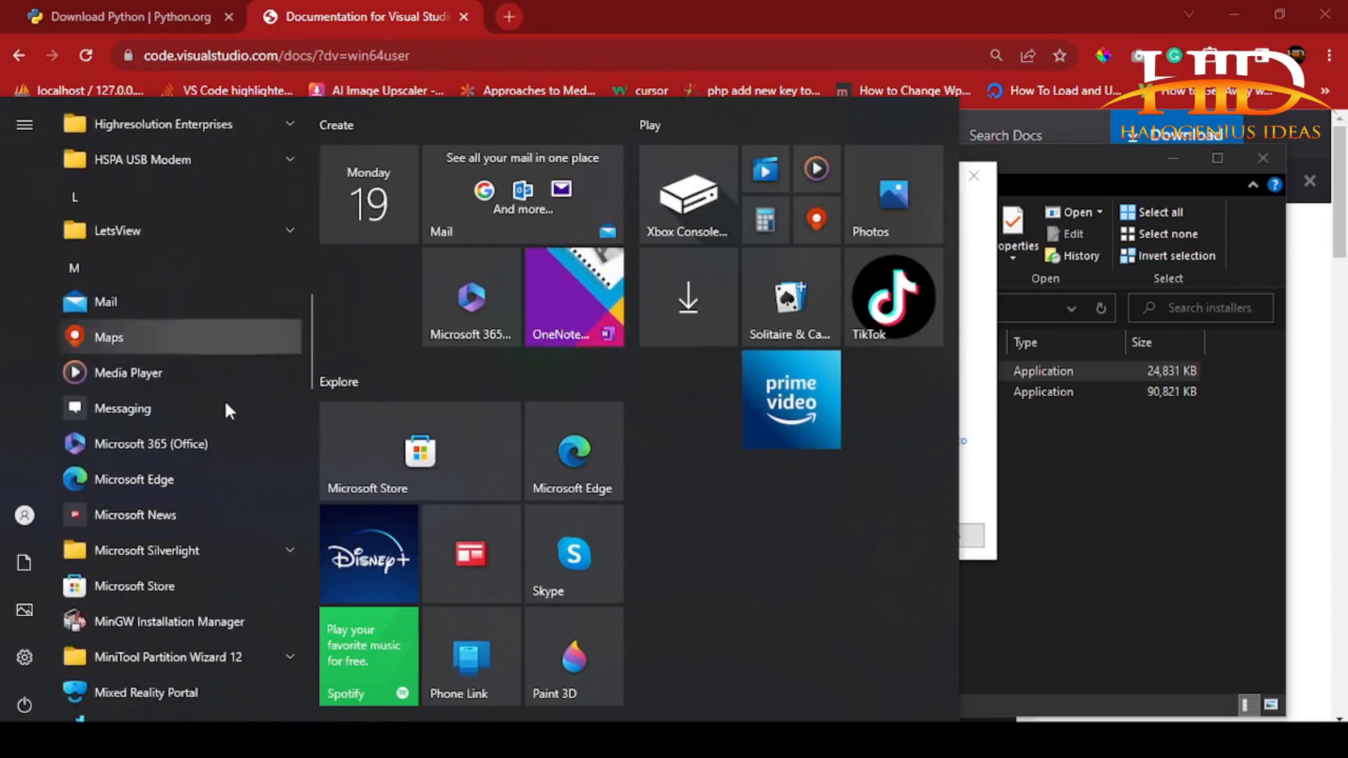
pyautogui.scroll(-5, 225, 402)
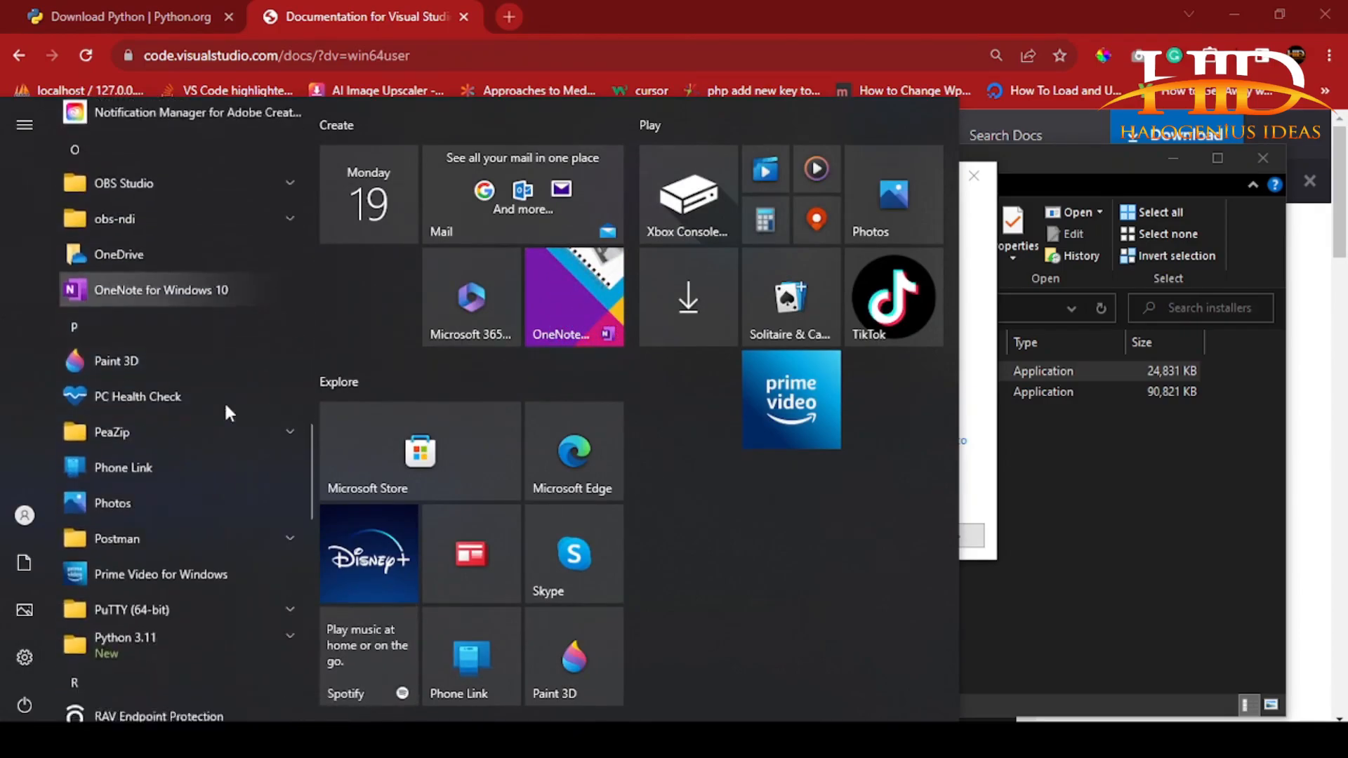
pyautogui.scroll(3, 225, 402)
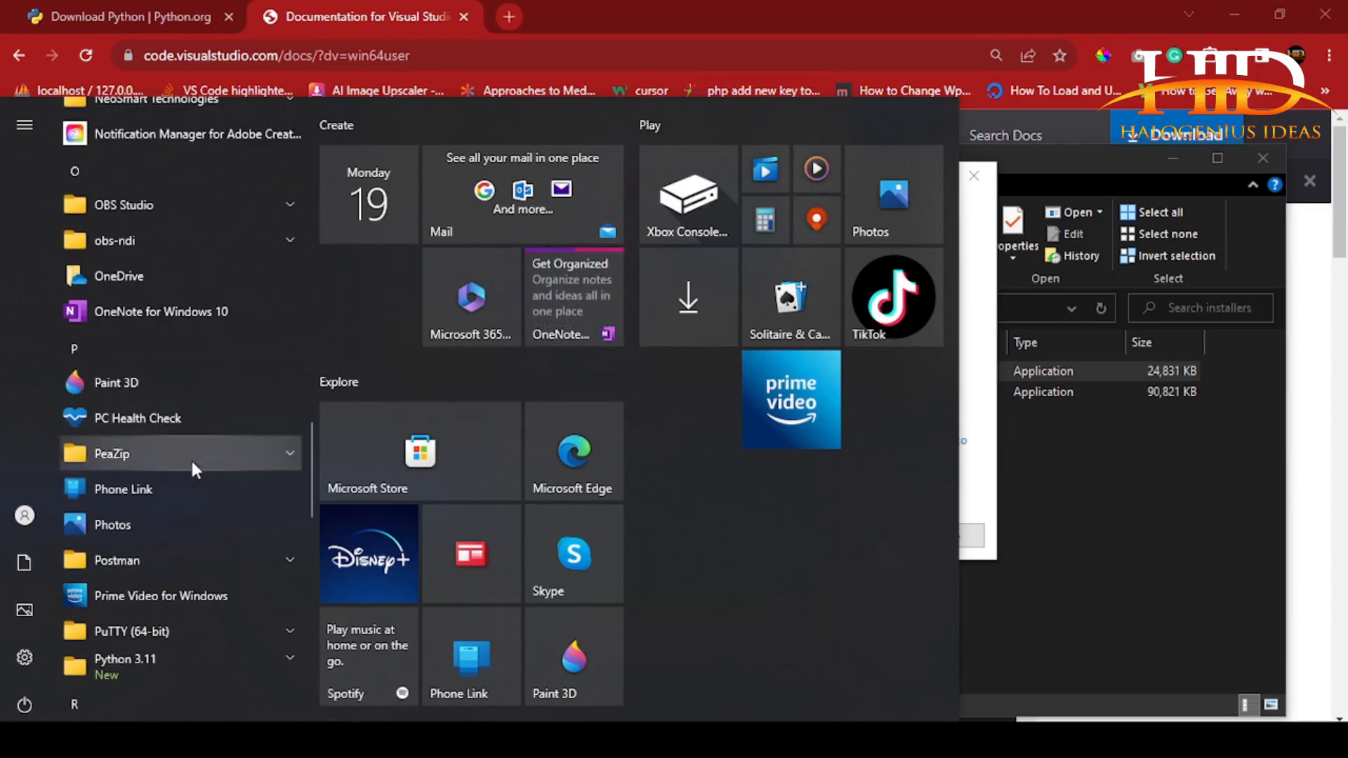
pyautogui.click(231, 660)
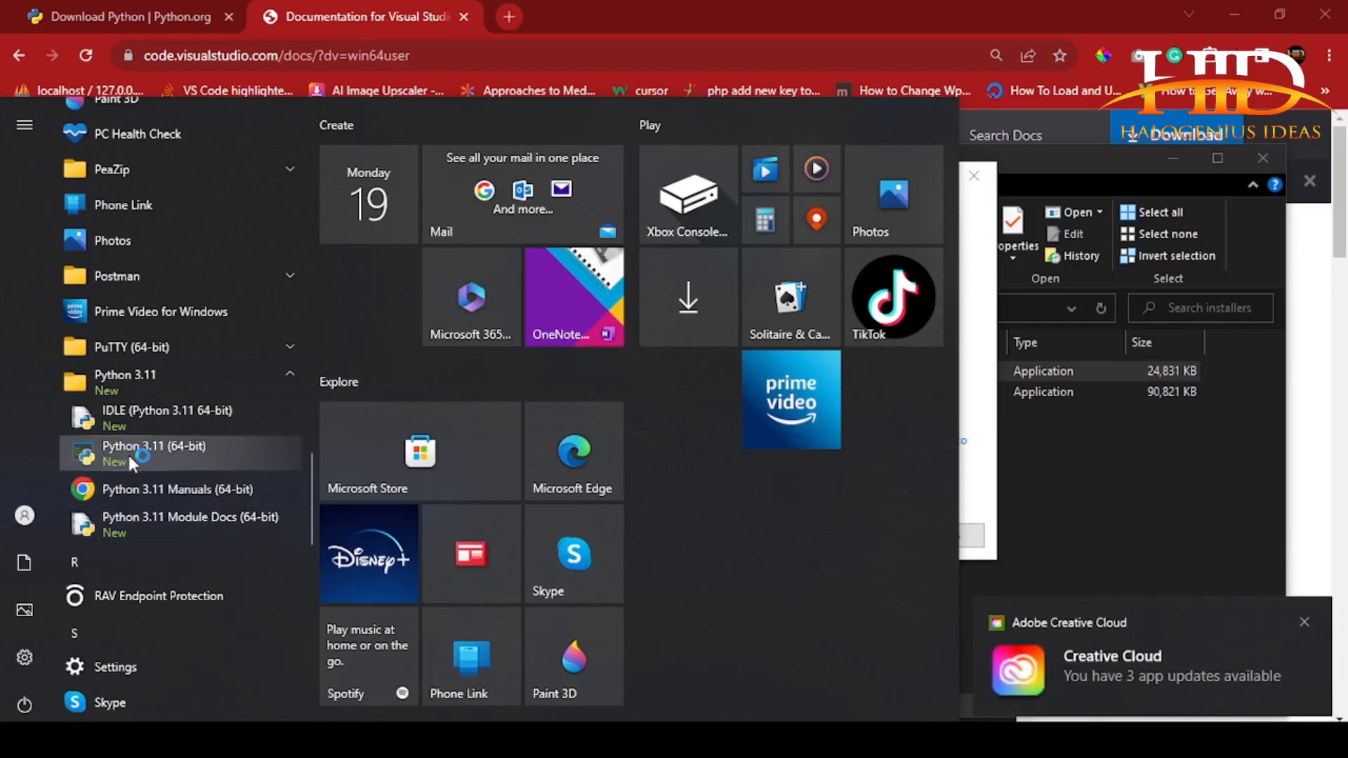
pyautogui.click(100, 472)
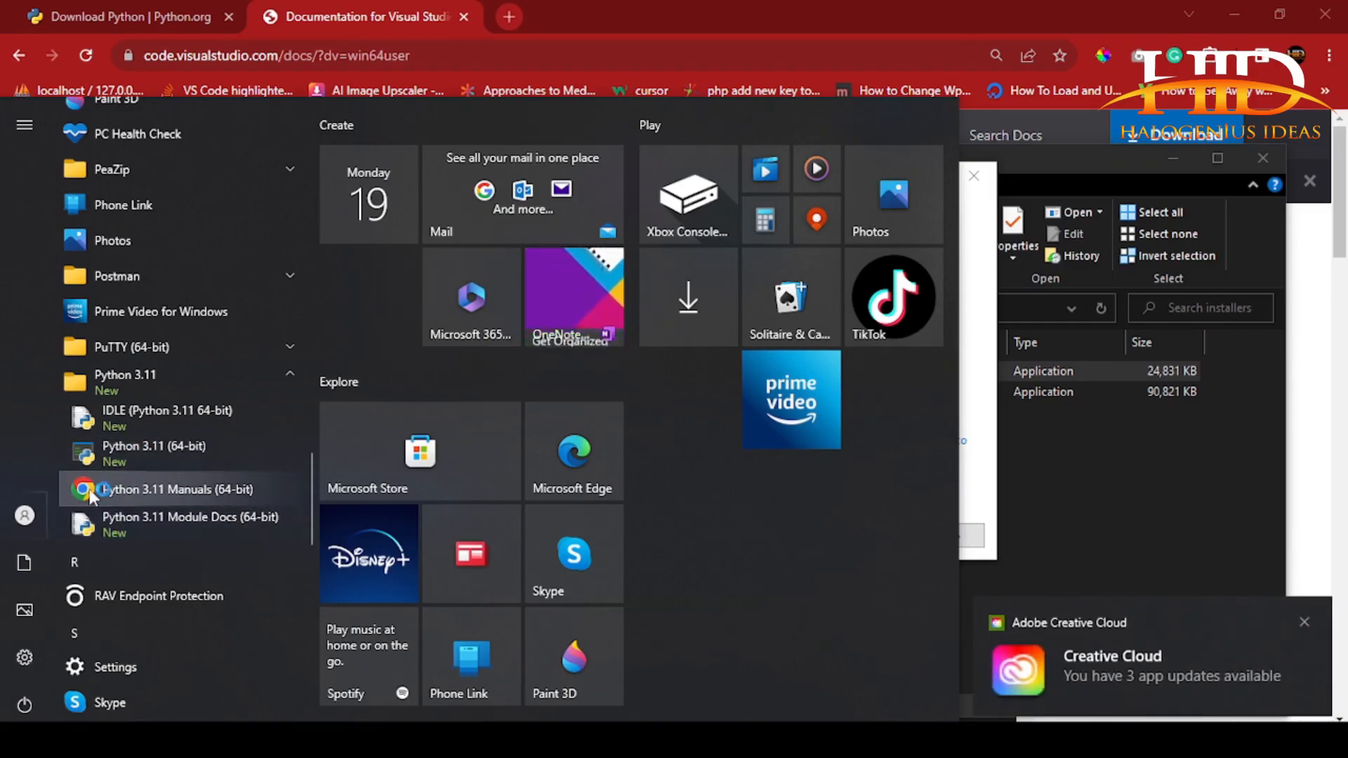
pyautogui.click(140, 426)
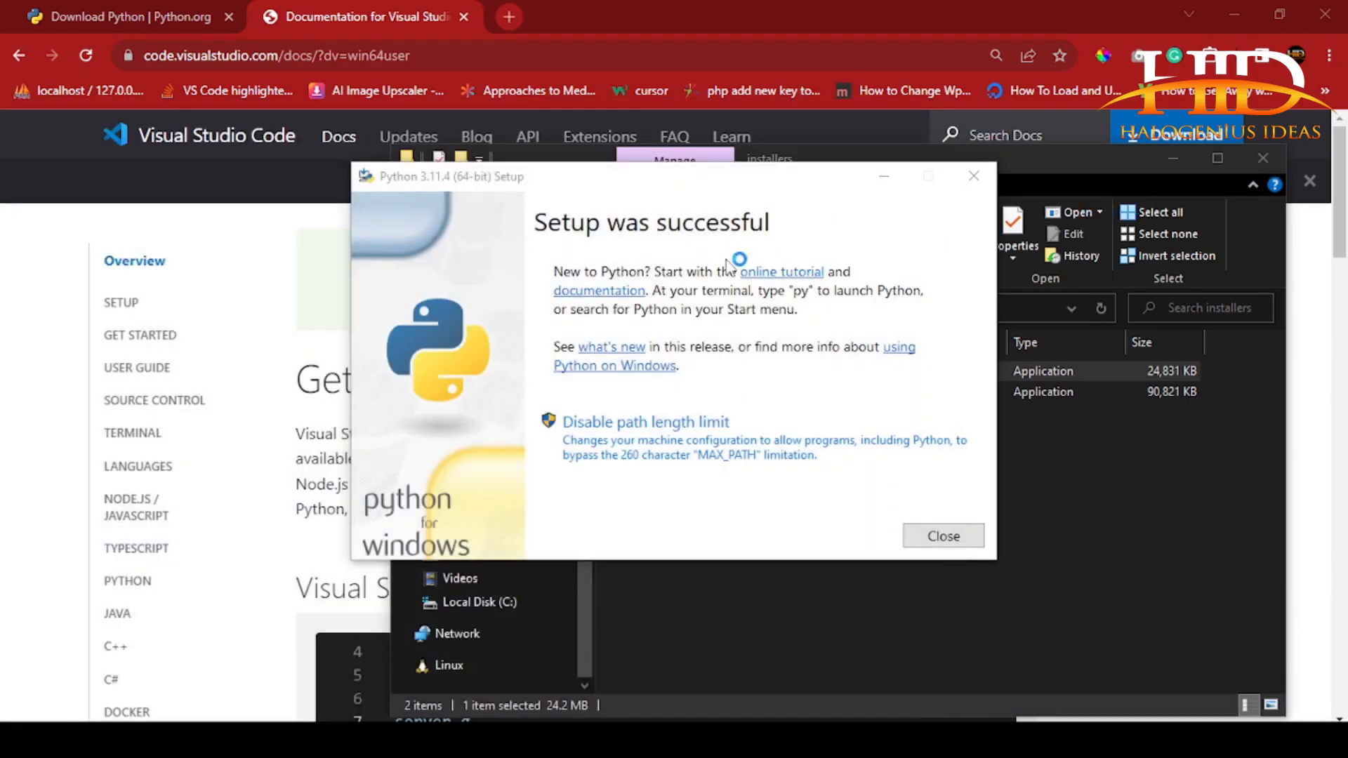
# Search Windows for "cmd" and open a Command Prompt window
pyautogui.click(54, 740)
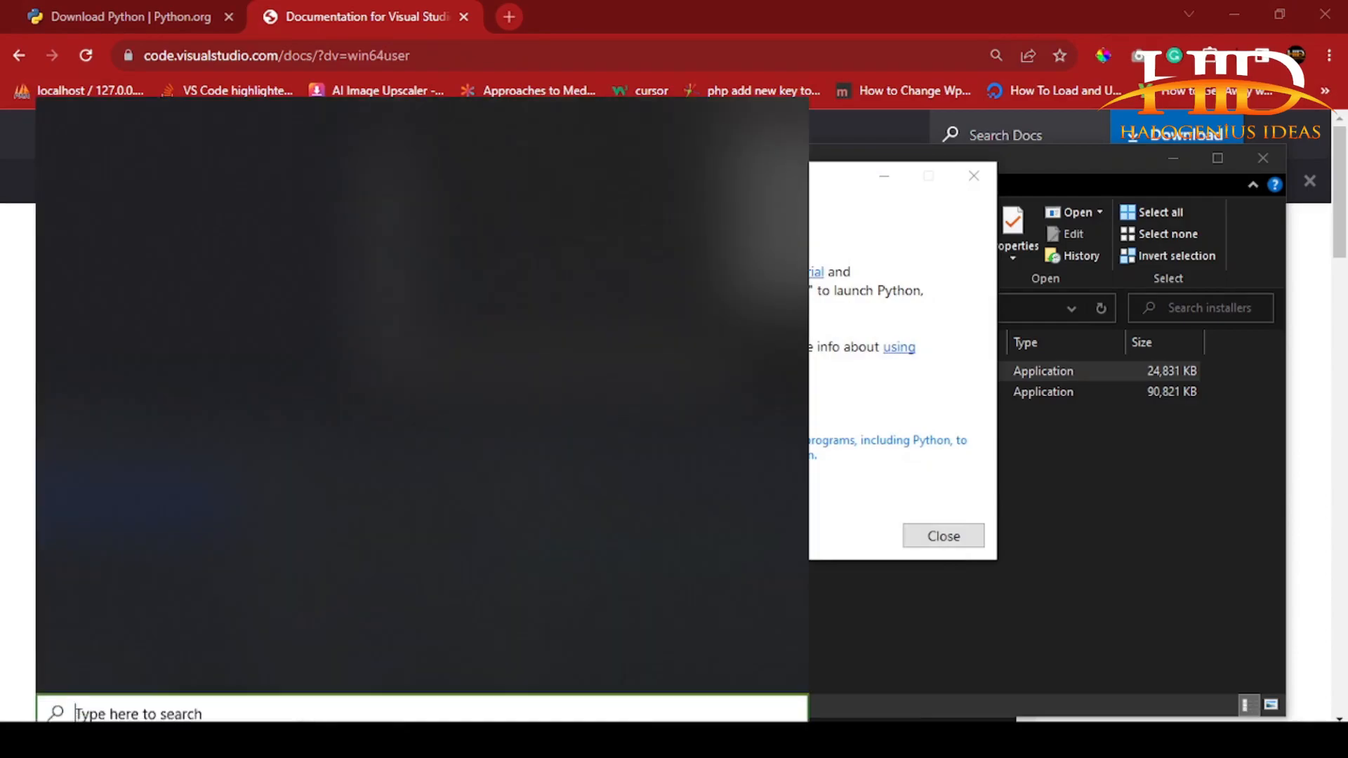
pyautogui.write('cmd')
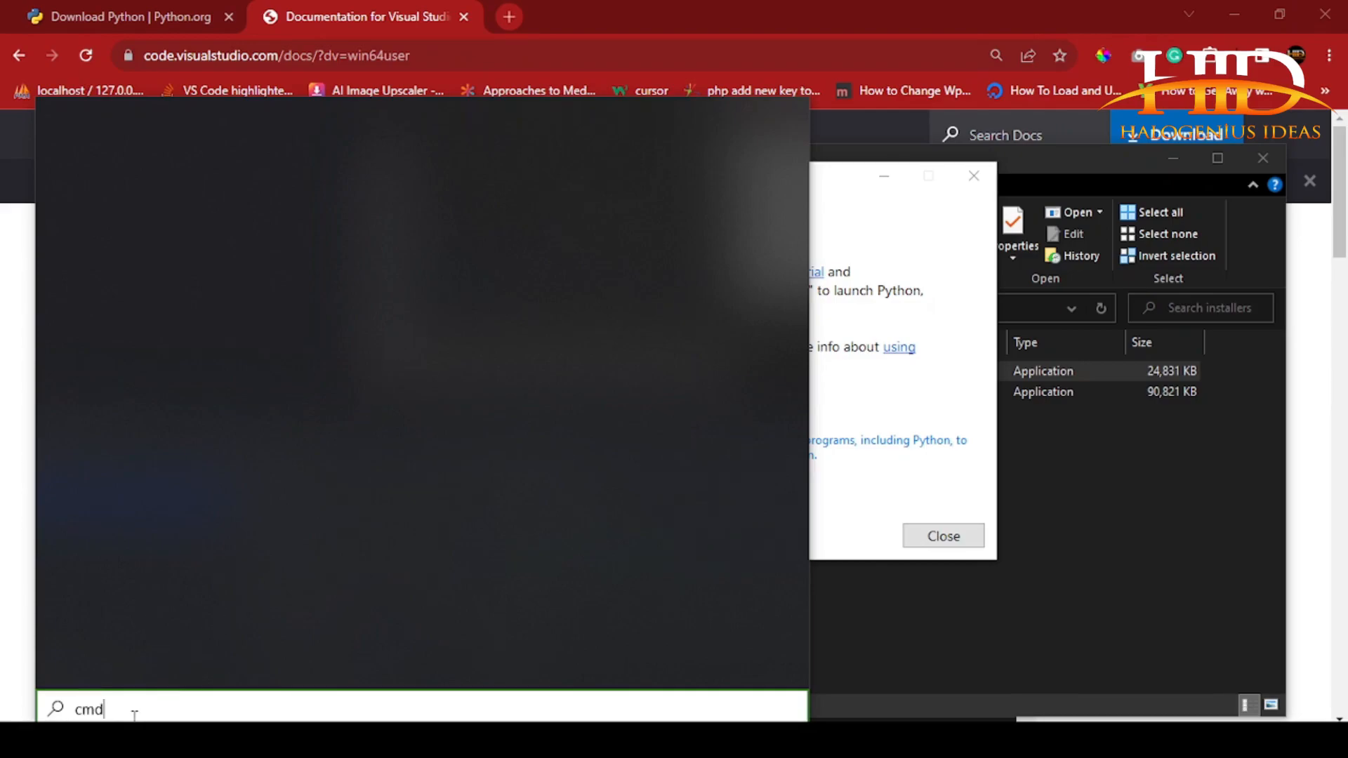
pyautogui.press('Escape')
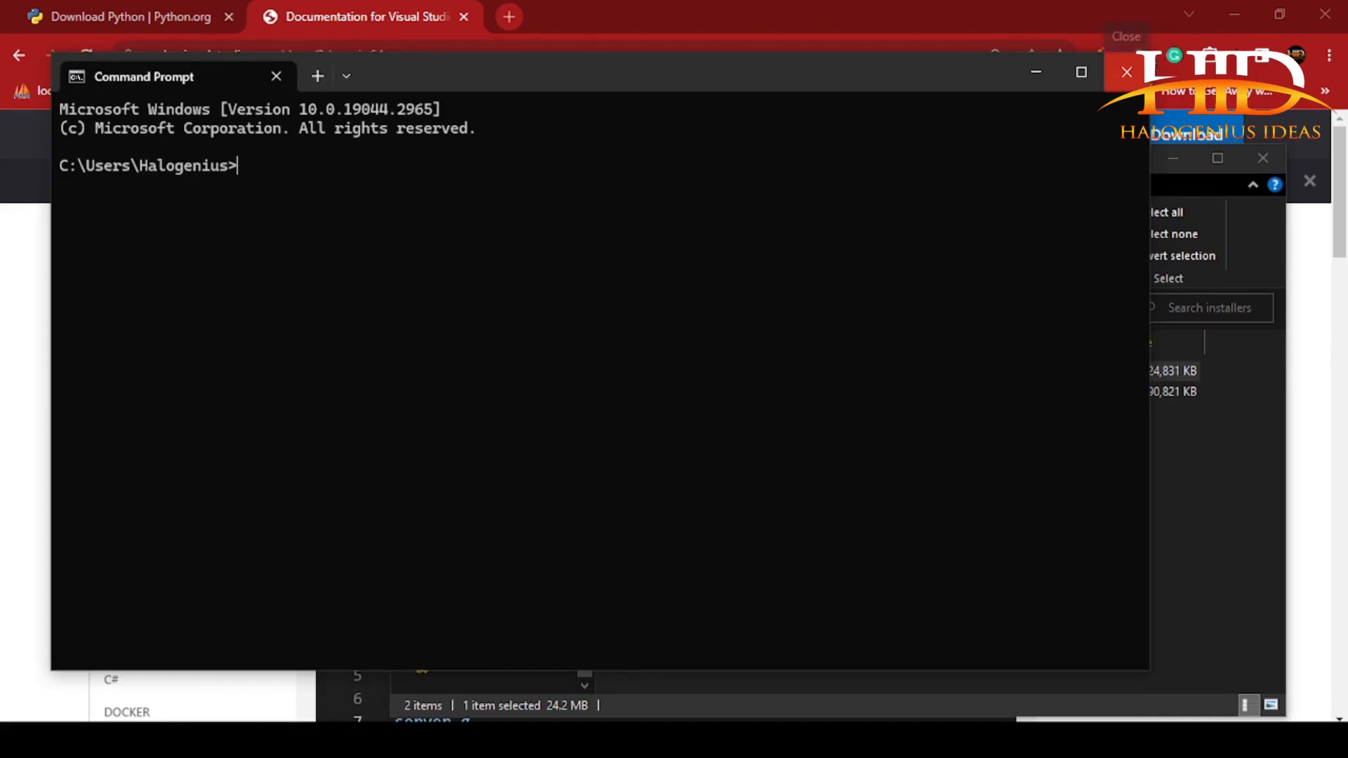
# Shrink and reposition the Command Prompt window, try to start Python with the command "python3" and dismiss the Microsoft Store window
pyautogui.moveTo(1150, 62); pyautogui.dragTo(694, 162)
pyautogui.moveTo(505, 196); pyautogui.dragTo(1063, 118)
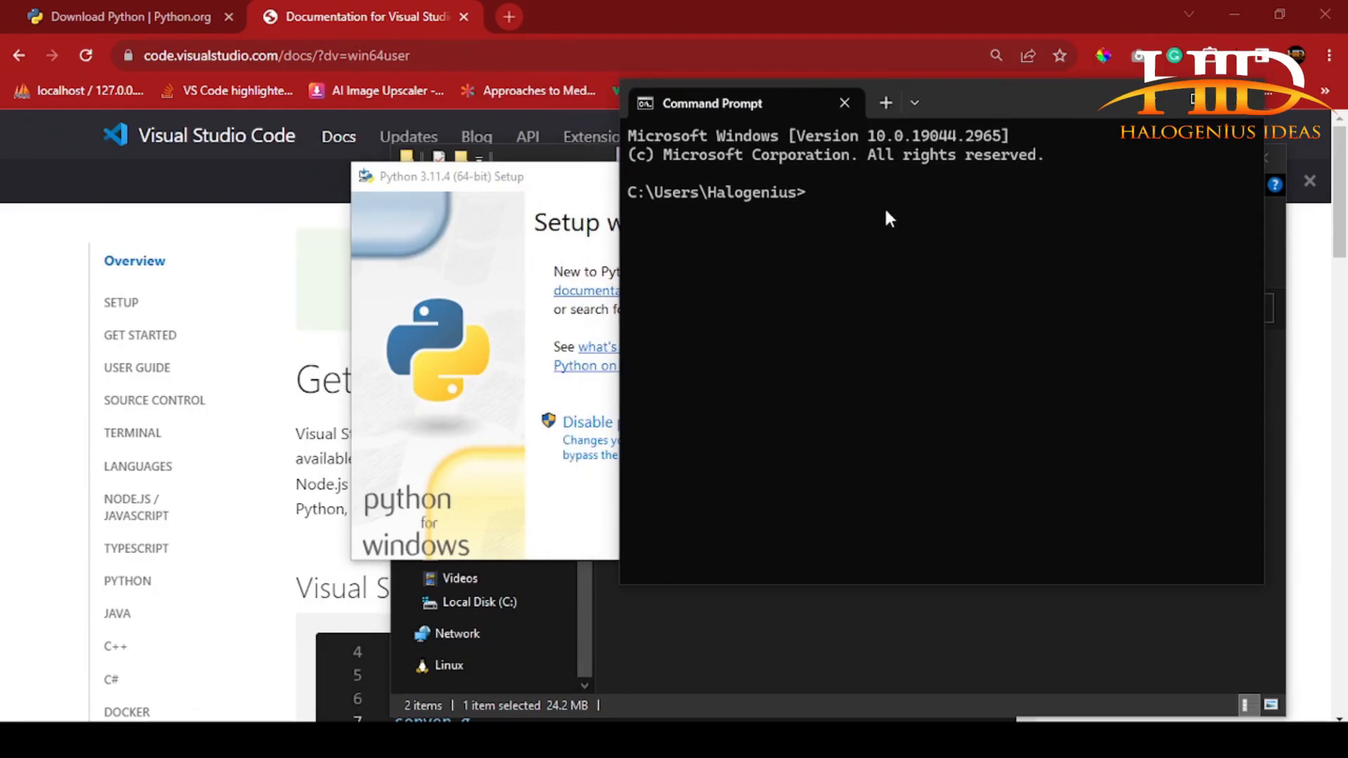
pyautogui.write('python3')
pyautogui.press('Return')
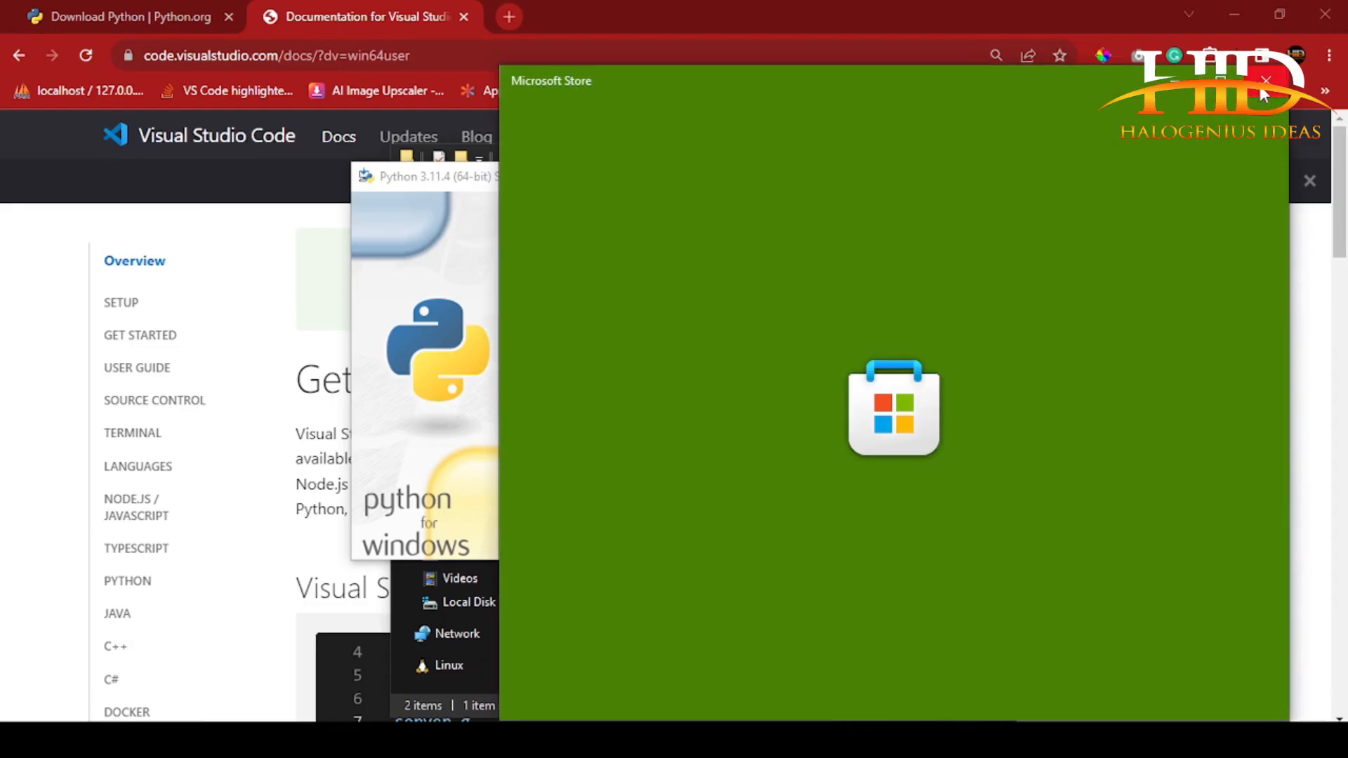
pyautogui.click(1266, 79)
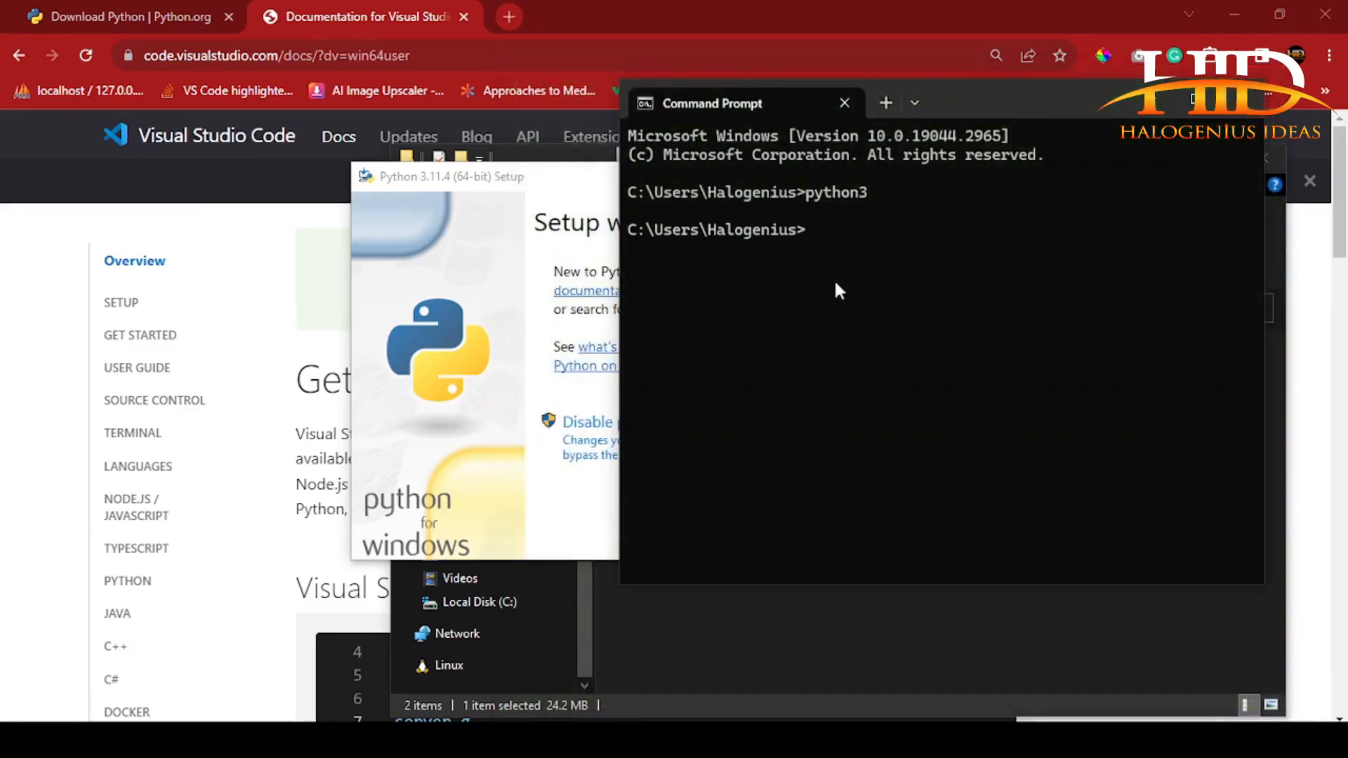
# Run "where python" in the Command Prompt and examine the python.exe paths it lists
pyautogui.write('where python')
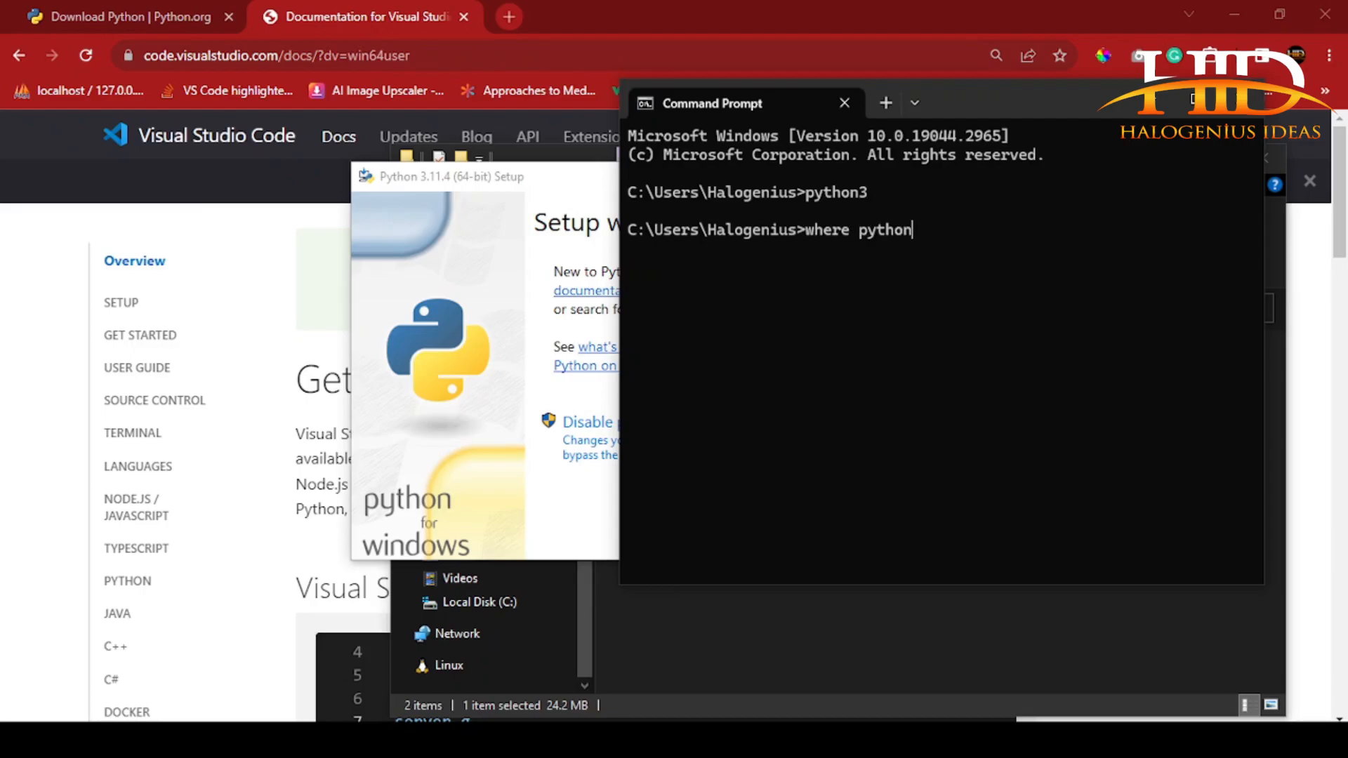
pyautogui.press('Return')
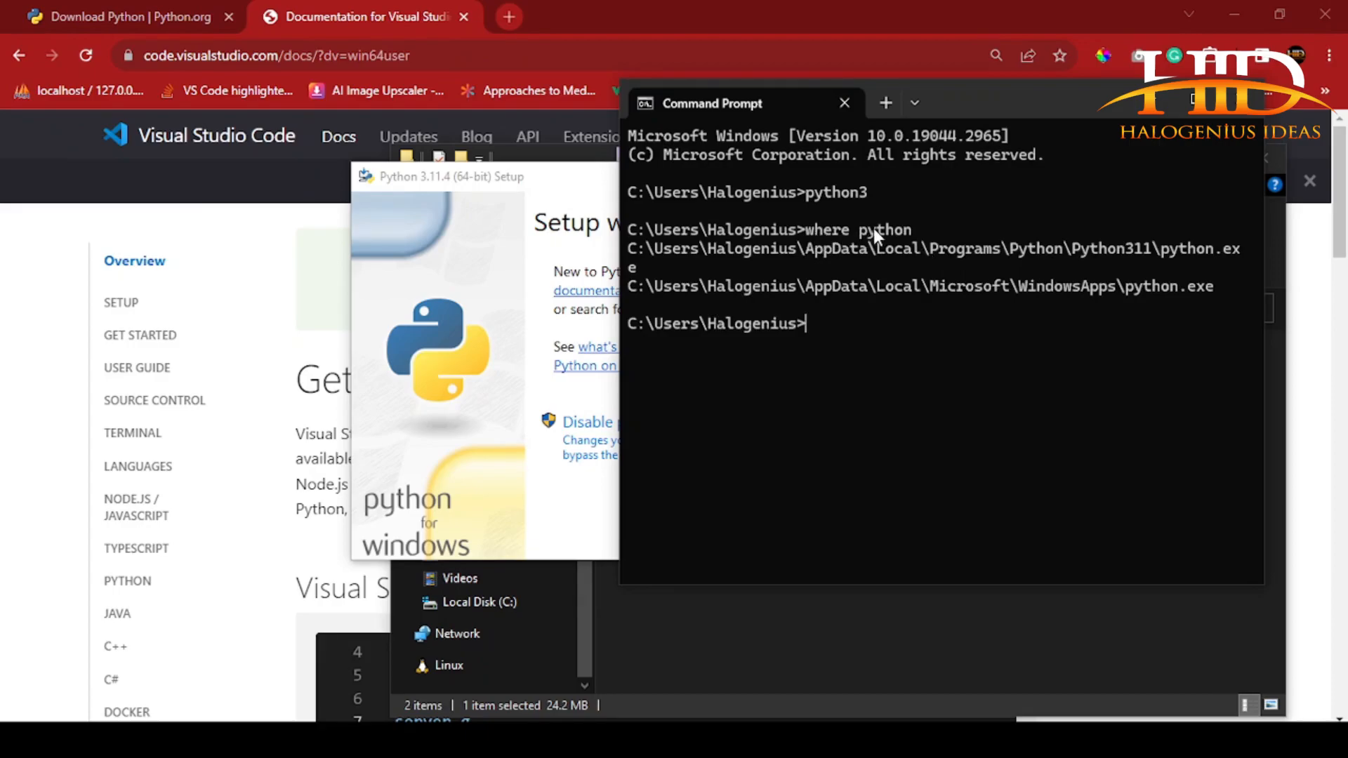
pyautogui.moveTo(786, 258); pyautogui.dragTo(1076, 250)
pyautogui.moveTo(808, 287); pyautogui.dragTo(861, 288)
pyautogui.moveTo(974, 298); pyautogui.dragTo(1135, 287)
pyautogui.click(1199, 268)
# Start the Python interpreter with the command "python" and examine the version line against the earlier commands
pyautogui.write('python')
pyautogui.press('Return')
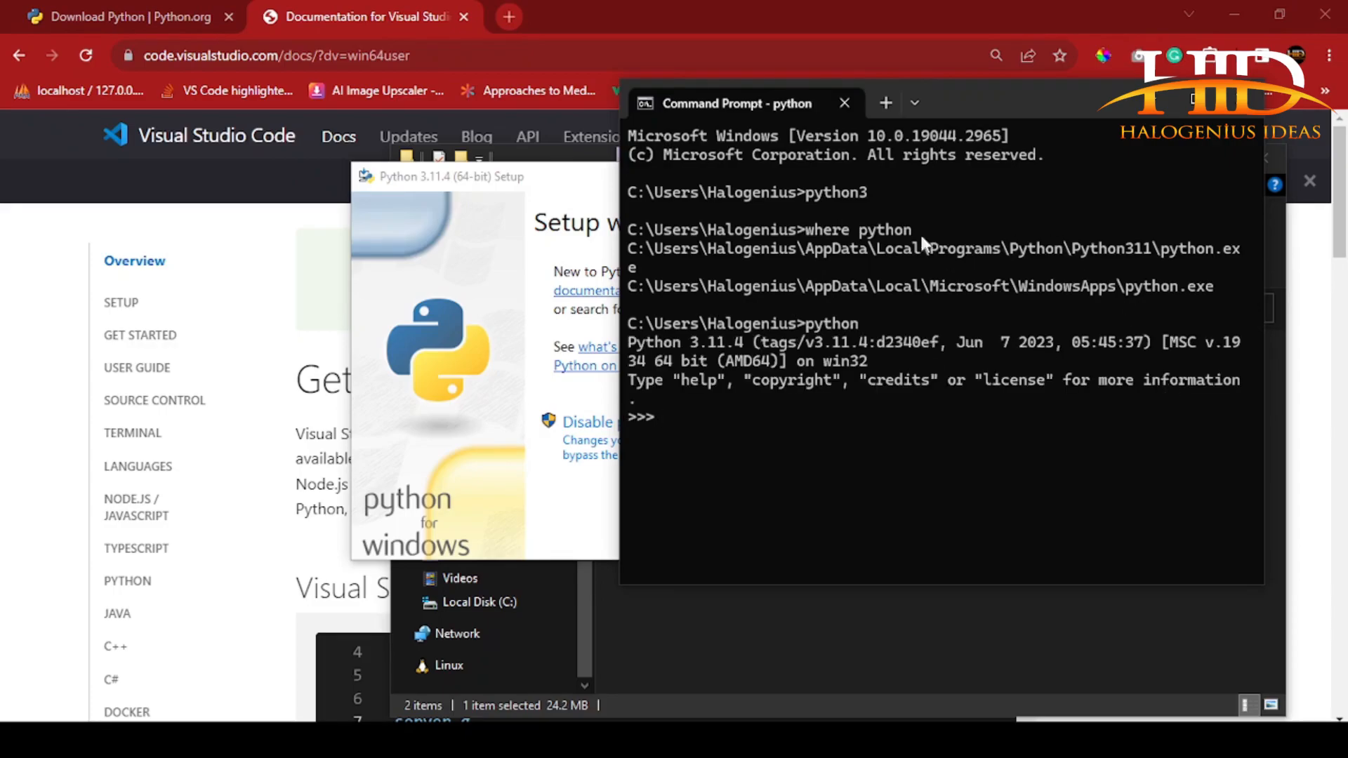
pyautogui.moveTo(808, 192); pyautogui.dragTo(862, 191)
pyautogui.click(858, 191)
pyautogui.moveTo(806, 225); pyautogui.dragTo(890, 232)
pyautogui.moveTo(806, 324); pyautogui.dragTo(839, 330)
pyautogui.moveTo(686, 342); pyautogui.dragTo(736, 344)
pyautogui.click(738, 343)
pyautogui.moveTo(687, 342); pyautogui.dragTo(851, 361)
pyautogui.click(848, 372)
# Leave the Python interpreter with exit() and close the Command Prompt and the Python setup window
pyautogui.write('exit')
pyautogui.press('Return')
pyautogui.write('exit')
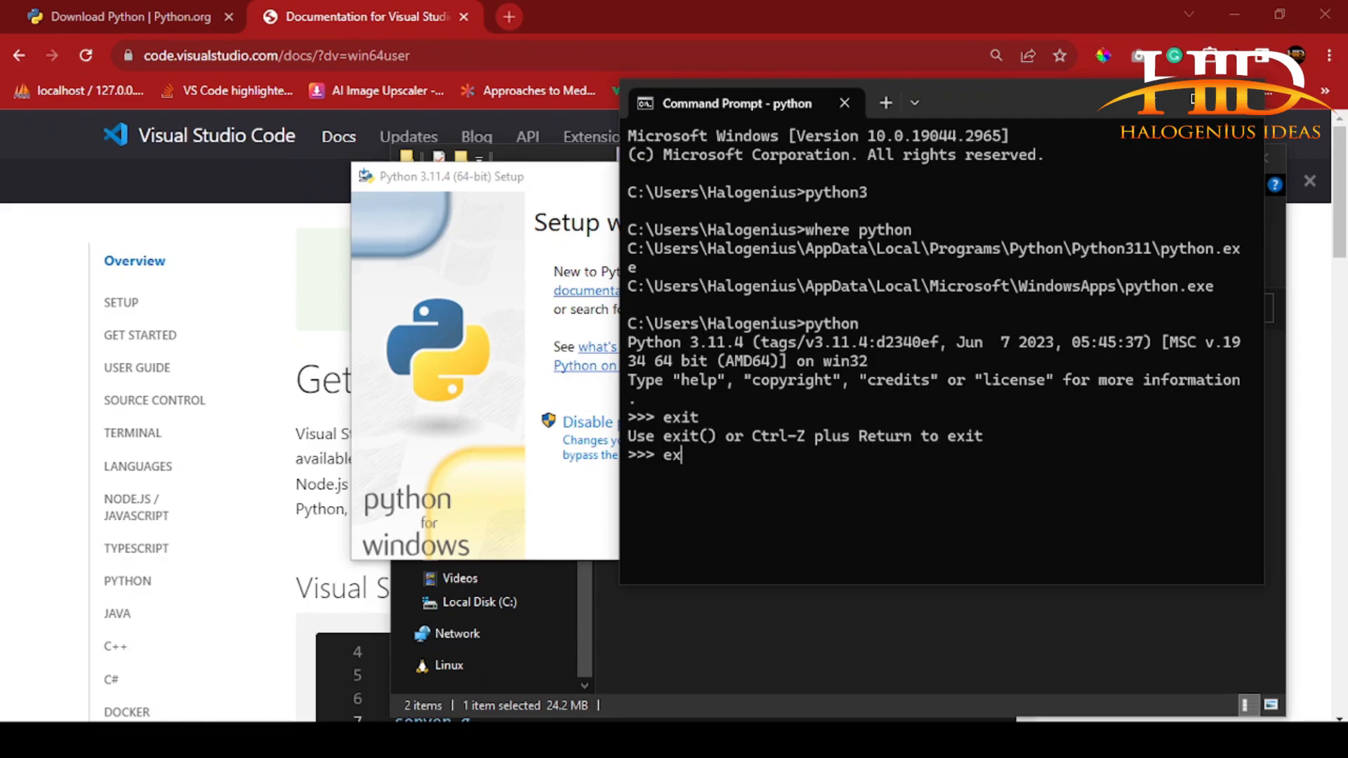
pyautogui.write('()')
pyautogui.press('Return')
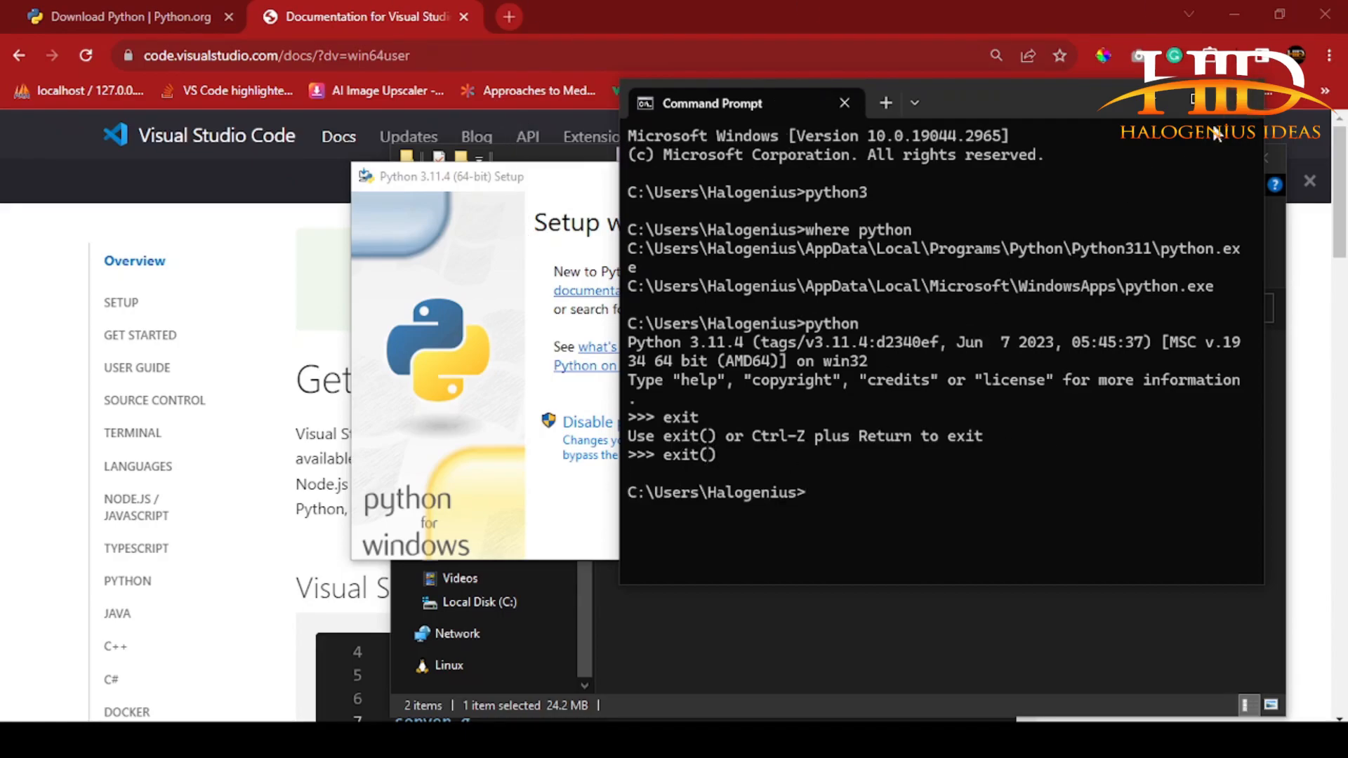
pyautogui.click(1254, 100)
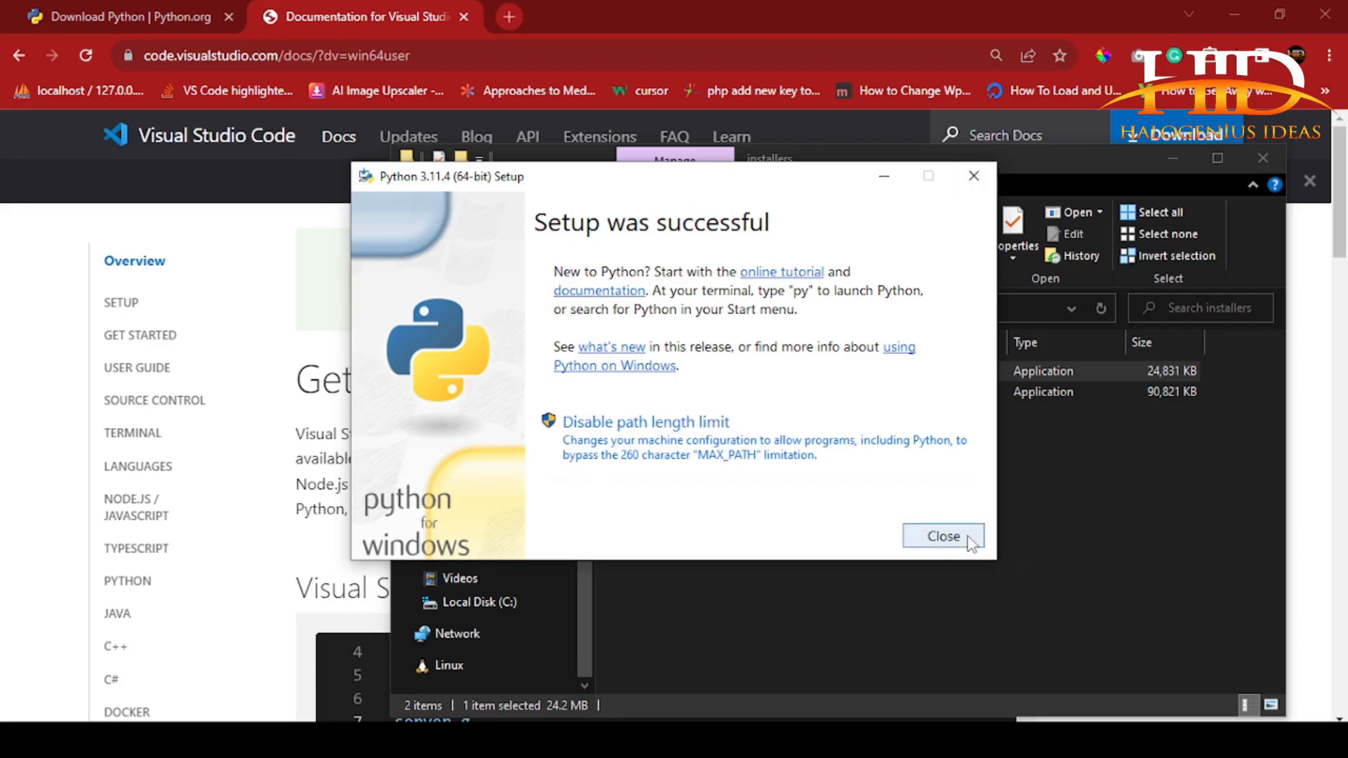
pyautogui.click(944, 537)
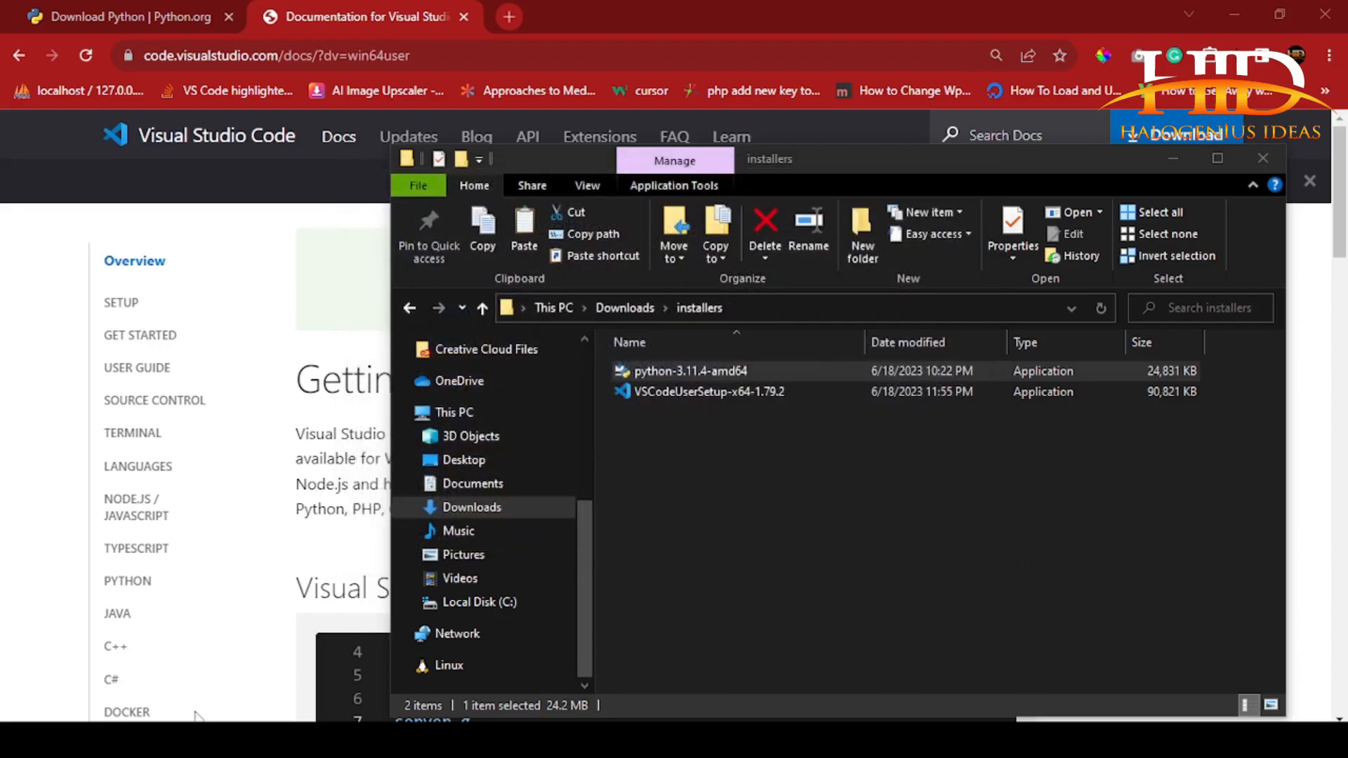
# Run VSCodeUserSetup-x64-1.79.2, accept the license agreement and keep the default destination and Start Menu folder
pyautogui.click(730, 394)
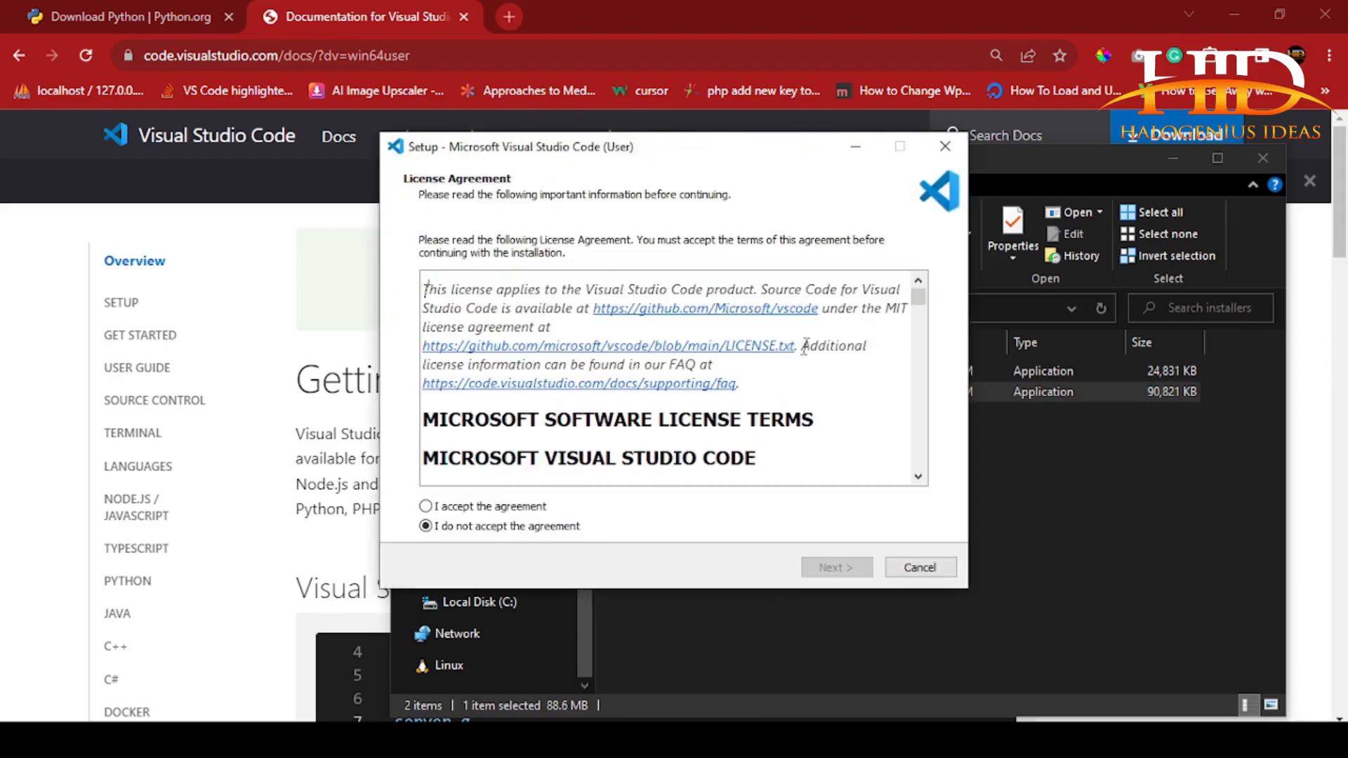
pyautogui.click(462, 511)
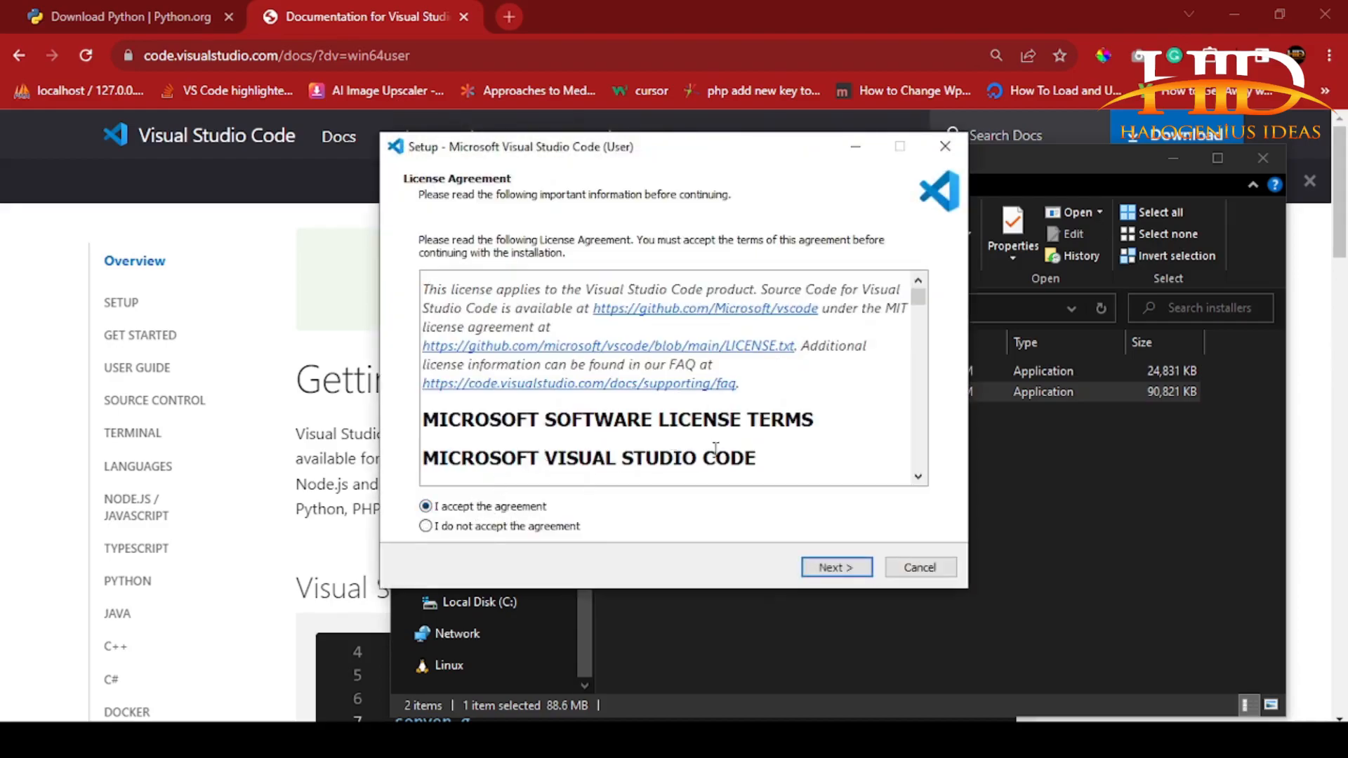
pyautogui.scroll(-10, 716, 453)
pyautogui.scroll(-20, 720, 463)
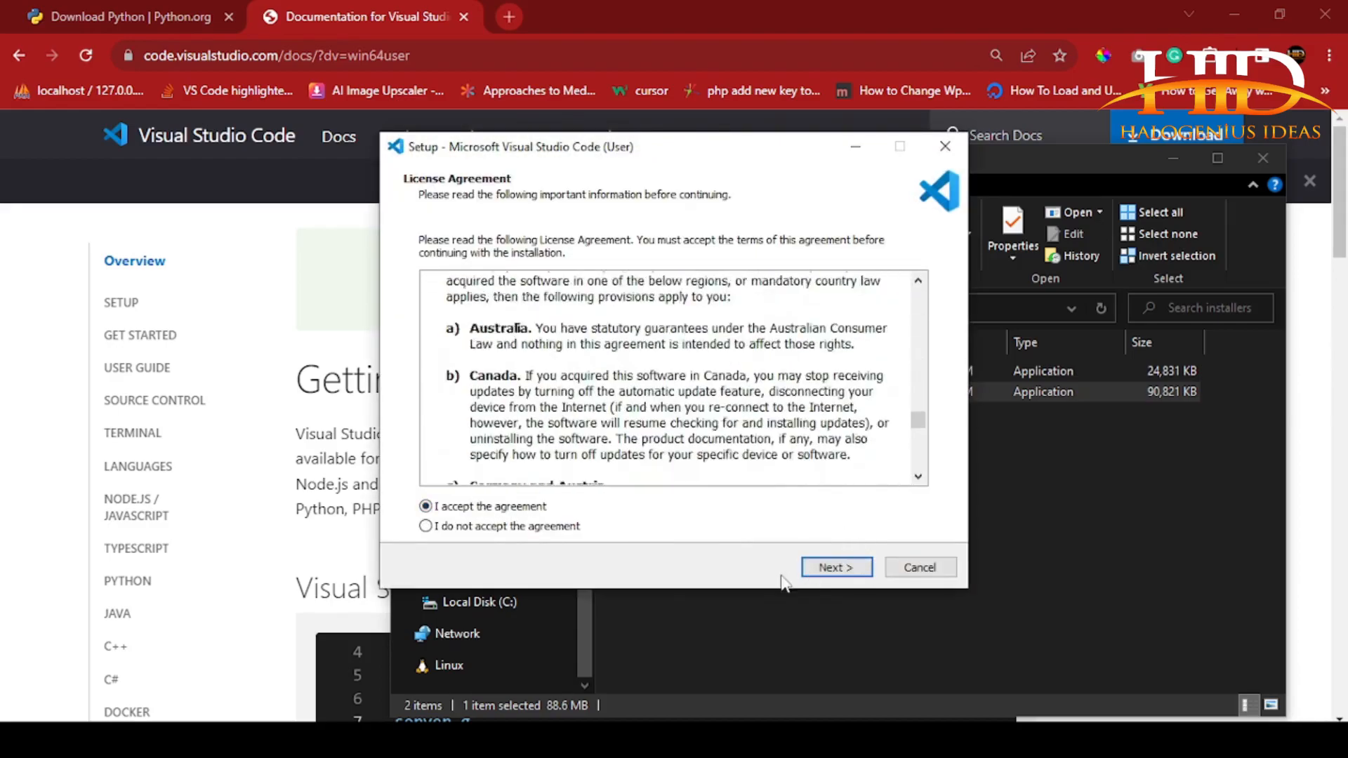
pyautogui.click(816, 569)
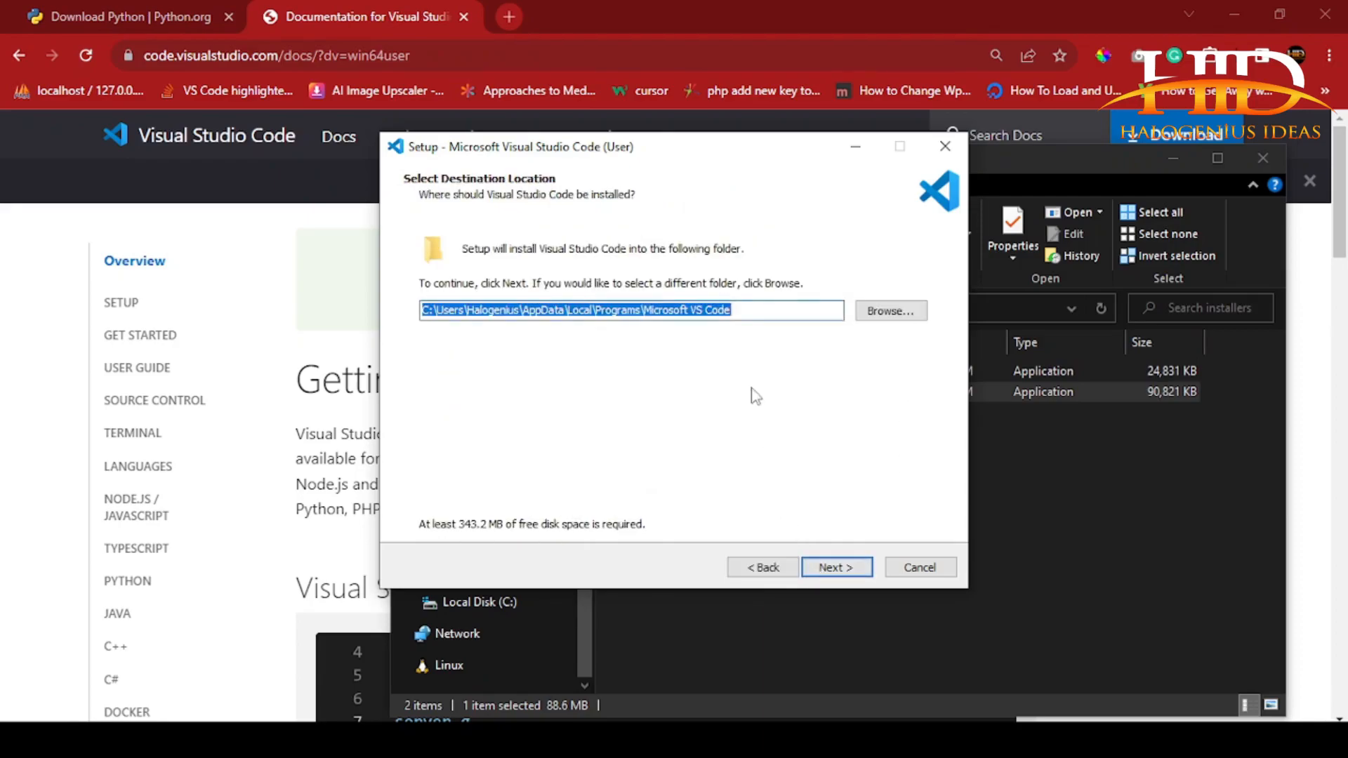
pyautogui.click(828, 568)
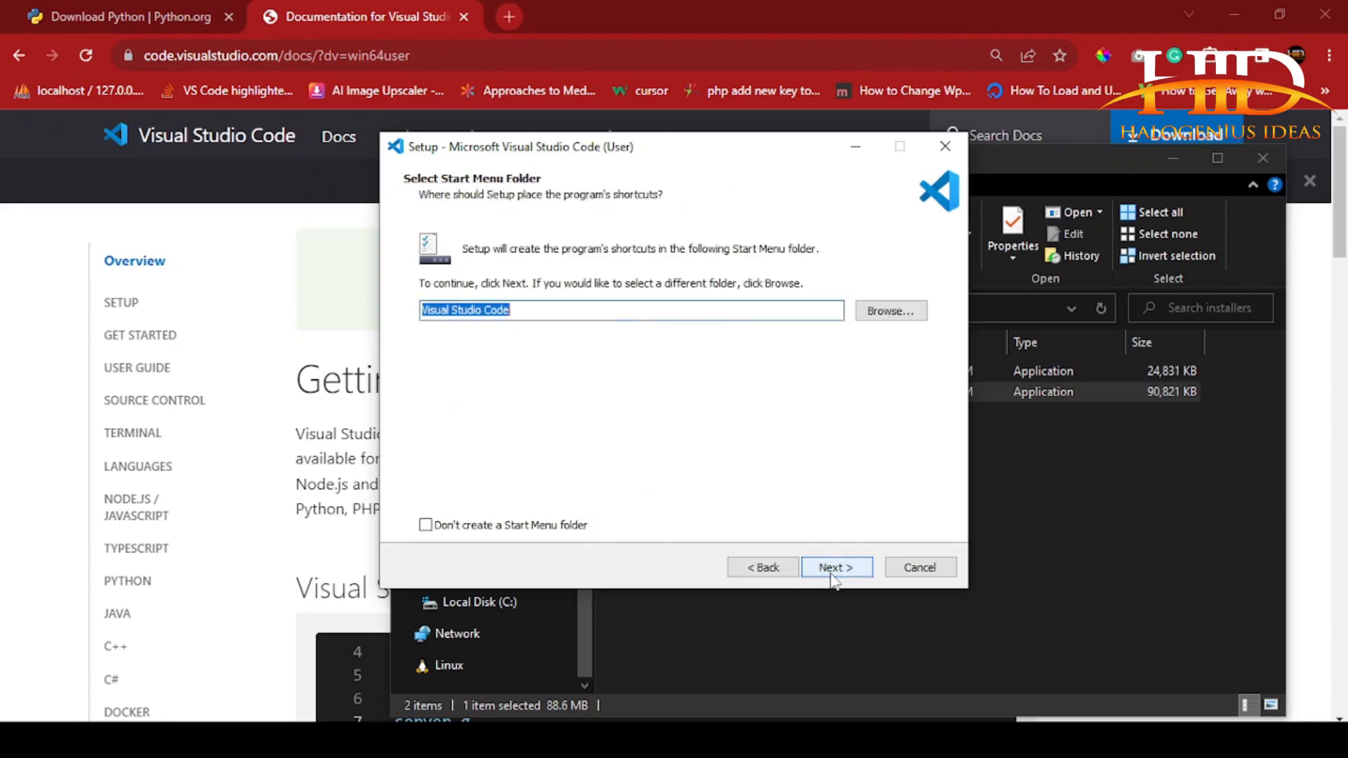
pyautogui.click(529, 528)
pyautogui.click(528, 527)
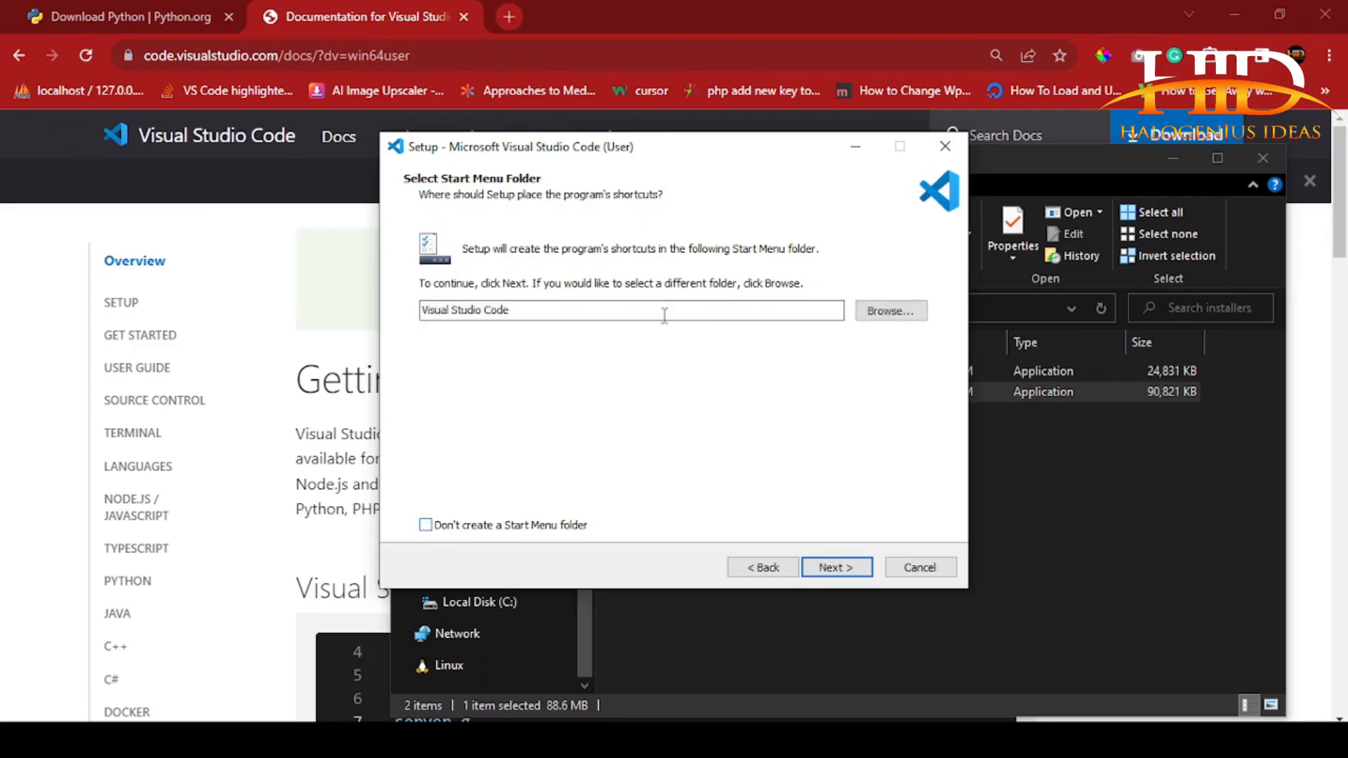
pyautogui.click(833, 570)
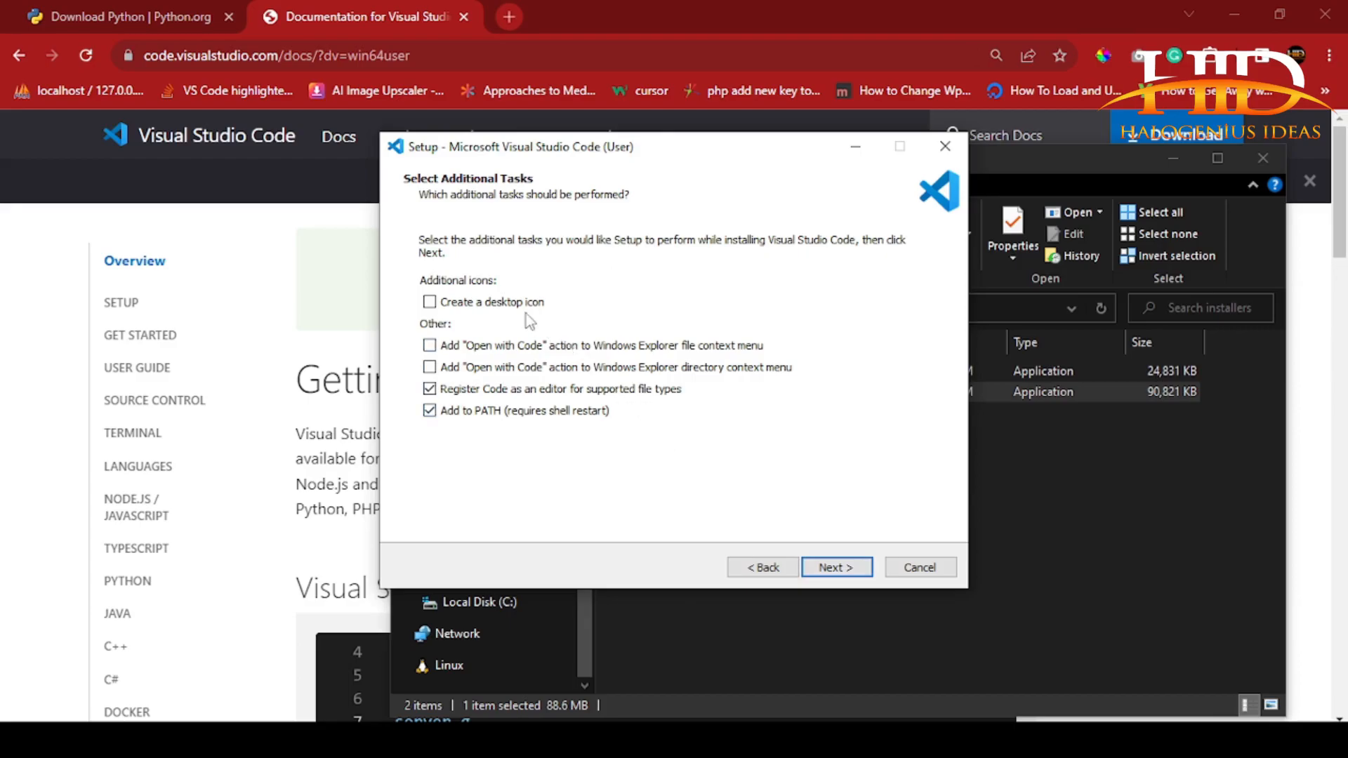
# Install Visual Studio Code with a desktop icon and the "Open with Code" actions for files and directories, keeping editor registration and PATH enabled
pyautogui.click(508, 307)
pyautogui.click(510, 347)
pyautogui.click(840, 568)
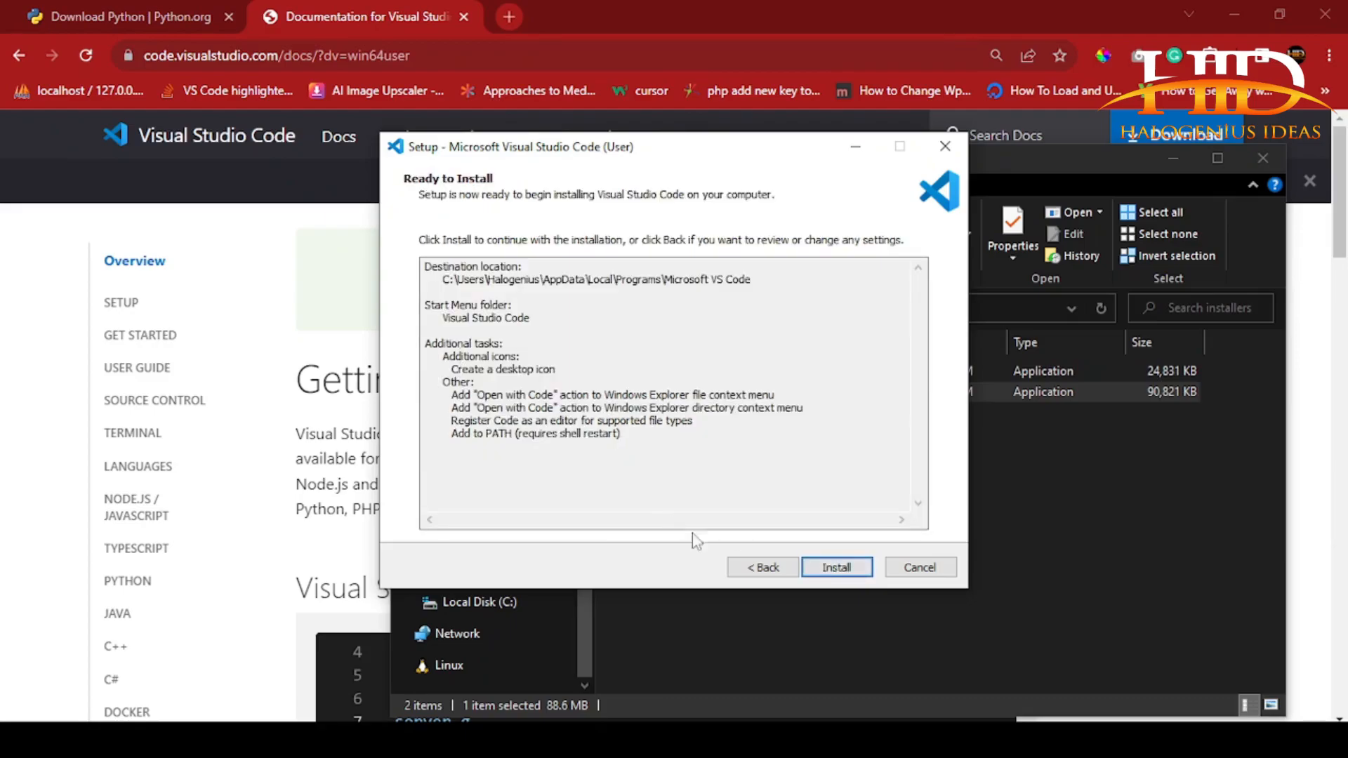
pyautogui.click(840, 570)
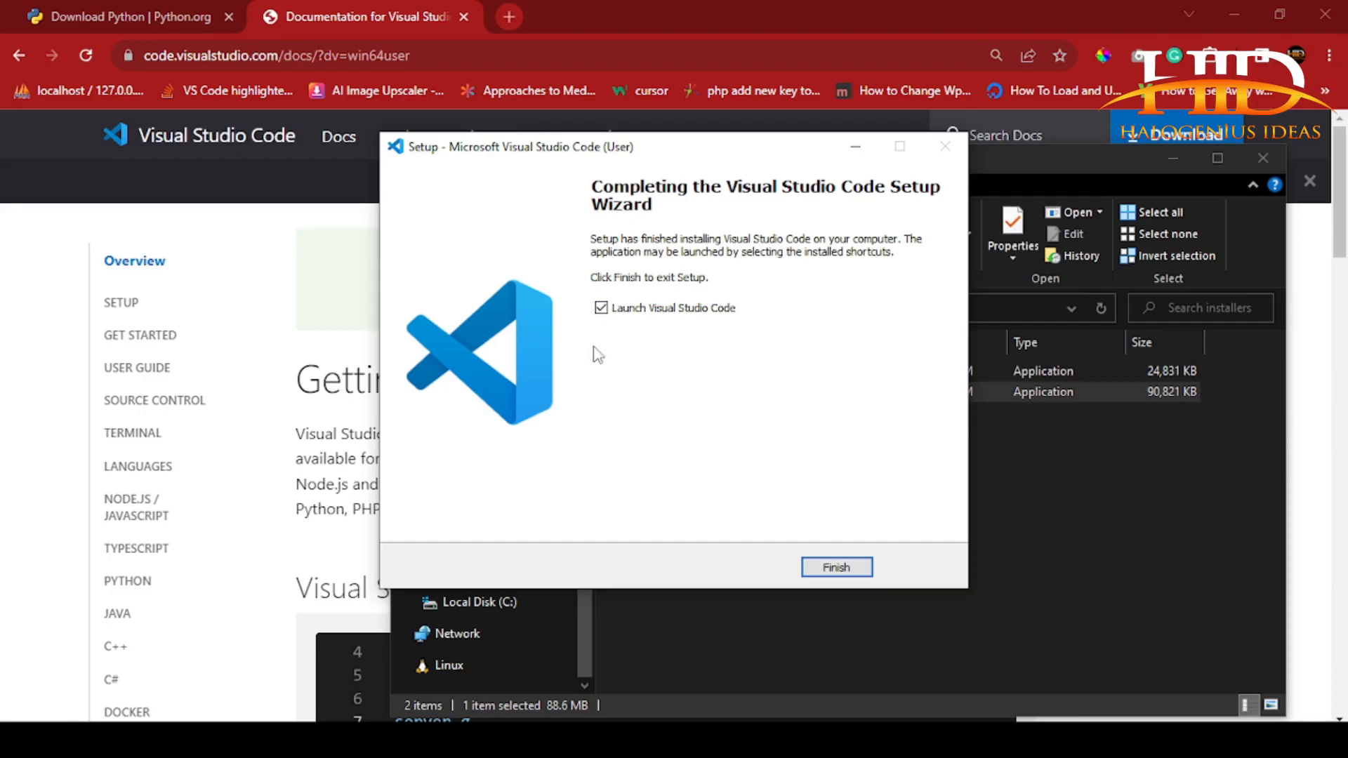
# Finish the setup by launching Visual Studio Code, maximize its window and dismiss the Creative Cloud notification
pyautogui.click(836, 568)
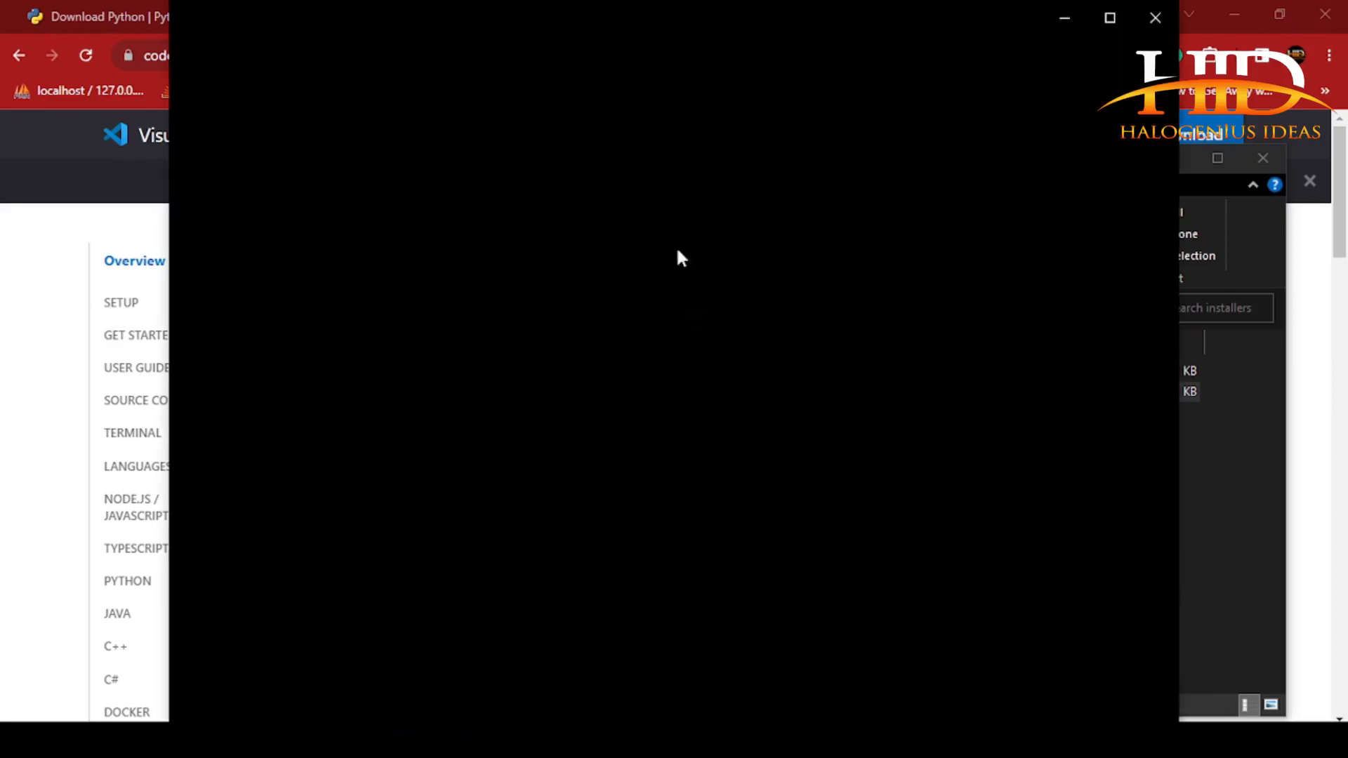
pyautogui.click(1109, 20)
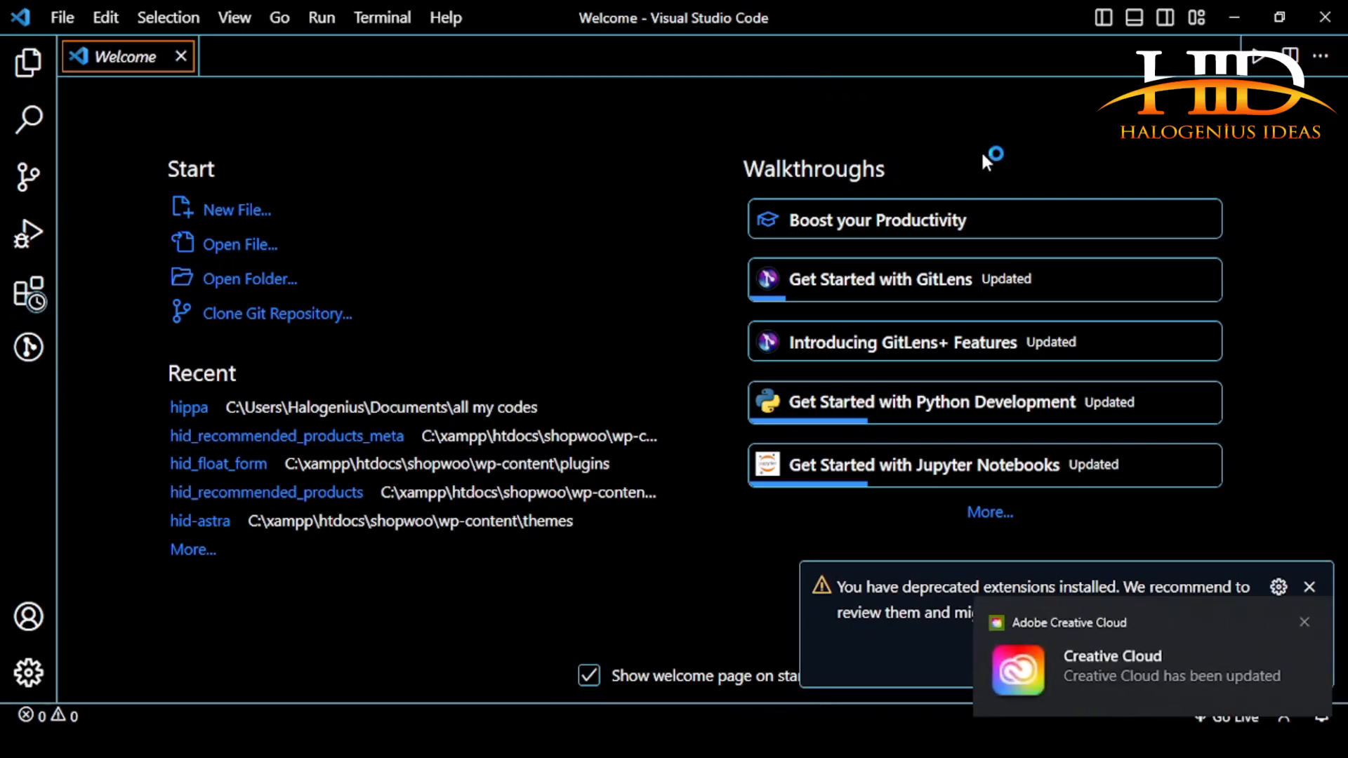
pyautogui.click(1305, 622)
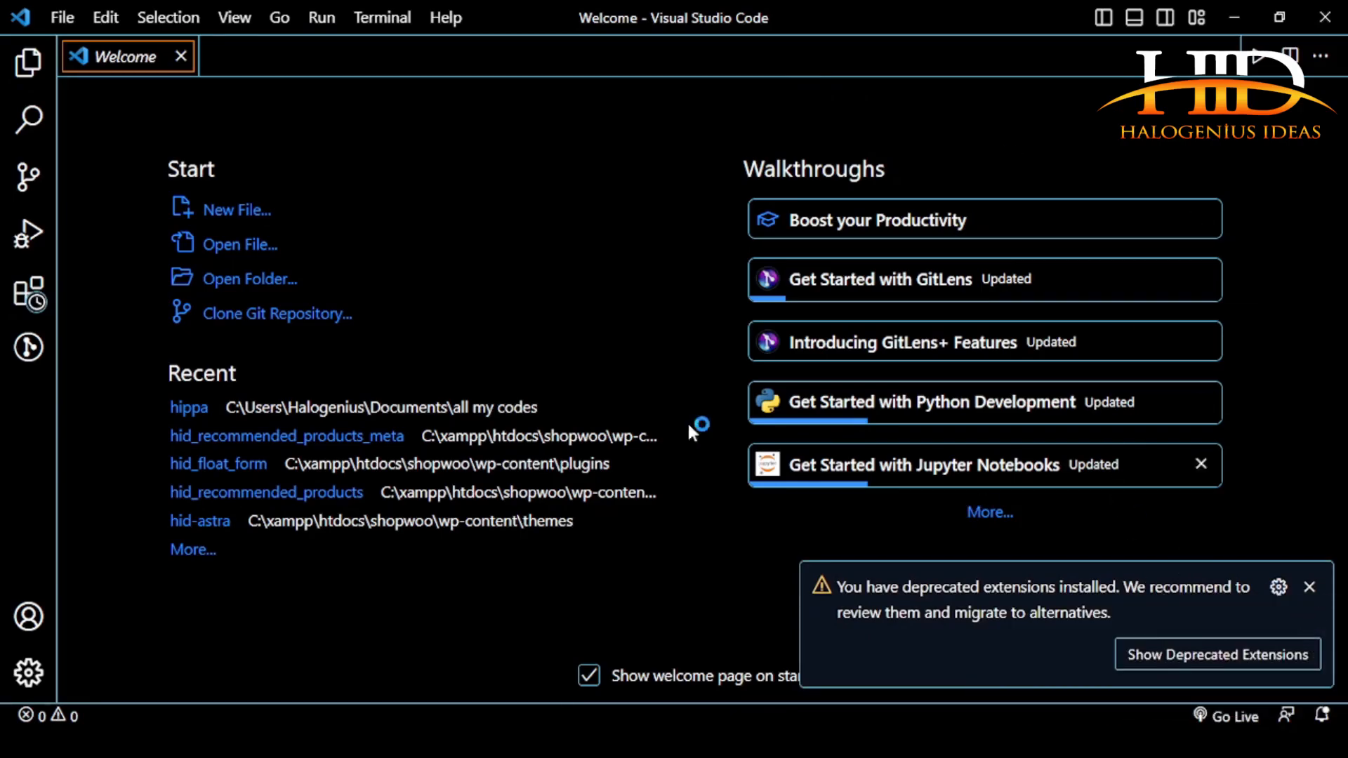
# Find Microsoft's Python extension among the installed extensions and open its details page
pyautogui.click(31, 295)
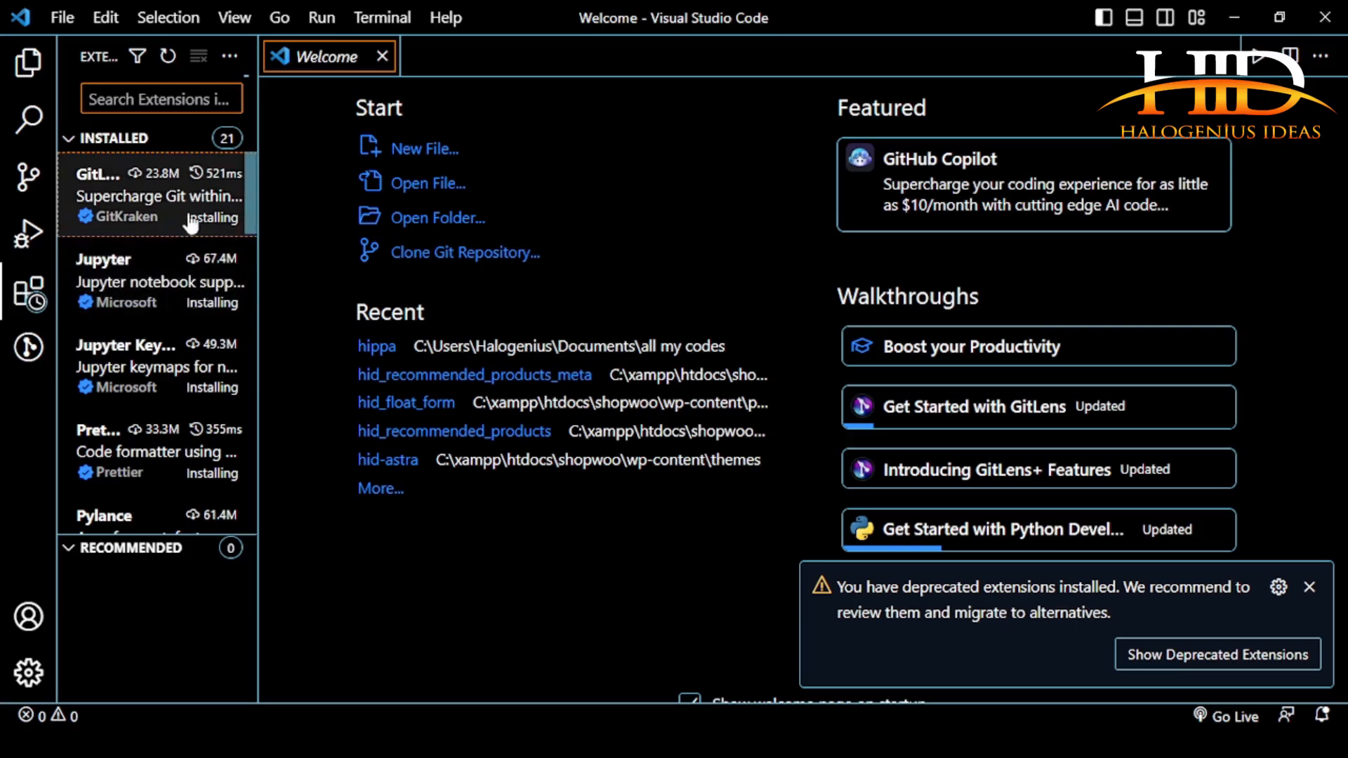
pyautogui.scroll(-1, 188, 239)
pyautogui.scroll(-5, 188, 260)
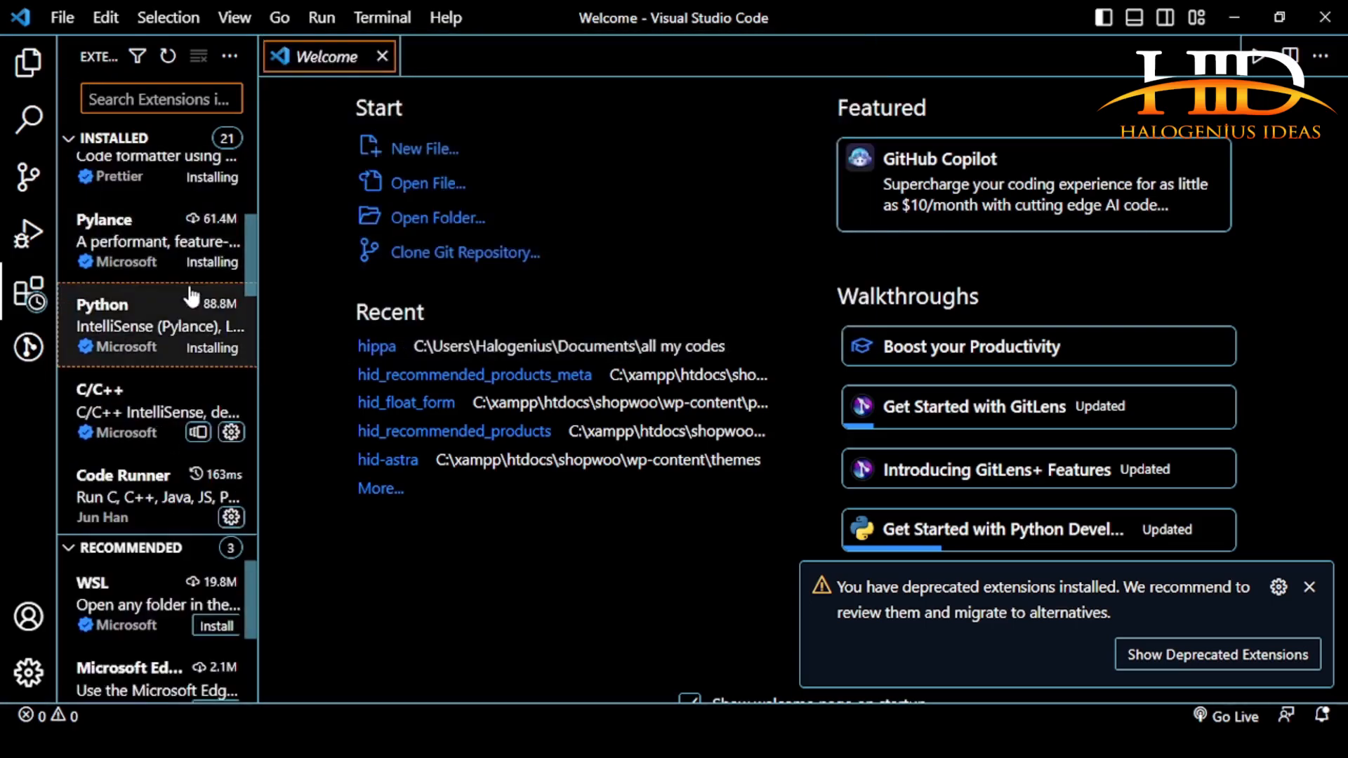
pyautogui.scroll(2, 189, 286)
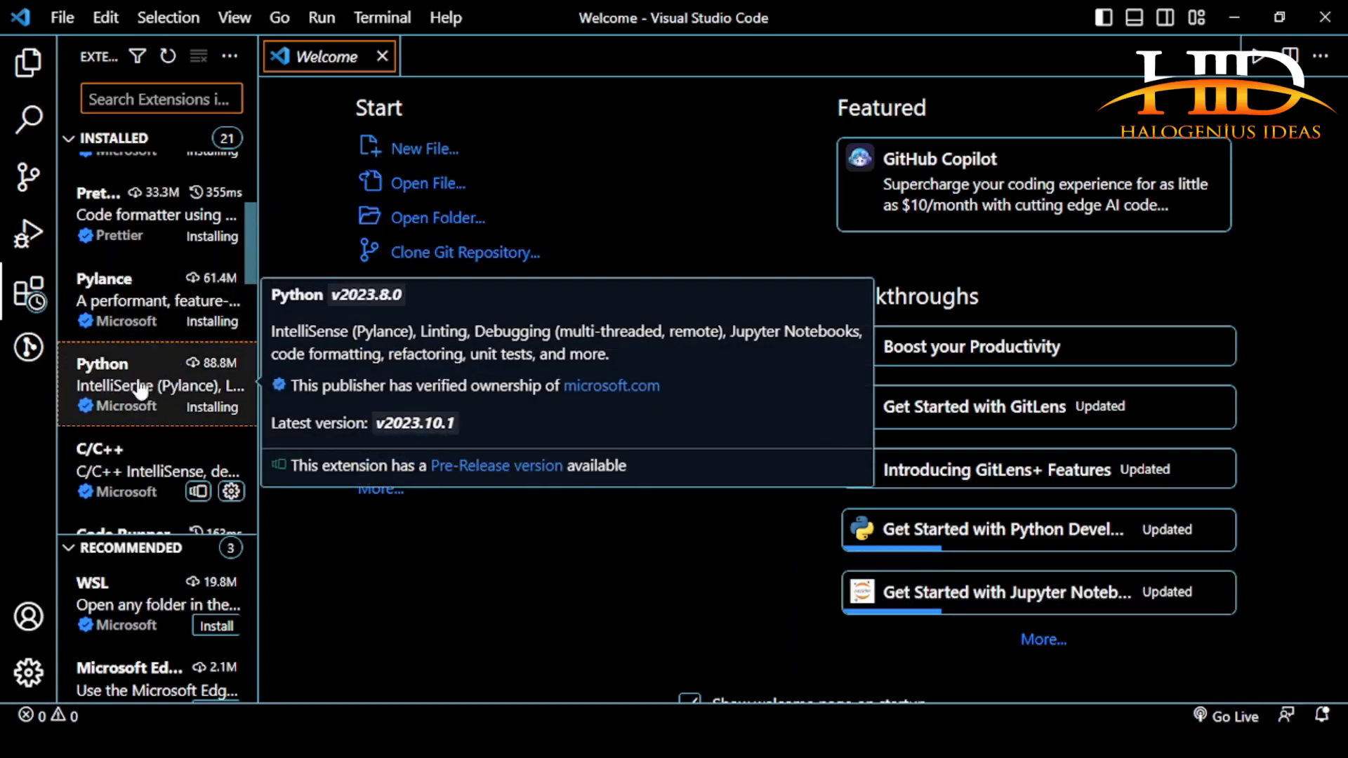
pyautogui.click(139, 387)
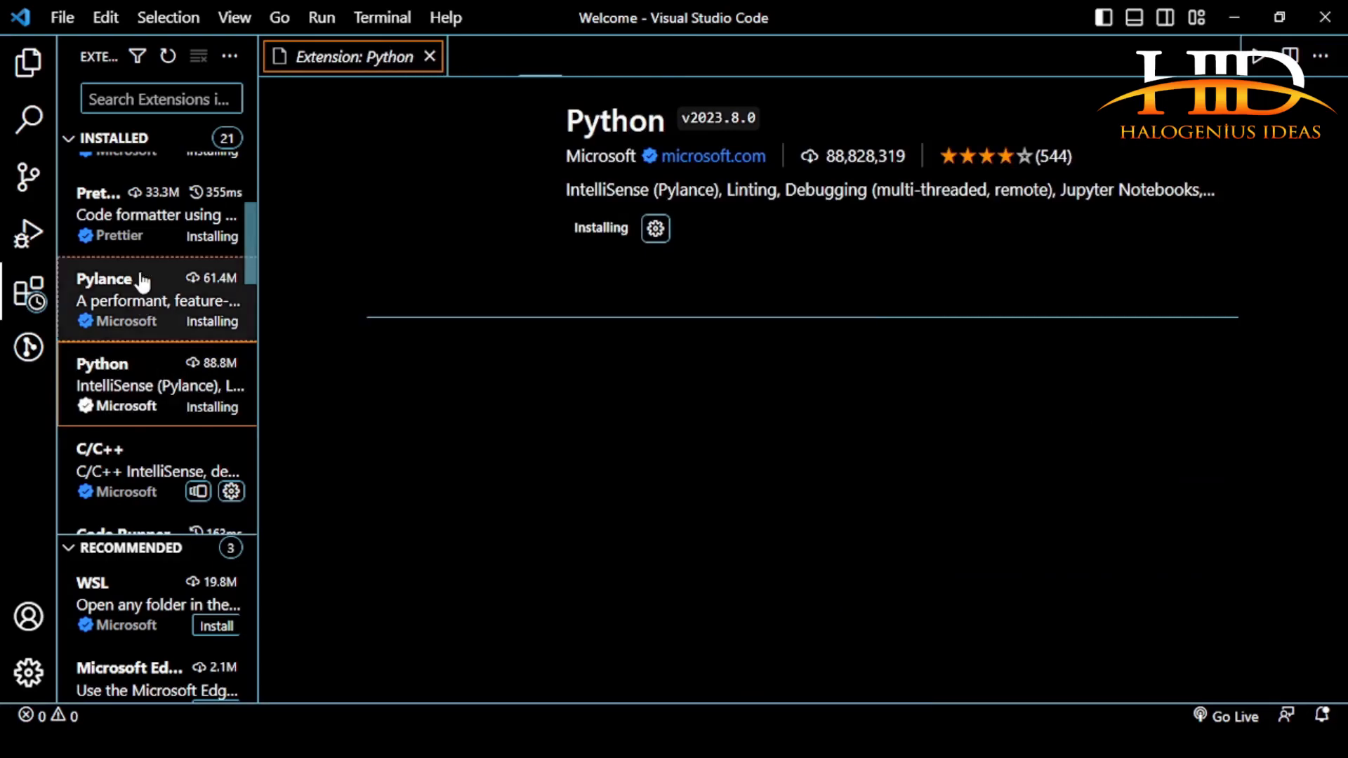
pyautogui.click(161, 99)
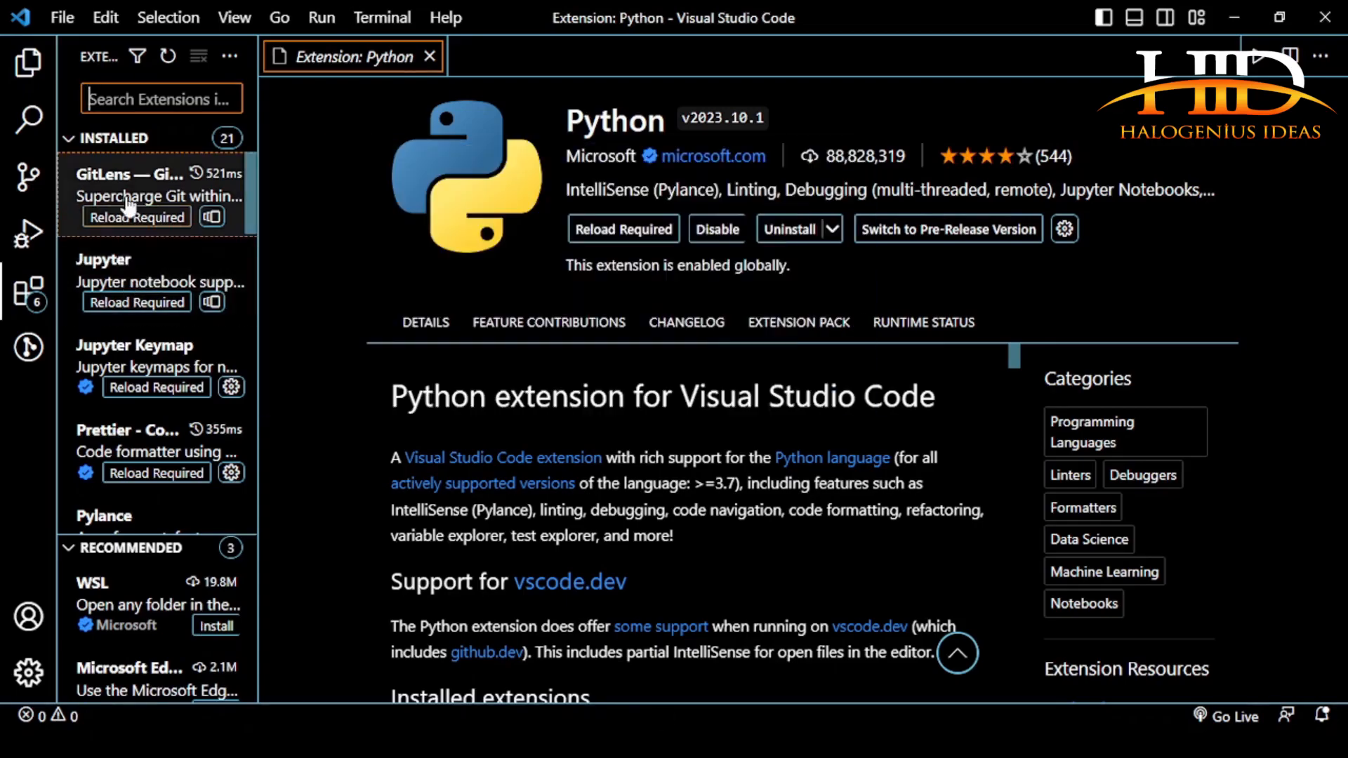
# Reload the editor to apply the Python extension update and dismiss the deprecated extensions and GitLens notifications
pyautogui.click(606, 239)
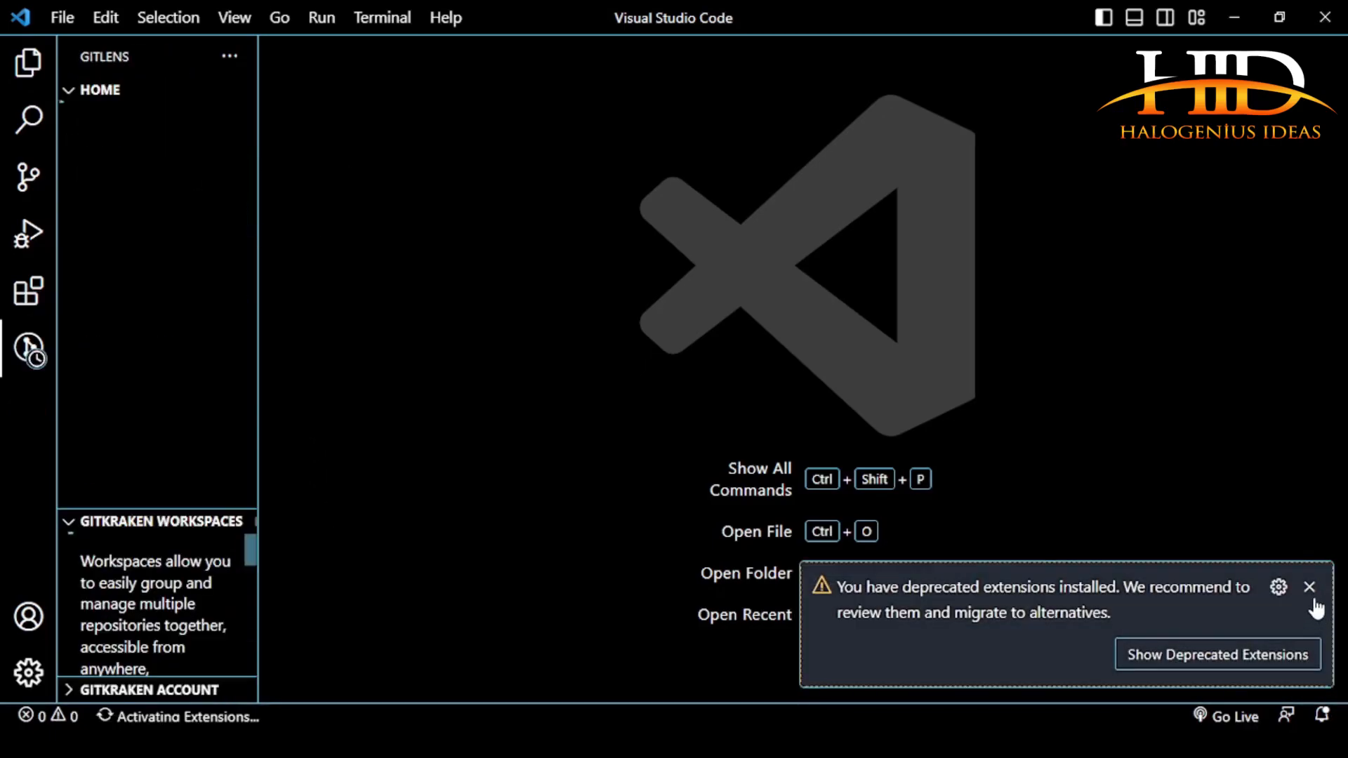
pyautogui.click(1310, 587)
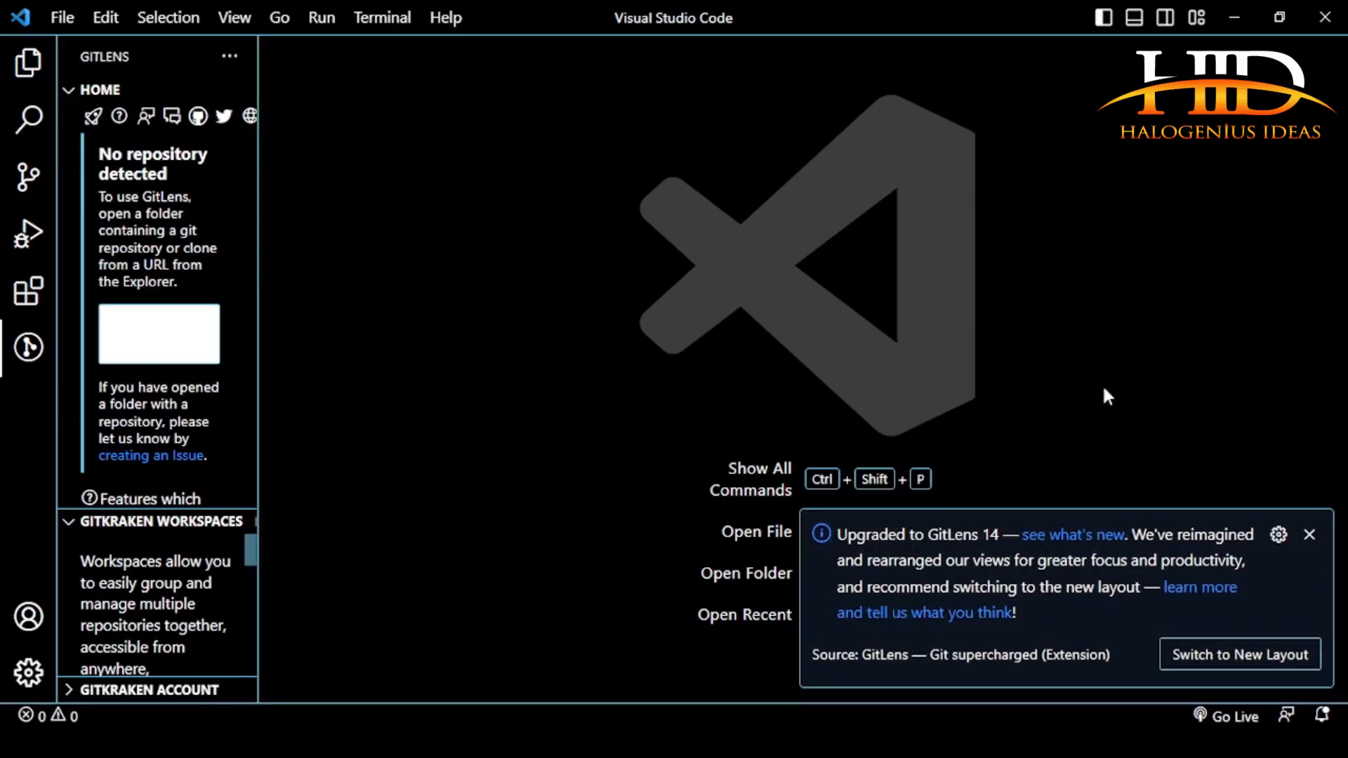
pyautogui.click(1310, 534)
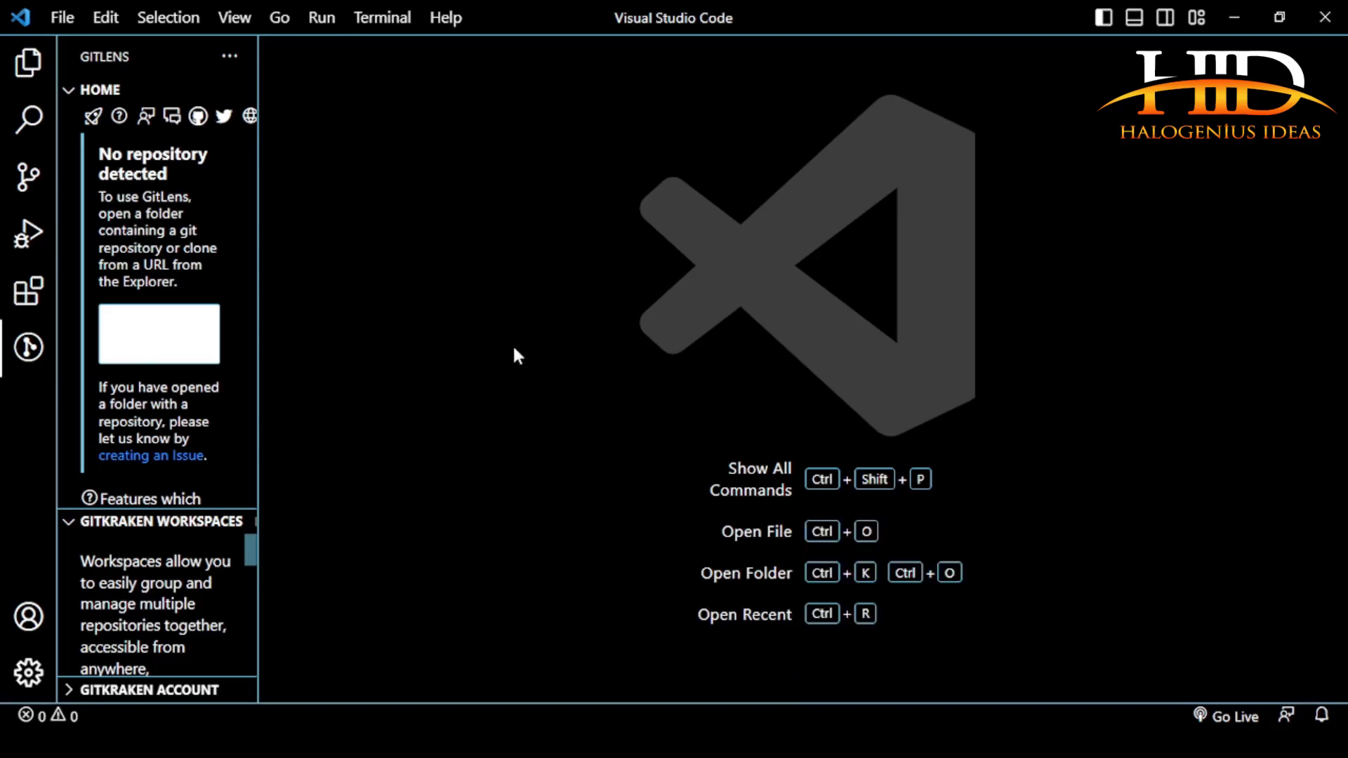
# Show the file explorer and create a new empty text file
pyautogui.click(26, 65)
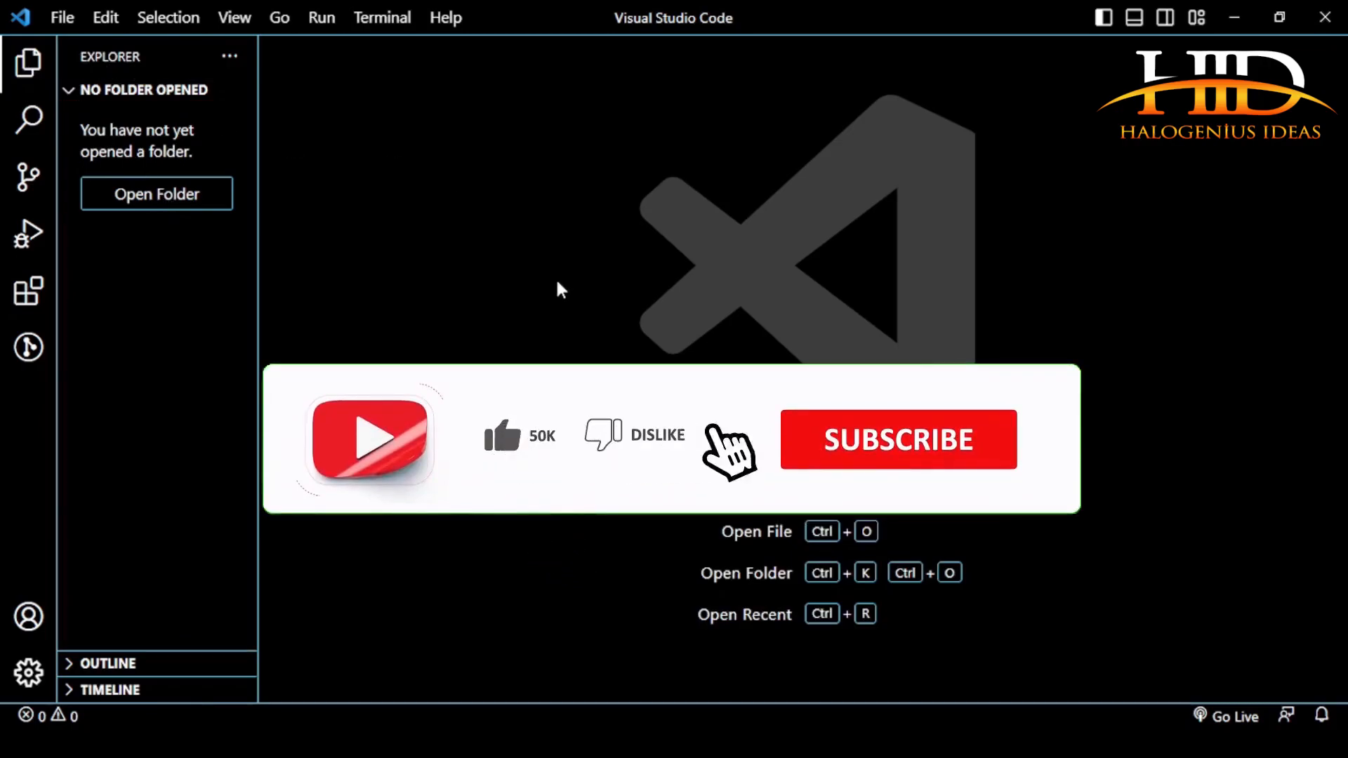
pyautogui.hotkey('ctrl', 'n')
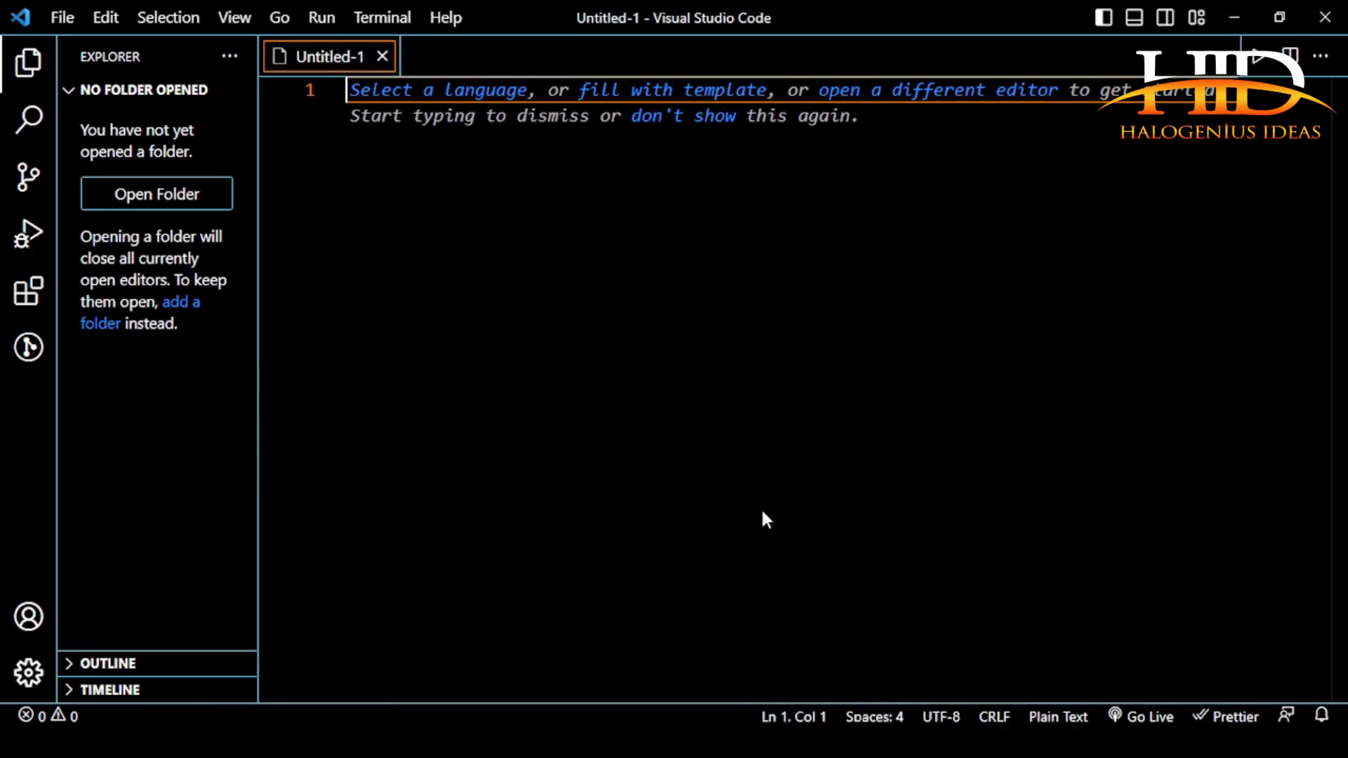
pyautogui.hotkey('ctrl', 's')
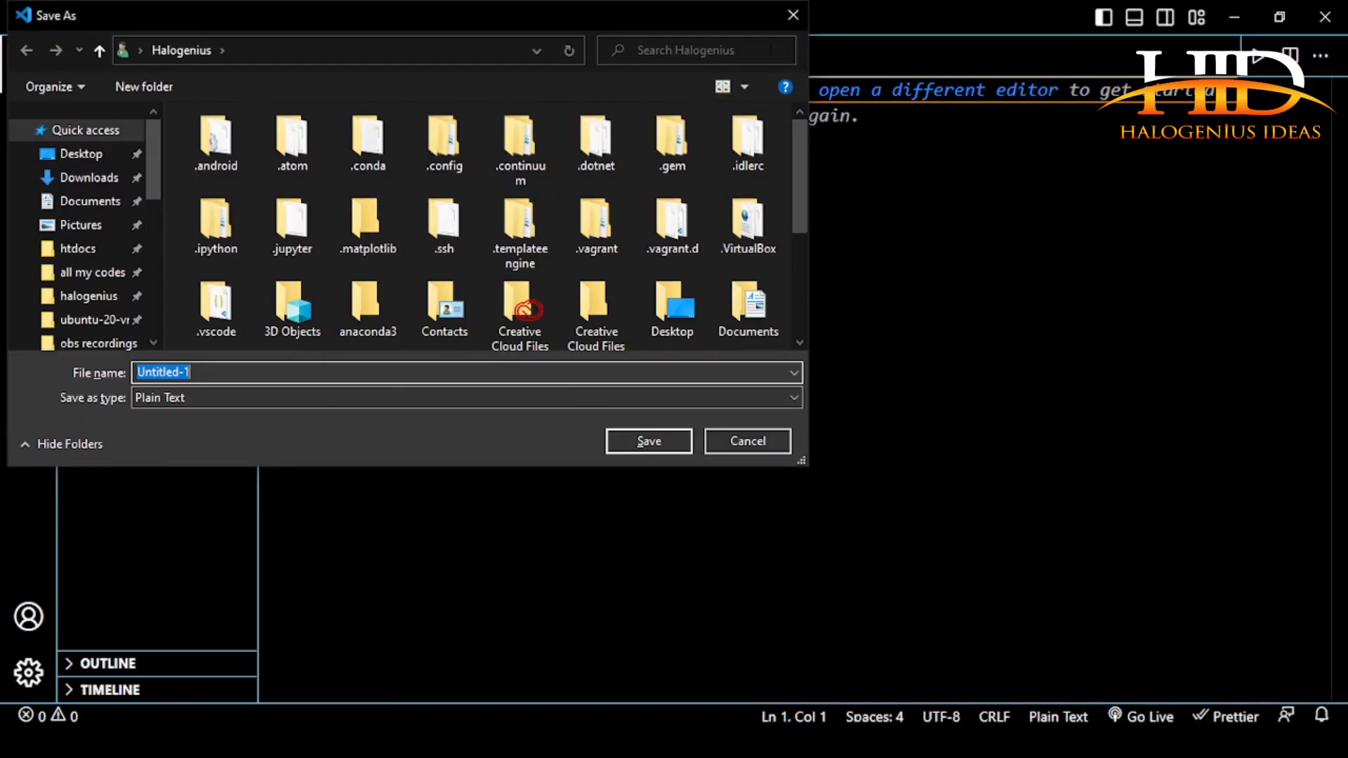
pyautogui.click(794, 16)
# Save the new file as first.py in the code-screenshots folder under Documents
pyautogui.click(62, 19)
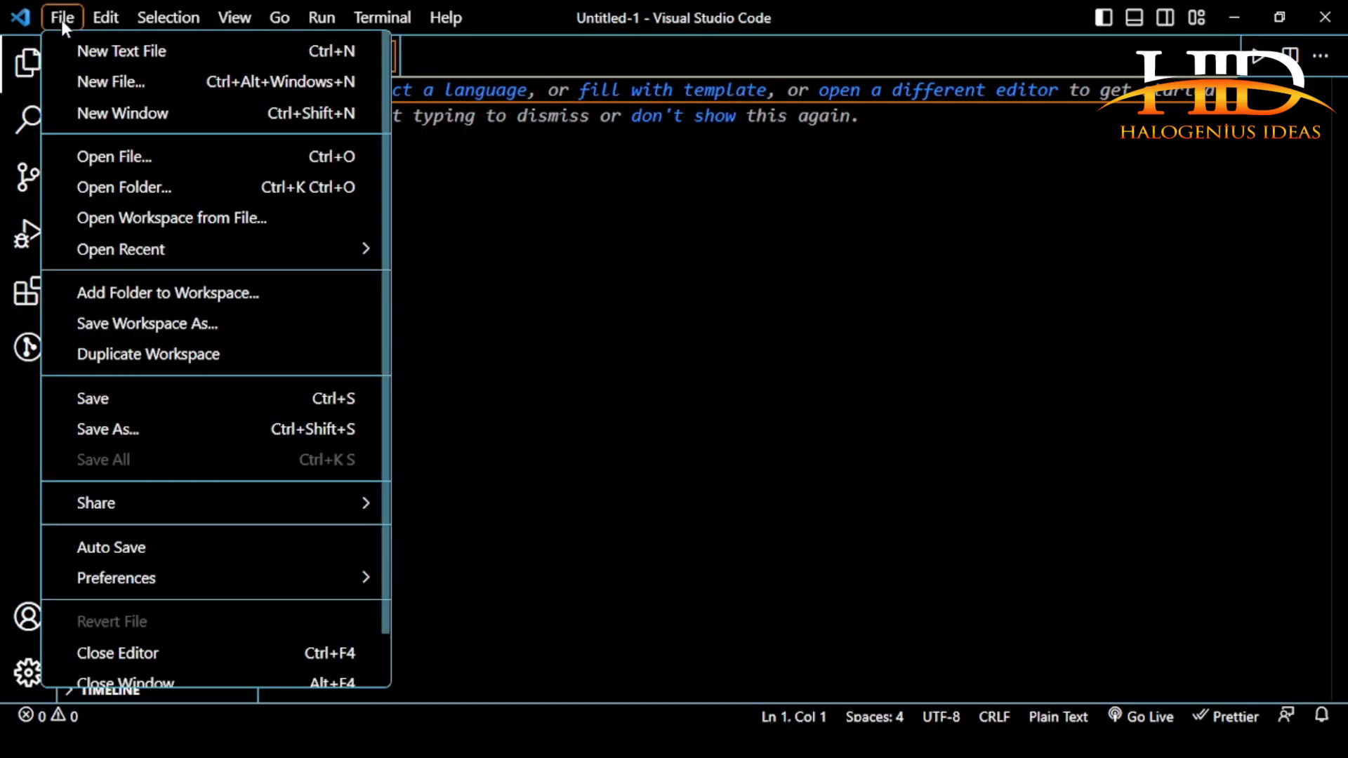
pyautogui.click(193, 400)
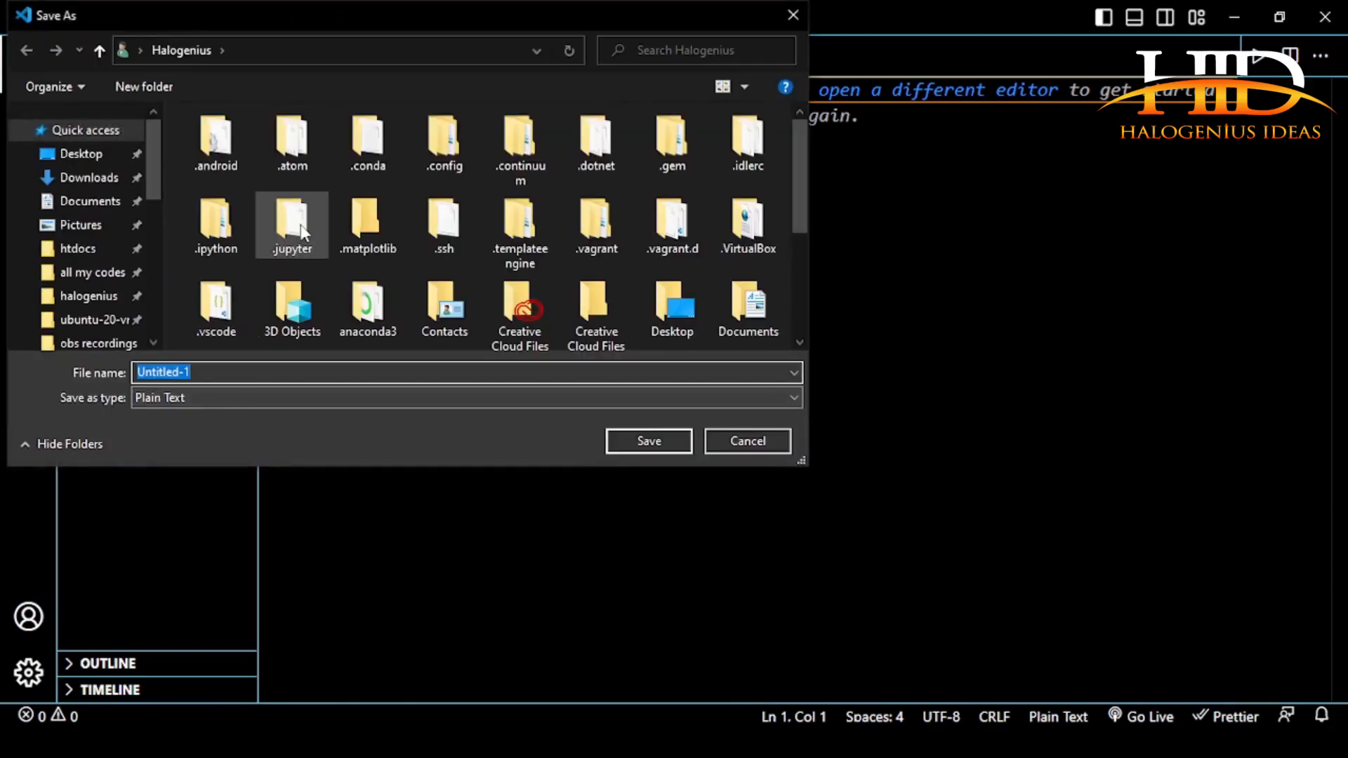
pyautogui.click(98, 203)
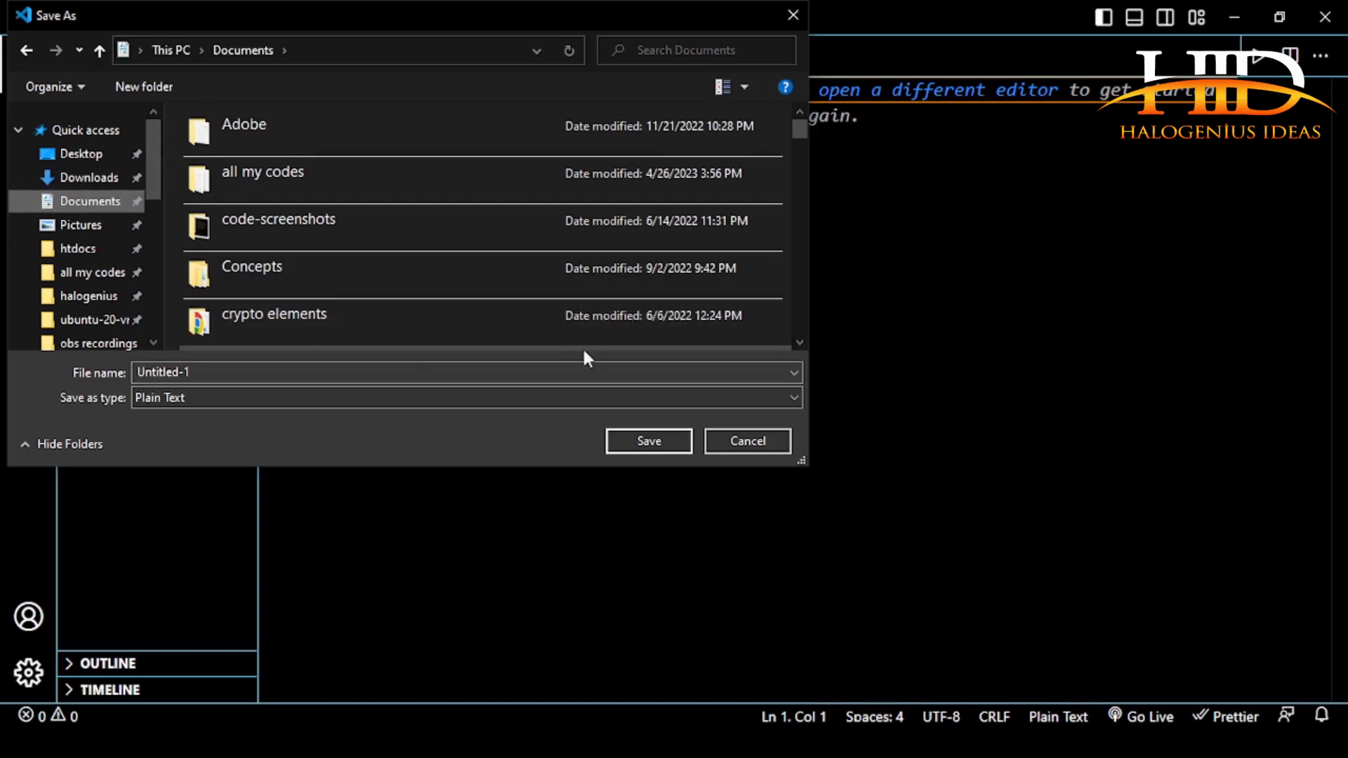
pyautogui.doubleClick(494, 239)
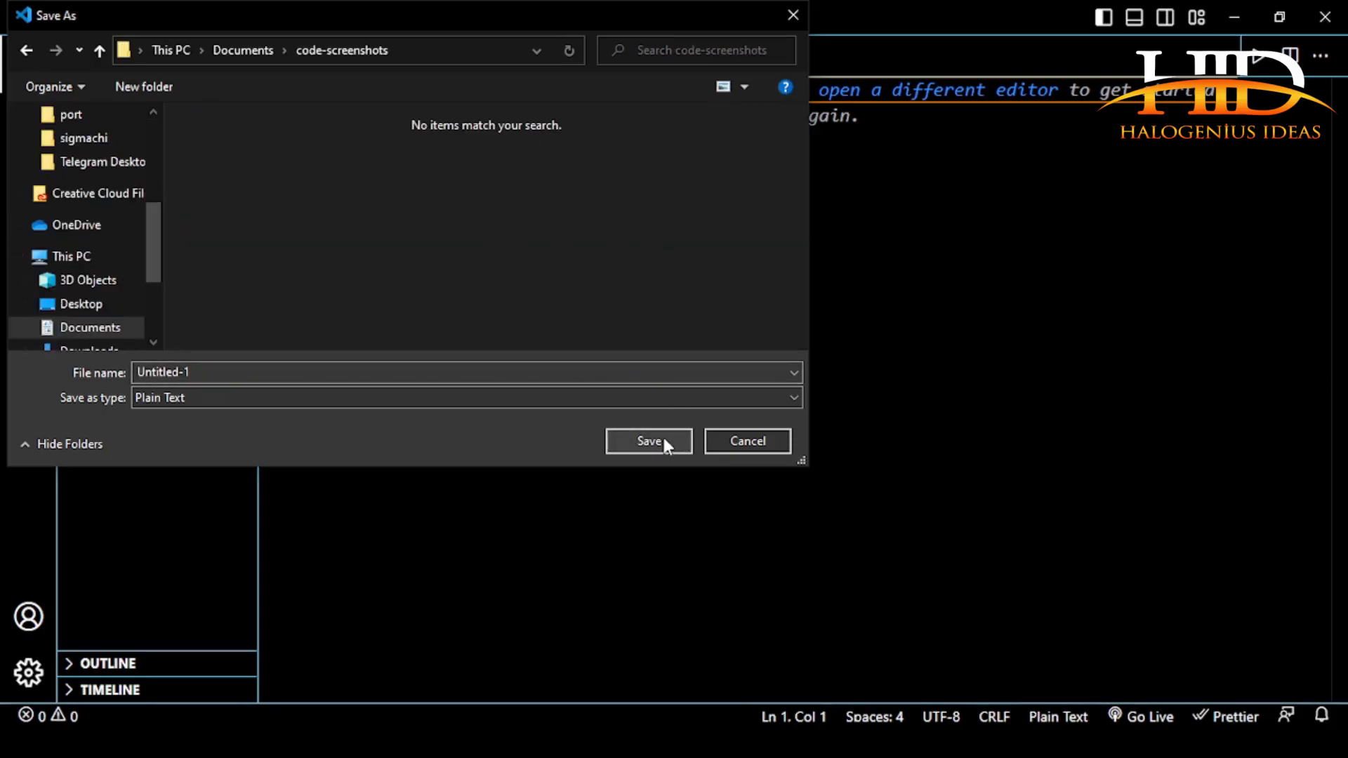
pyautogui.click(468, 372)
pyautogui.click(468, 372)
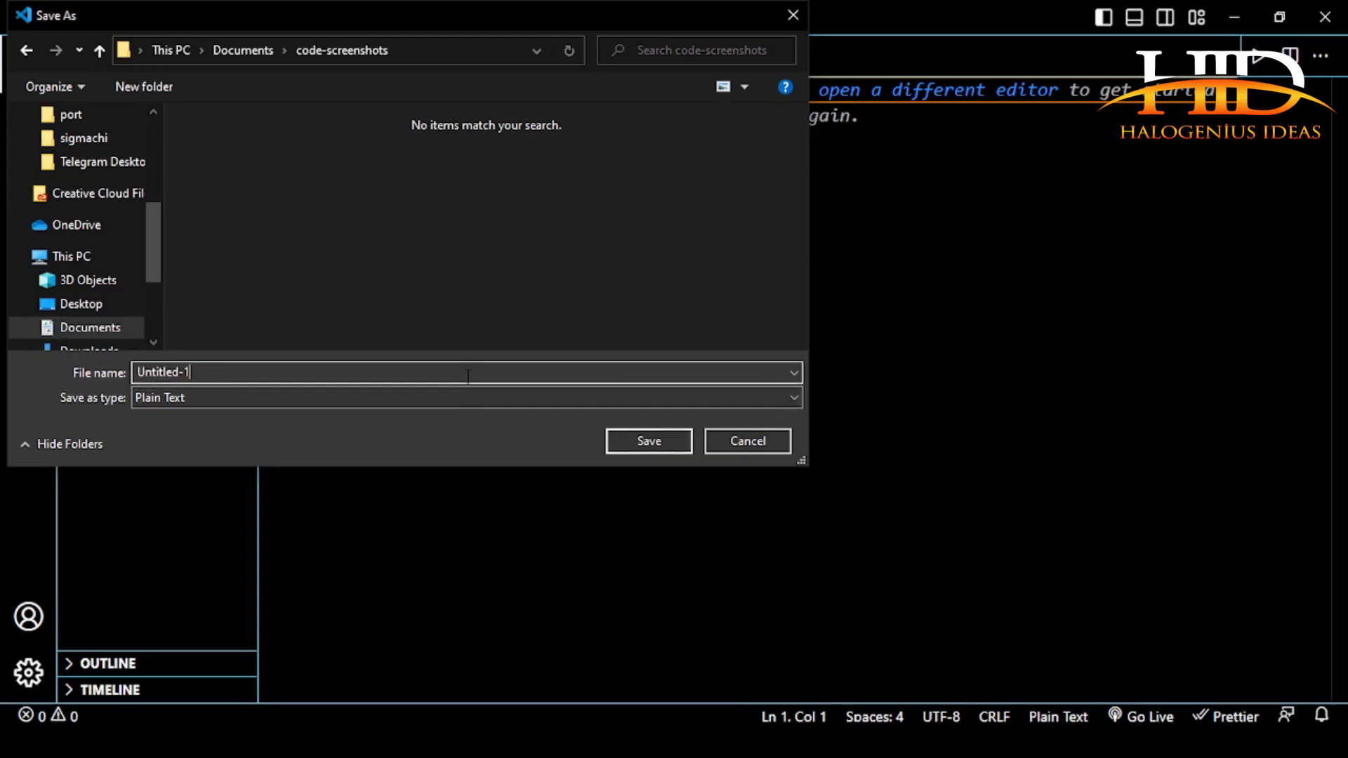
pyautogui.moveTo(220, 370); pyautogui.dragTo(127, 371)
pyautogui.write('first.py')
pyautogui.press('Return')
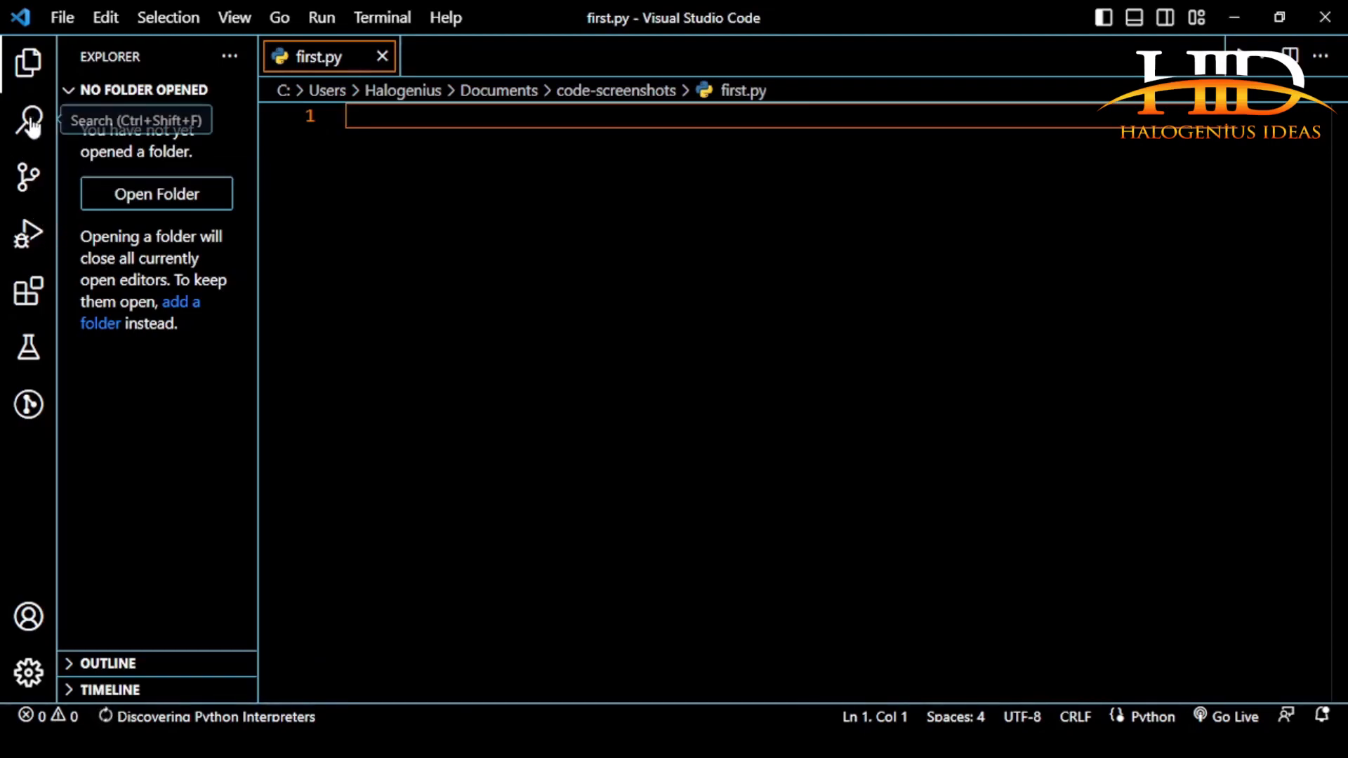
# Hide the file explorer, run first.py containing print(2) and check its output in the terminal
pyautogui.click(21, 81)
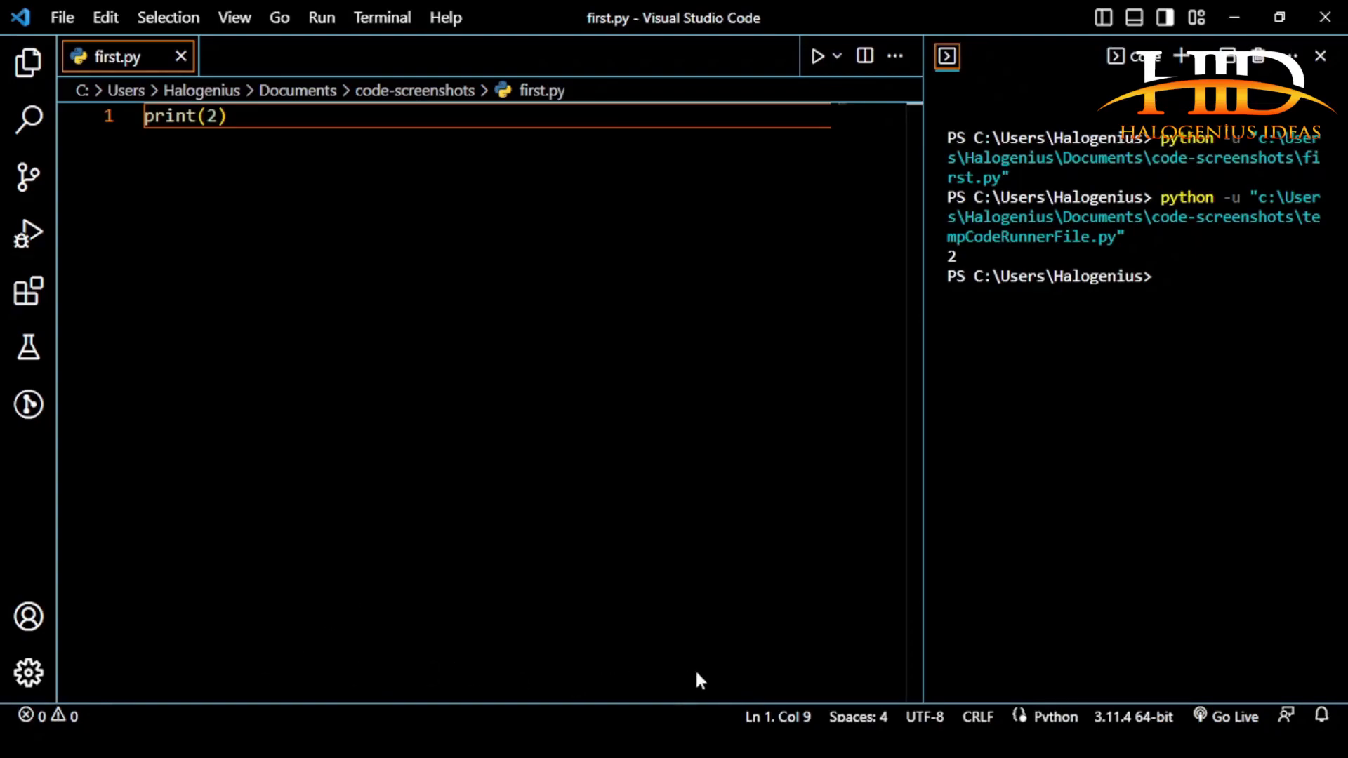
pyautogui.click(229, 116)
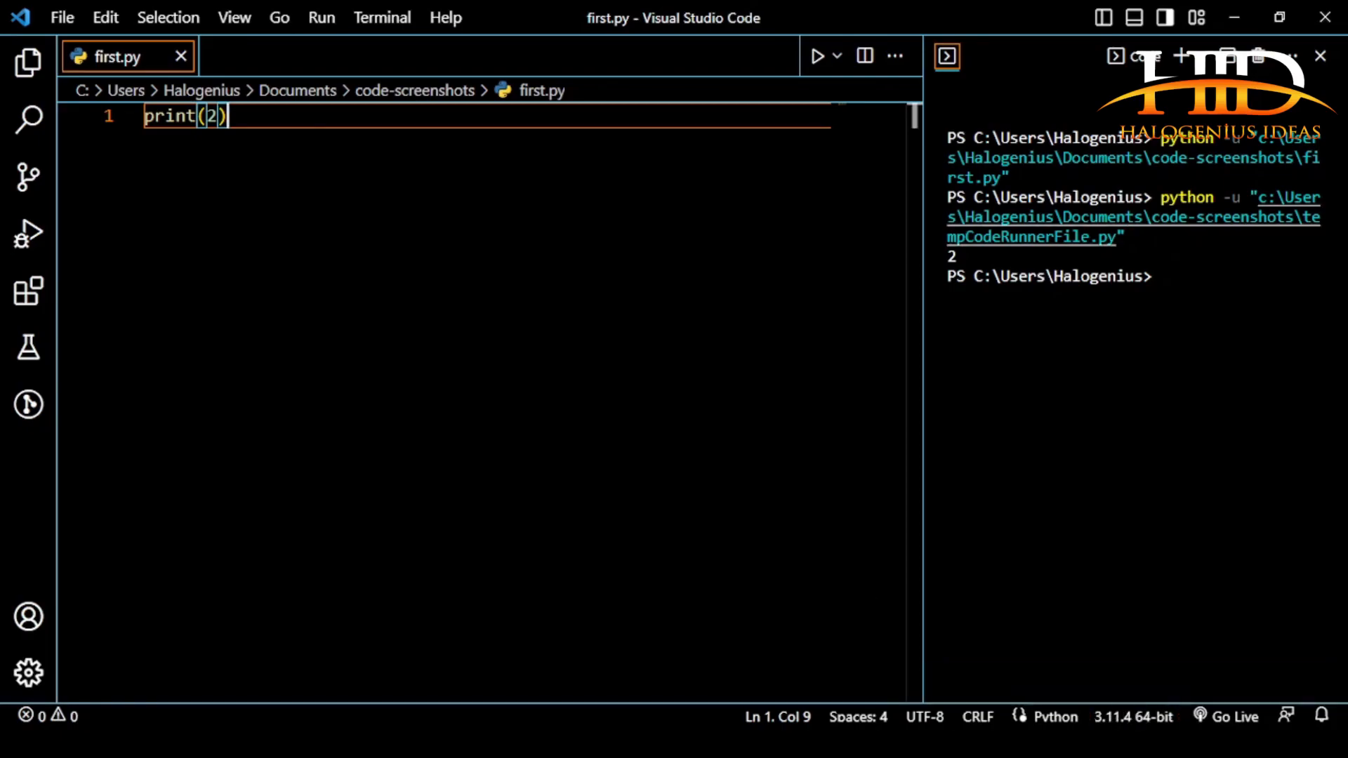
pyautogui.click(817, 56)
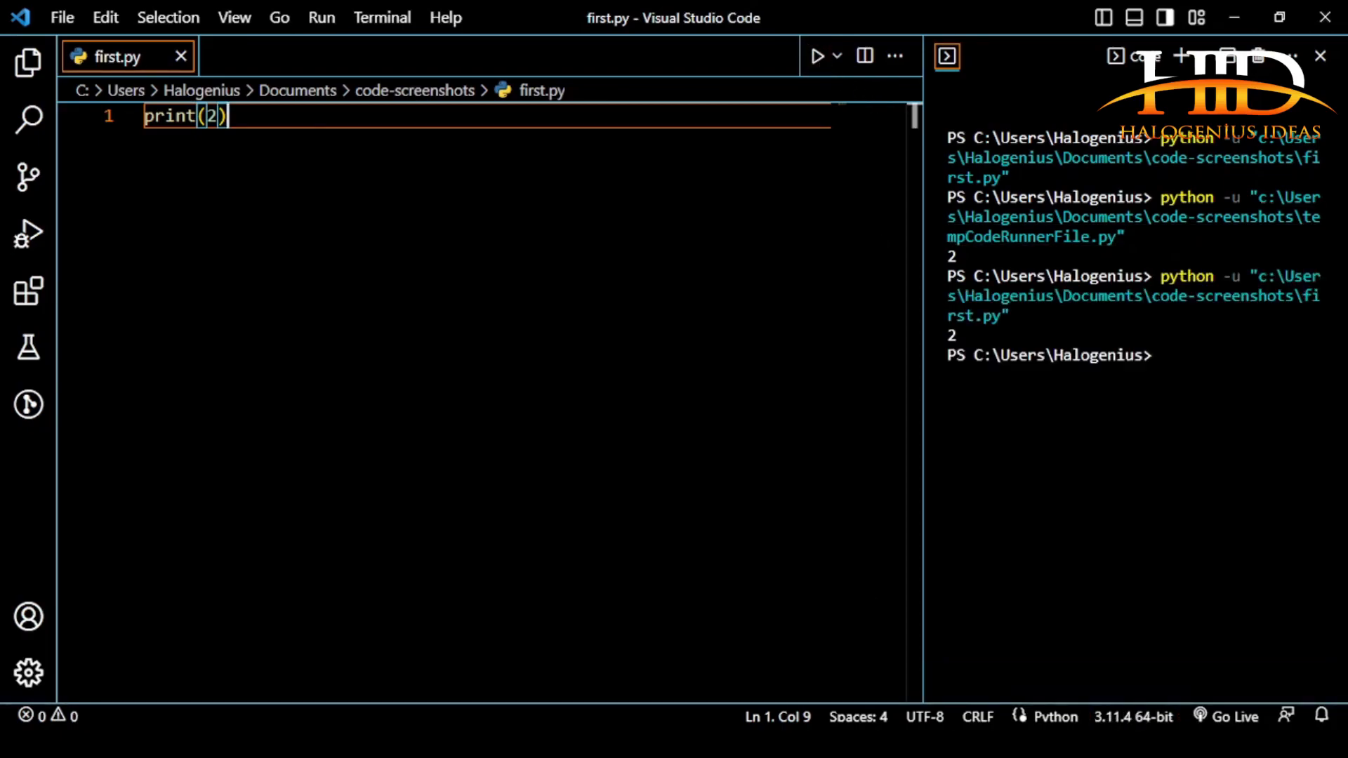
pyautogui.click(943, 335)
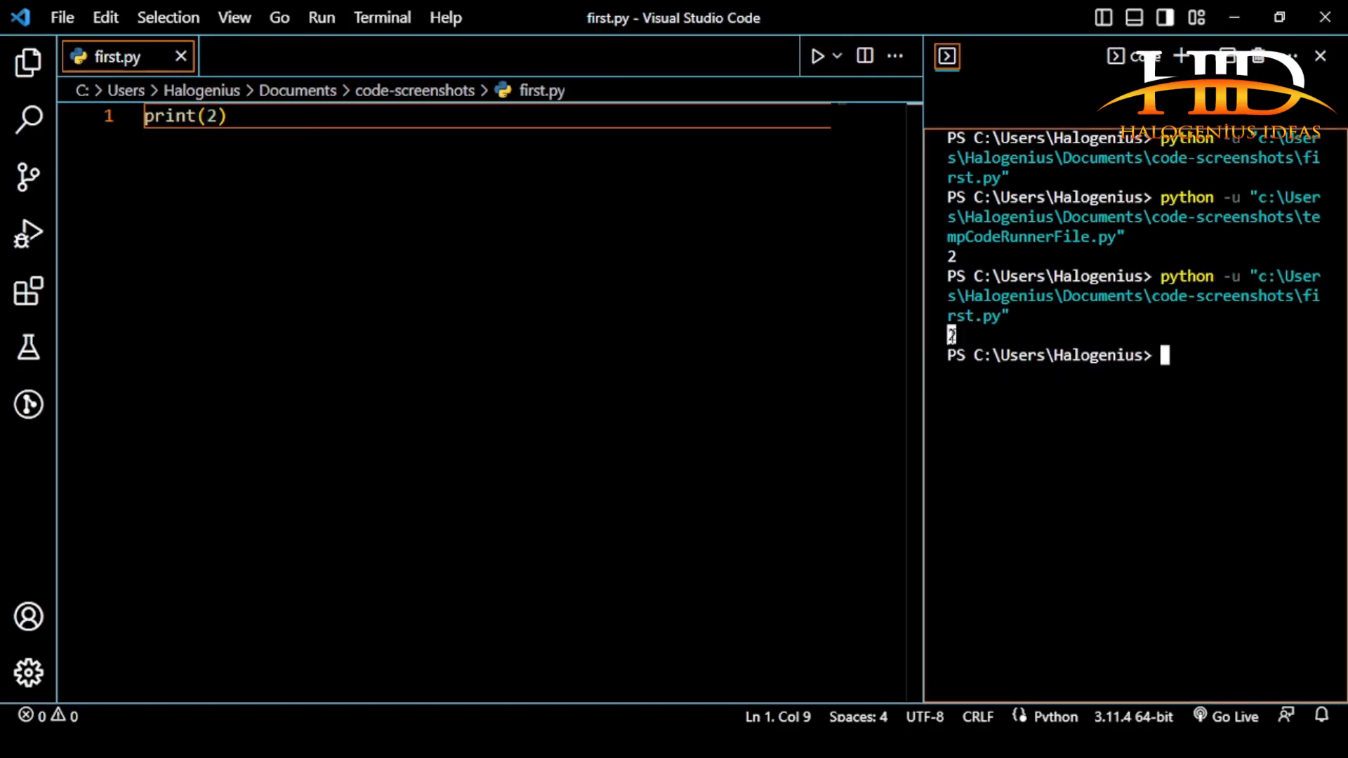
# Add a loop "for i in range(20):" below print(2), with the indented body print(i)
pyautogui.click(229, 117)
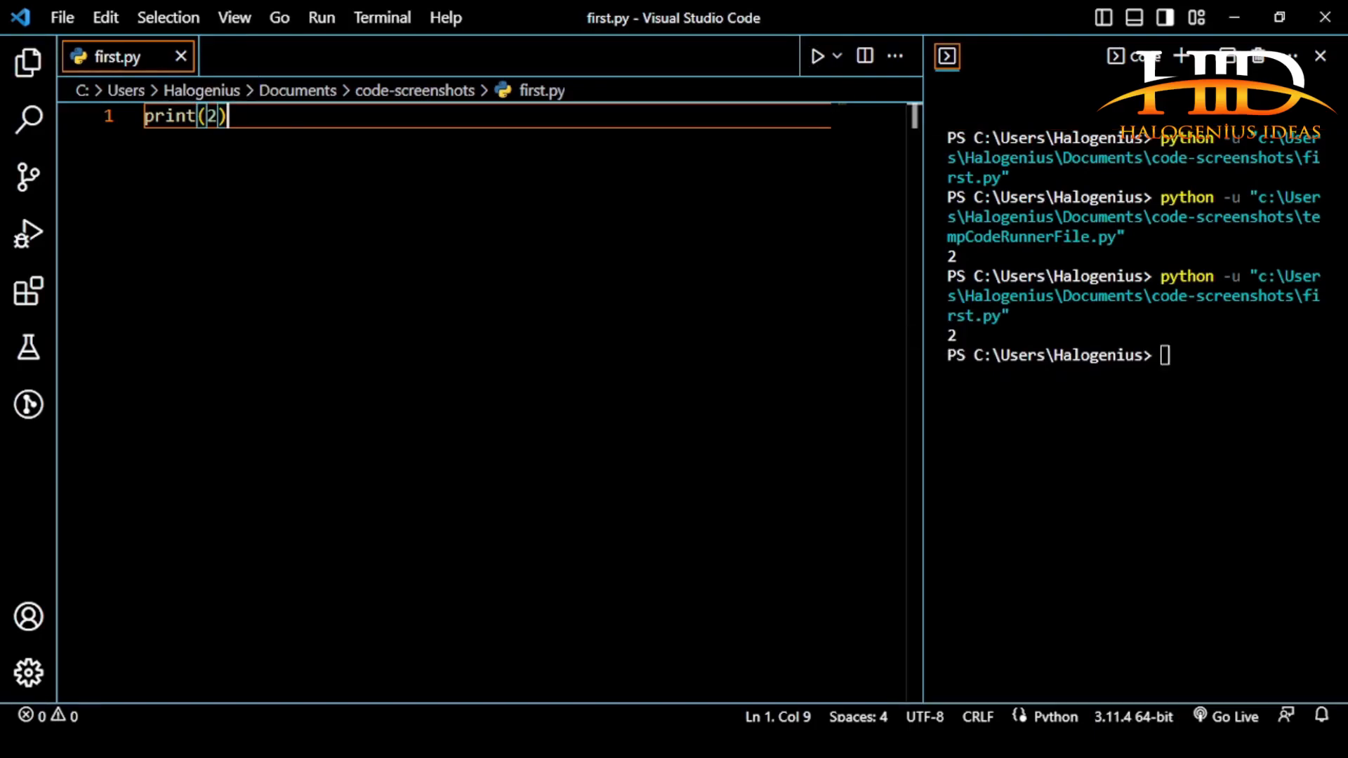
pyautogui.press('Return')
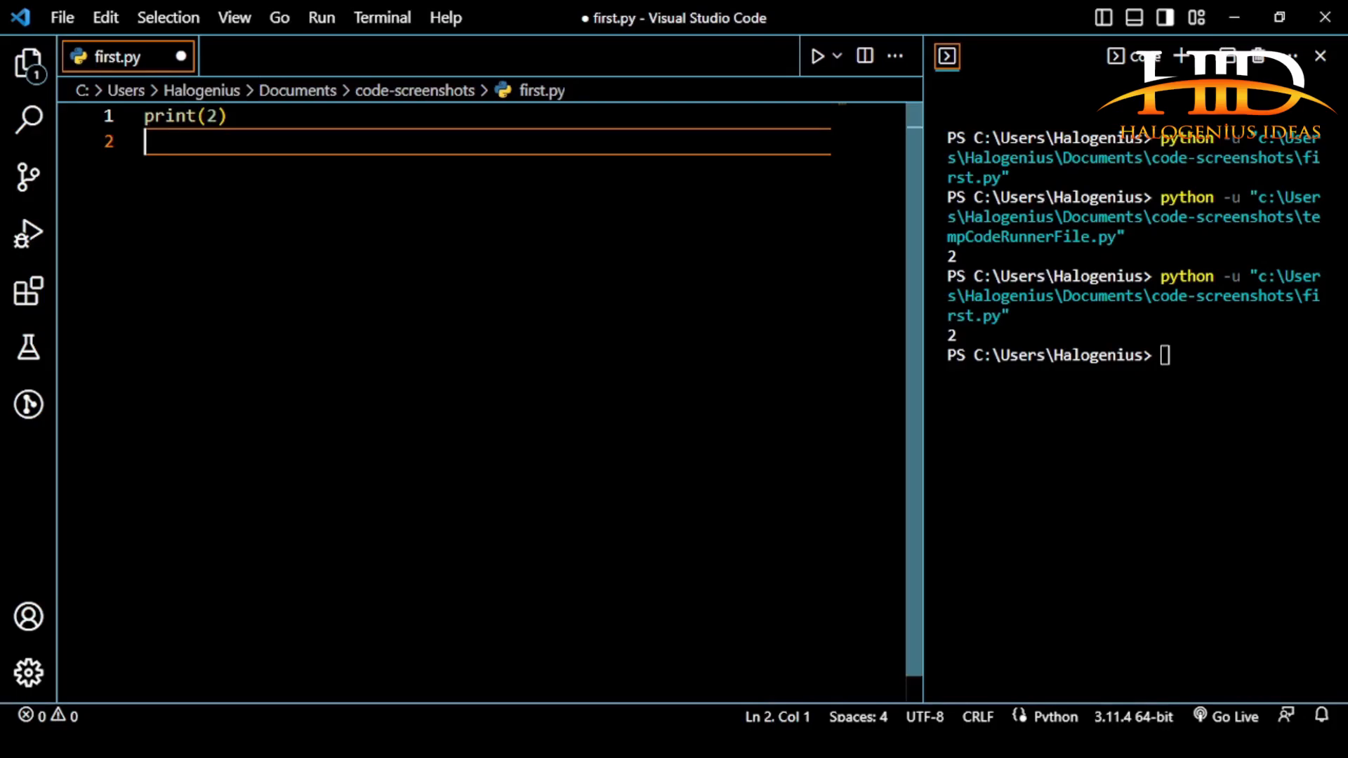
pyautogui.write('for')
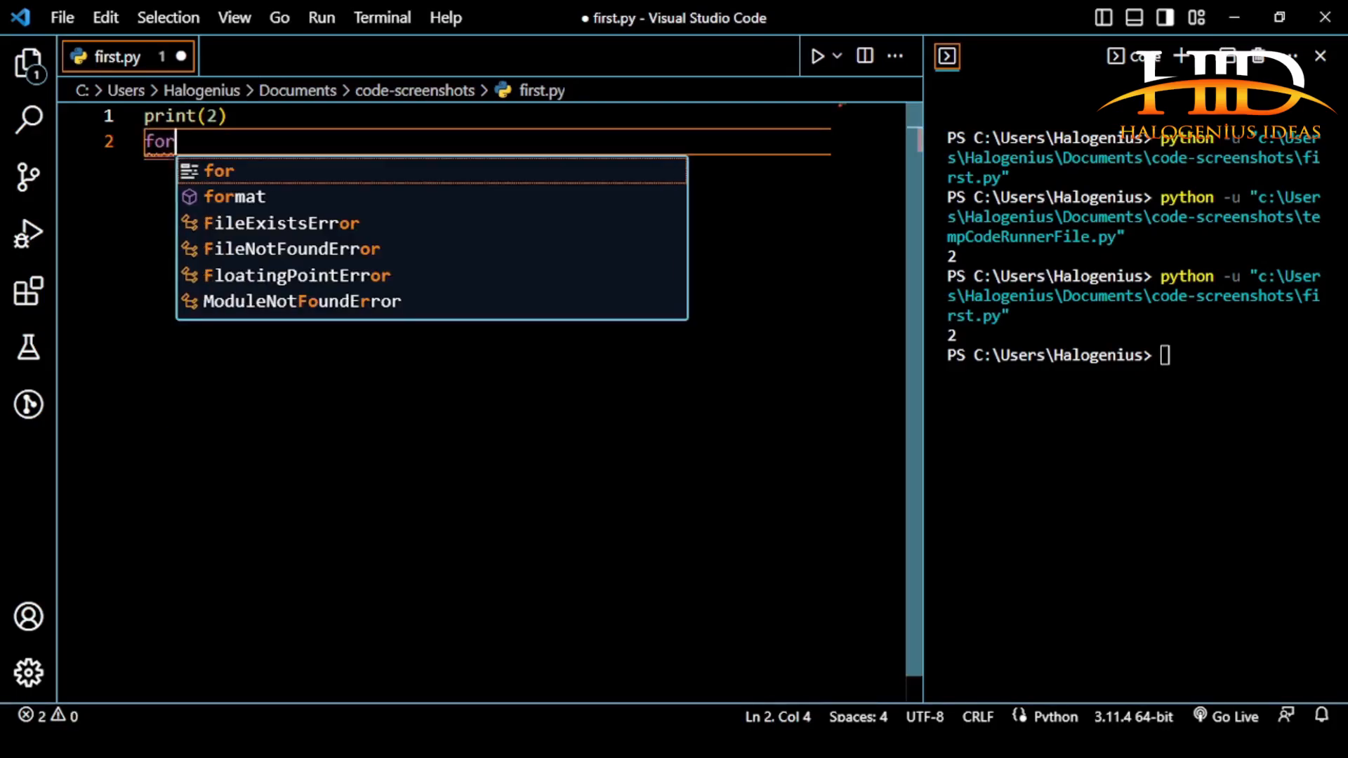
pyautogui.write(' i in')
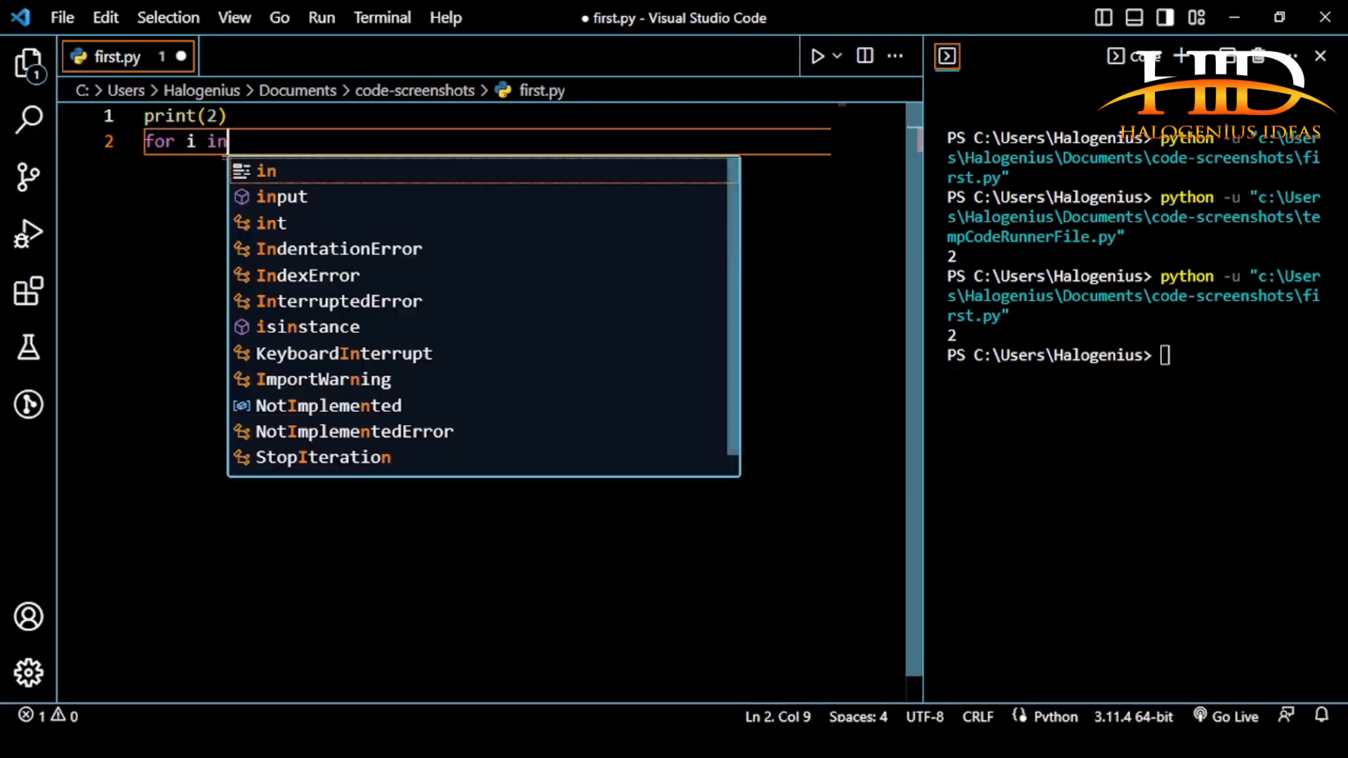
pyautogui.write(' range')
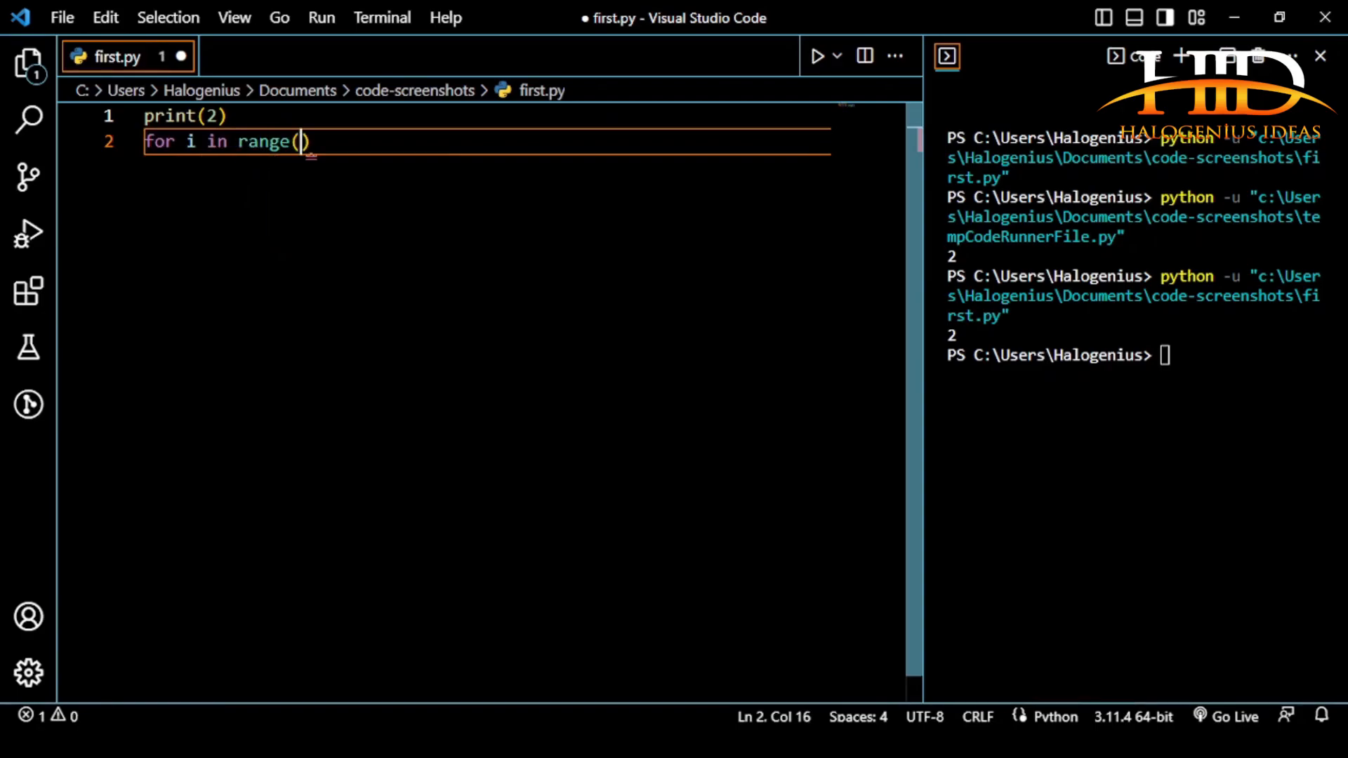
pyautogui.write('(20)')
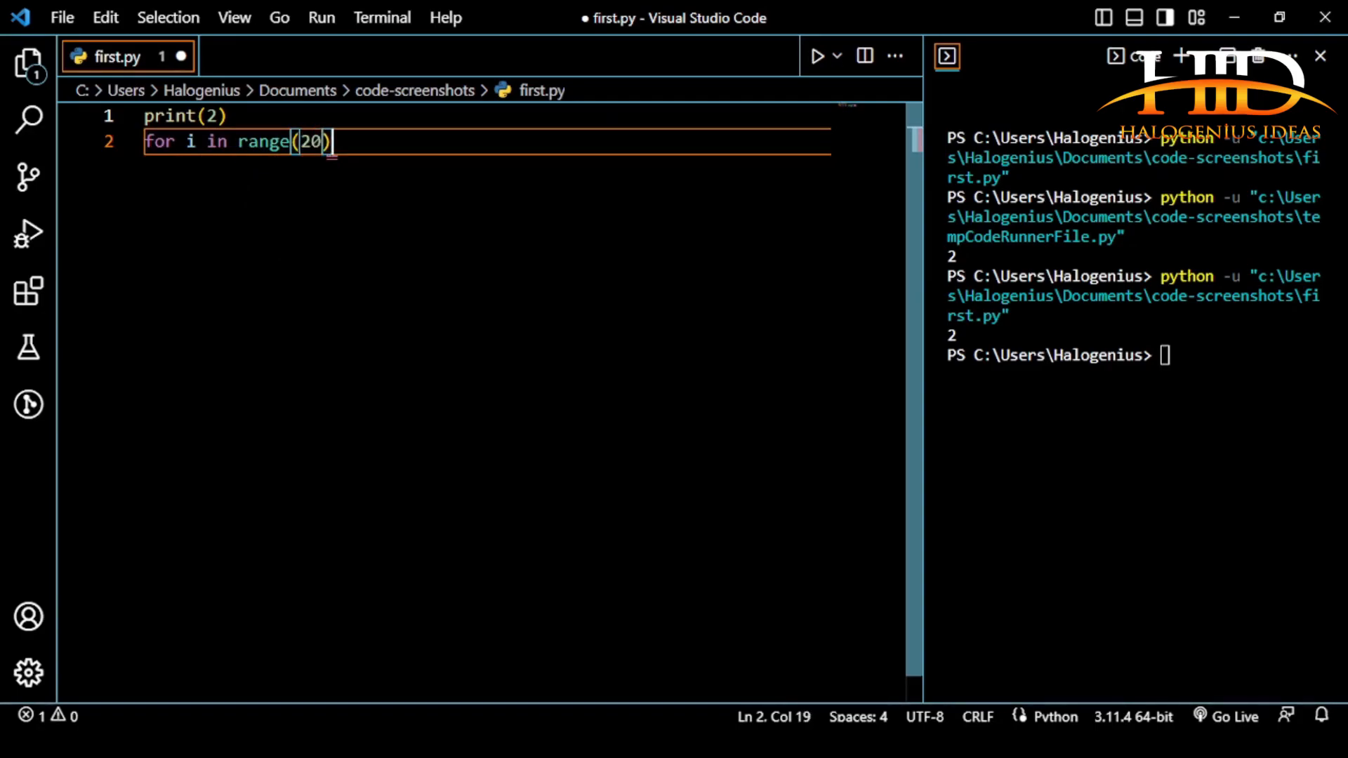
pyautogui.write(':')
pyautogui.press('Return')
pyautogui.write('pri')
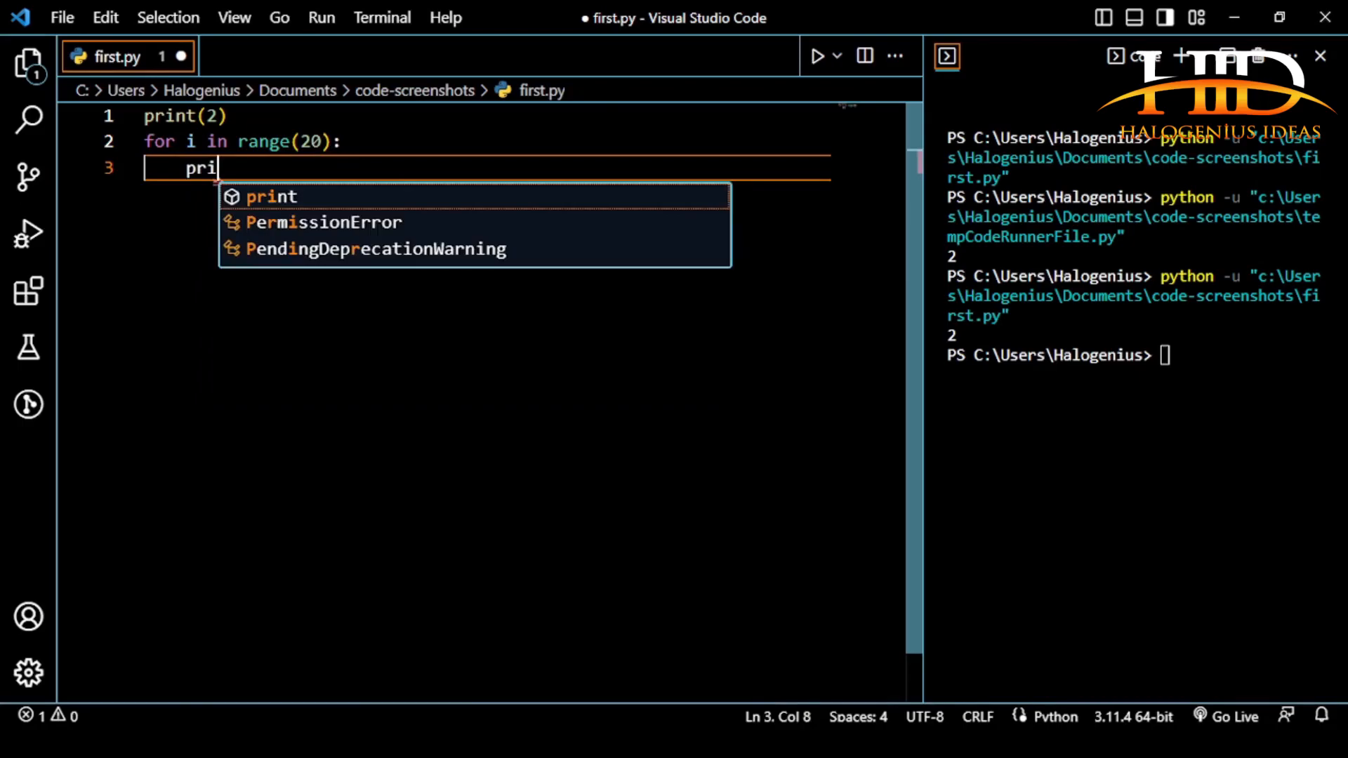
pyautogui.write('nt(i')
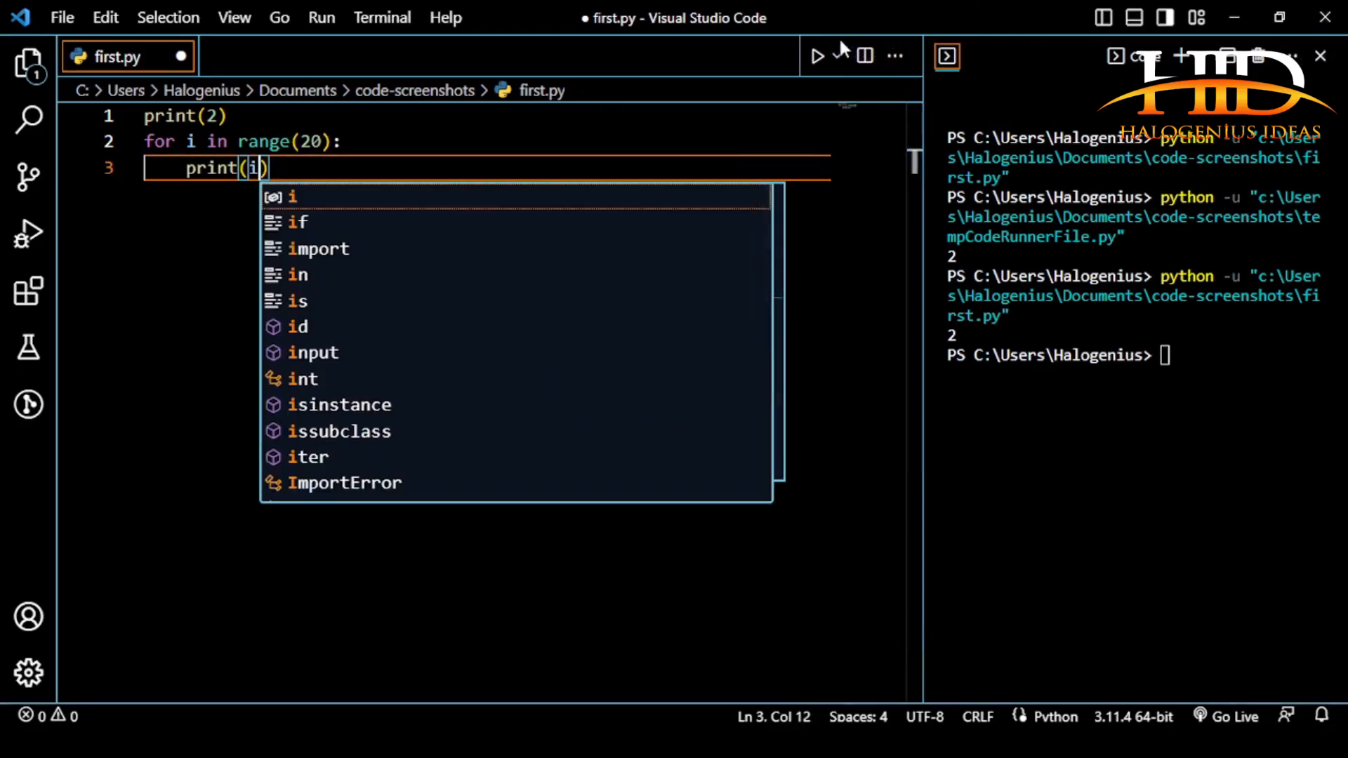
# Save the edited first.py and run it with the new loop
pyautogui.click(819, 57)
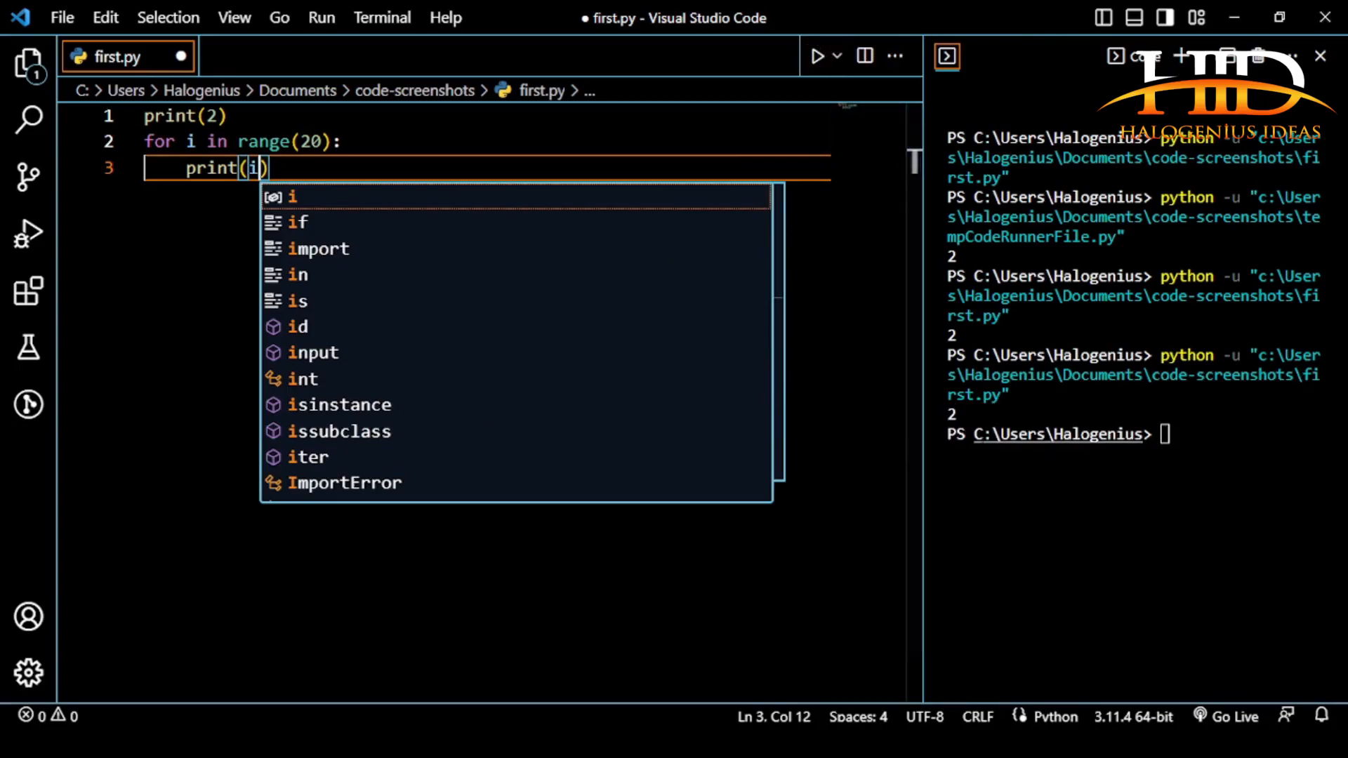
pyautogui.click(206, 141)
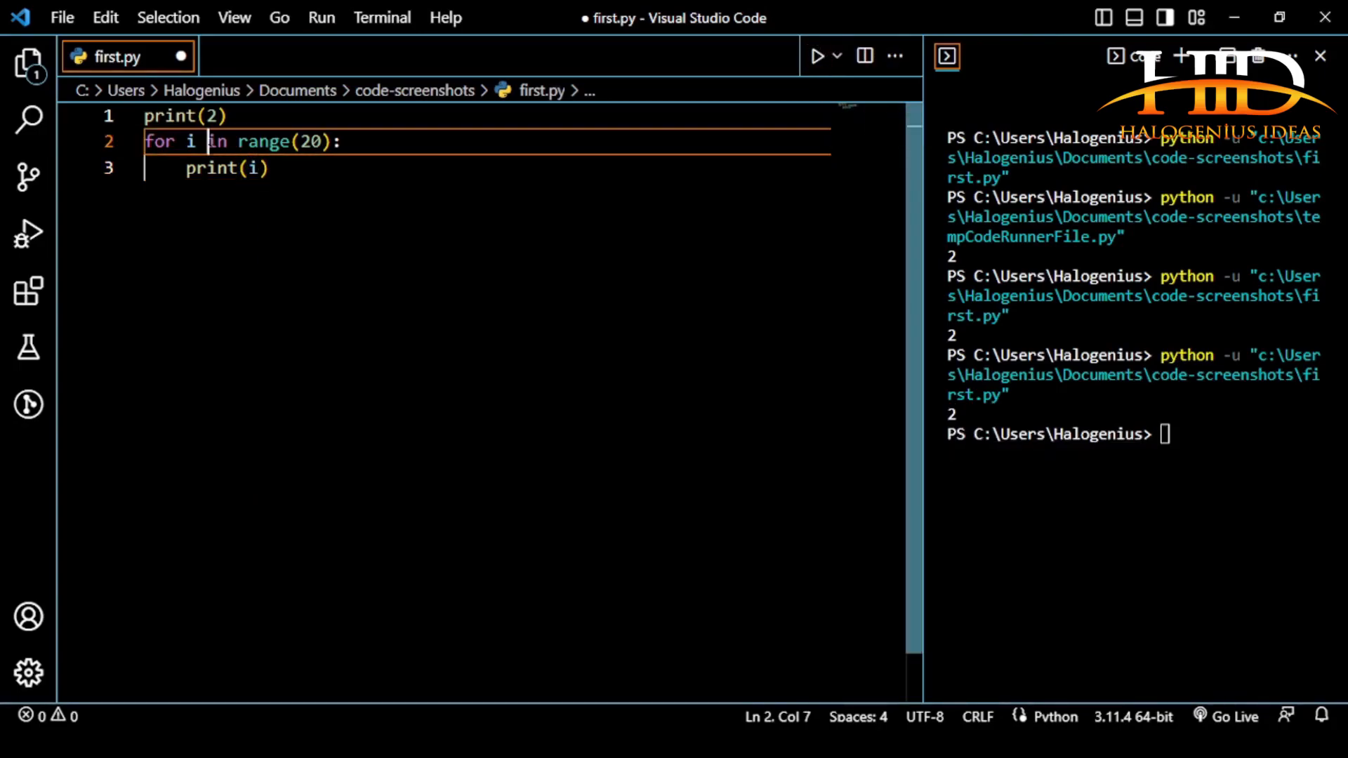
pyautogui.hotkey('ctrl', 's')
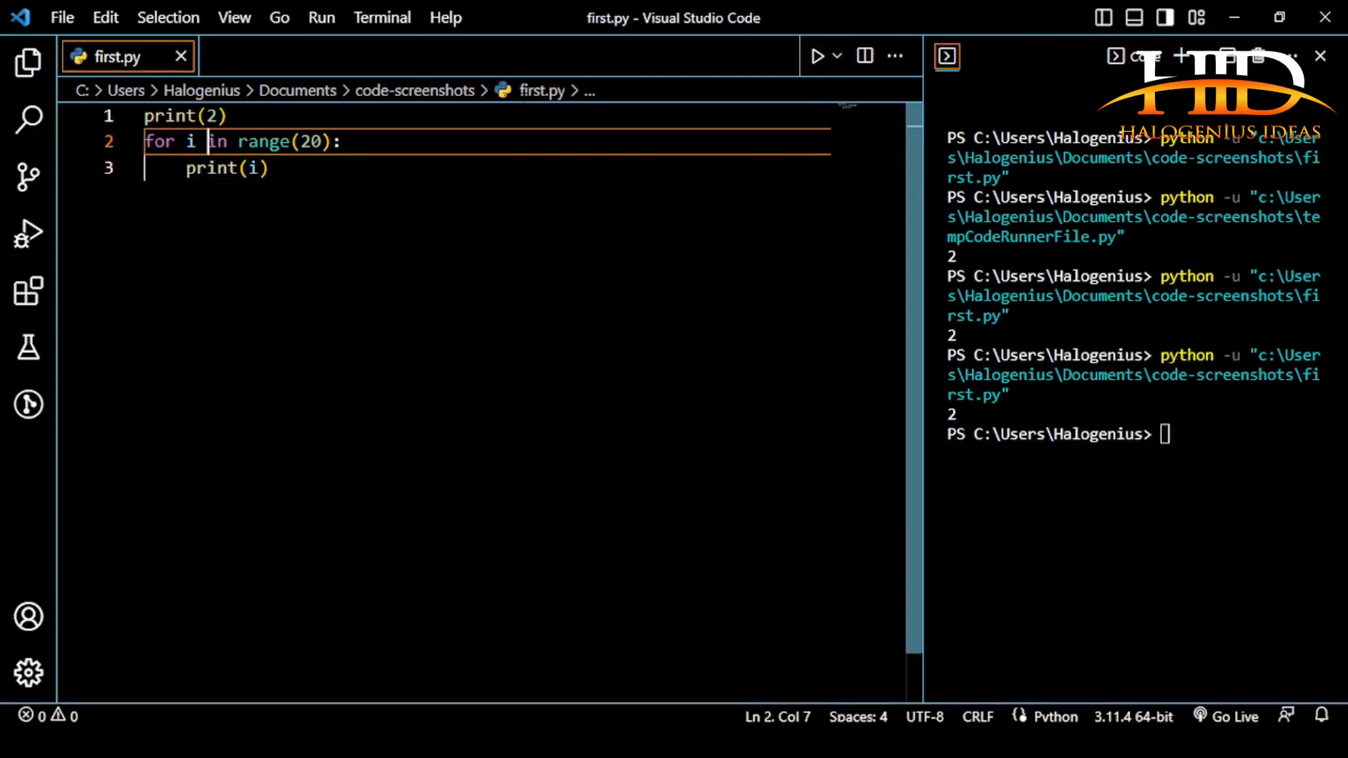
pyautogui.click(820, 57)
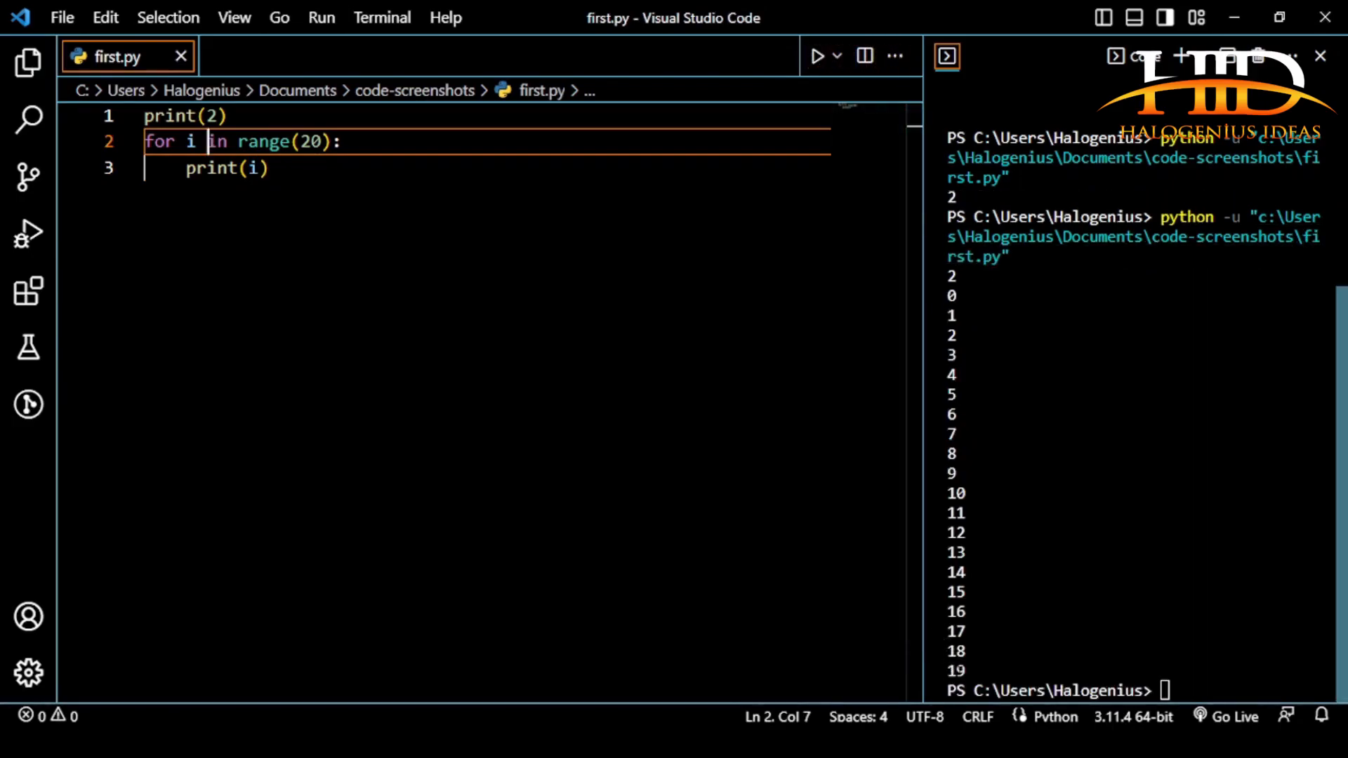
pyautogui.click(272, 169)
pyautogui.click(228, 117)
pyautogui.click(345, 141)
pyautogui.click(272, 168)
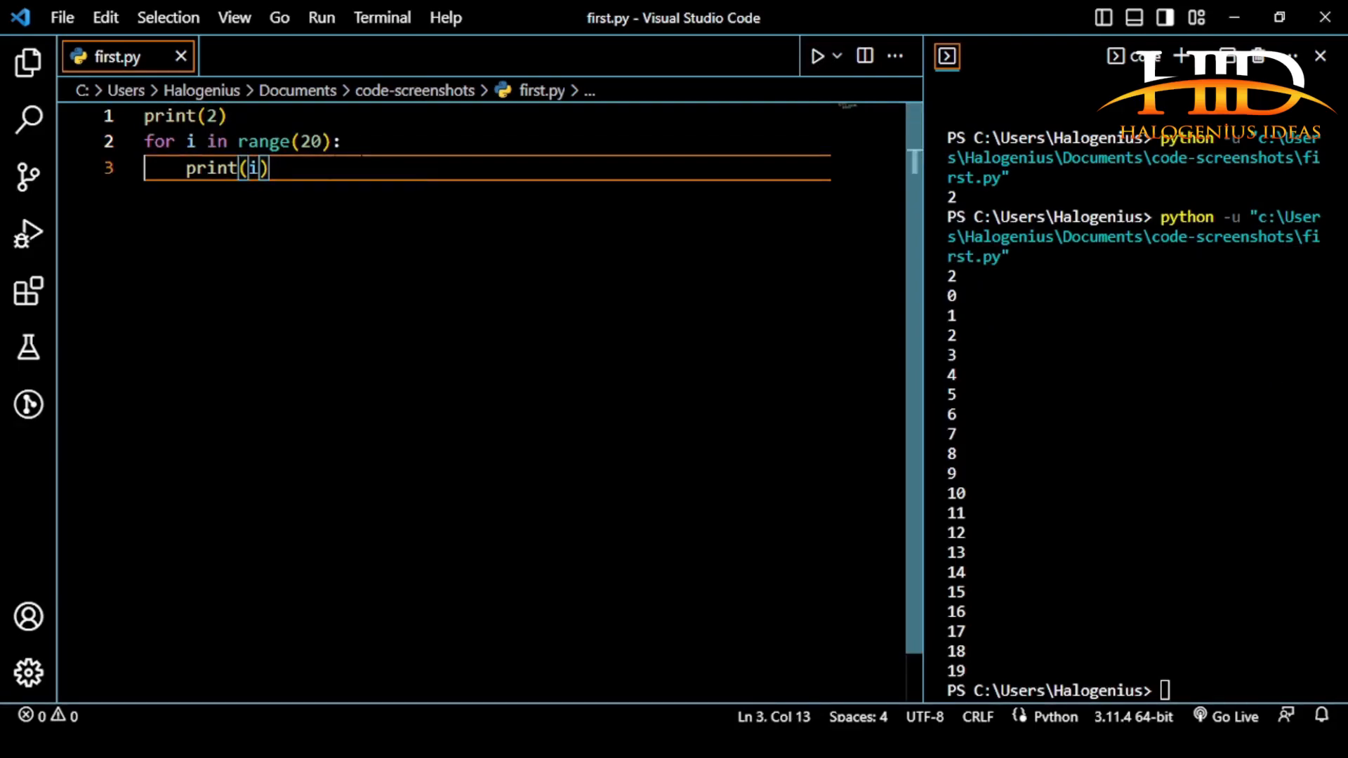
pyautogui.click(343, 142)
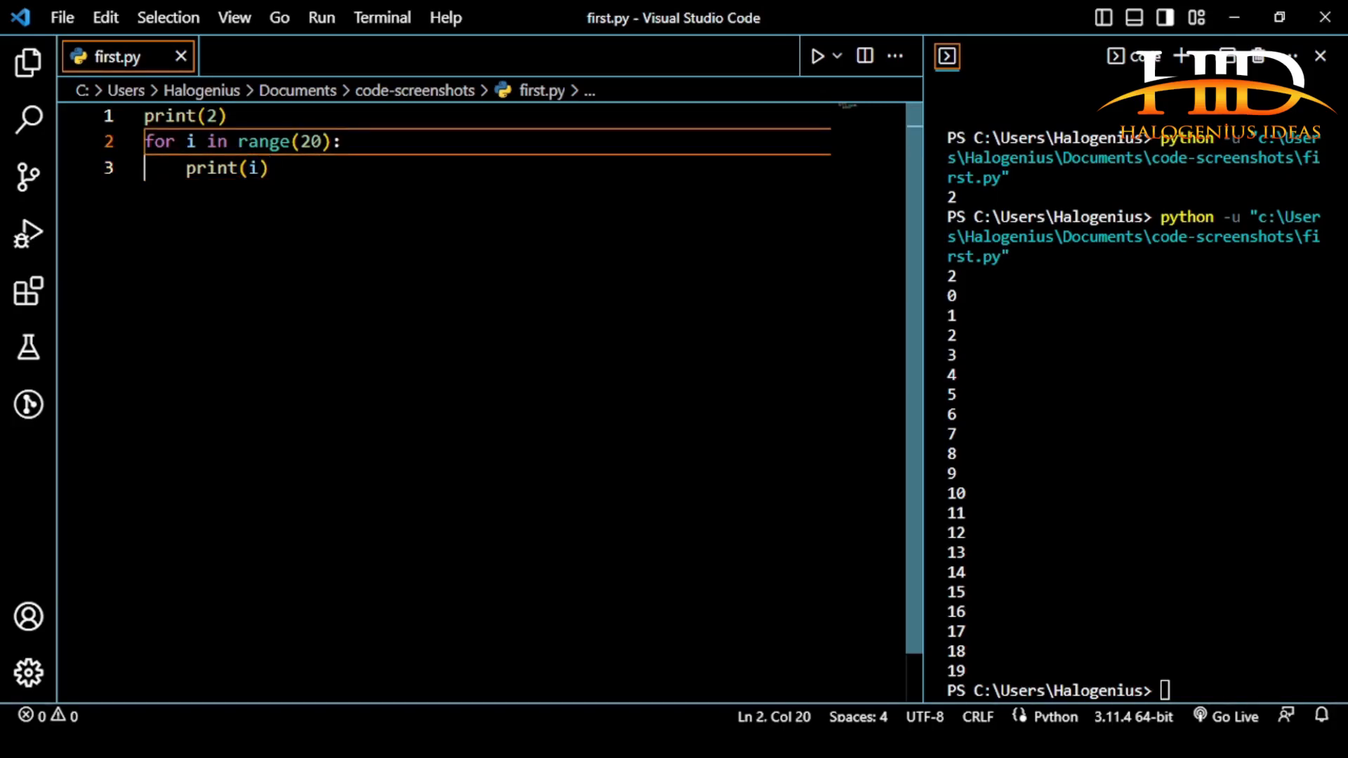
pyautogui.click(229, 117)
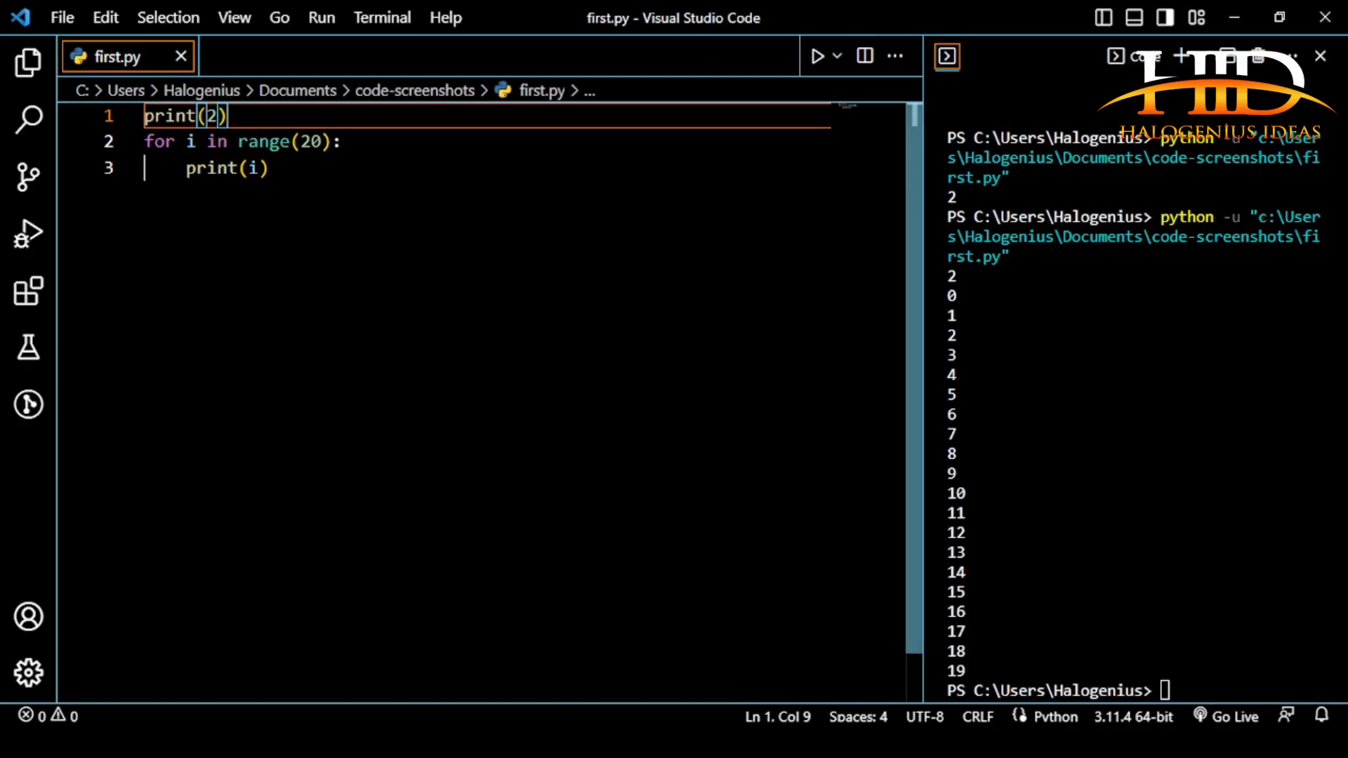
pyautogui.click(315, 176)
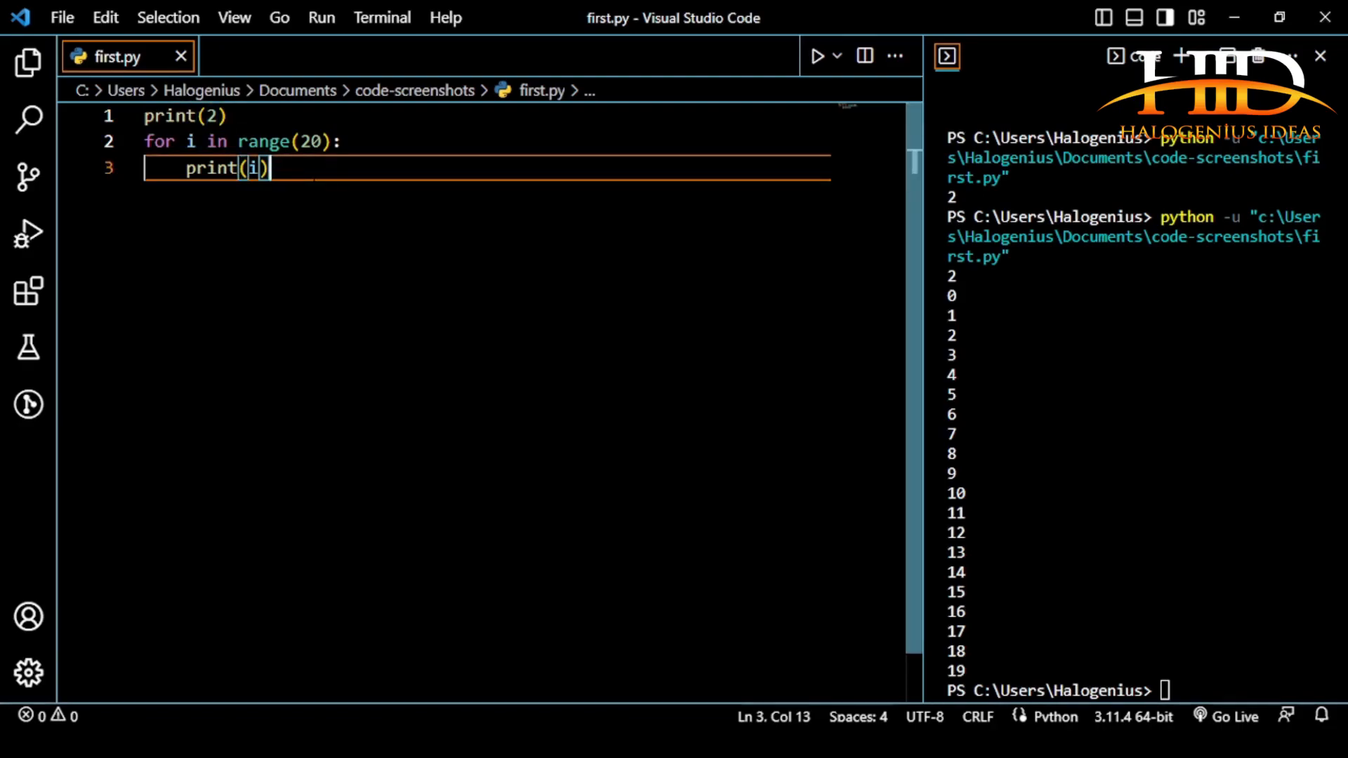